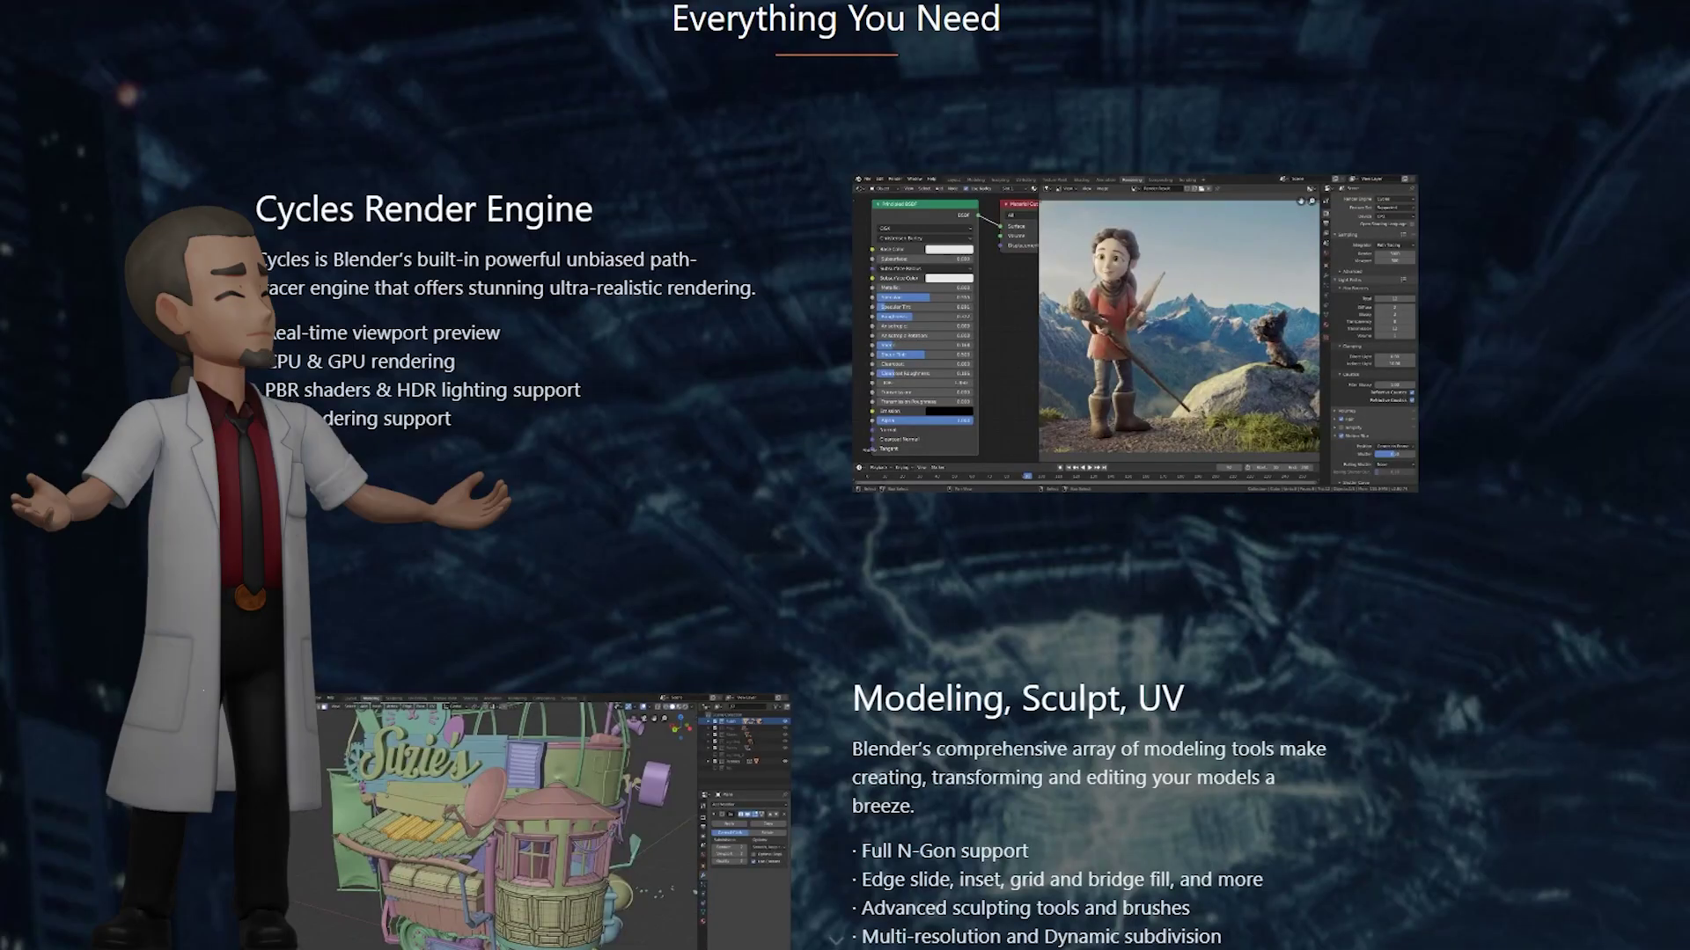
- Scroll down the 'Blender by the Numbers – 2019' article to the Yearly Website Users chart
{"action": "scroll", "coordinate": [845, 475], "scroll_direction": "down", "scroll_amount": 6}
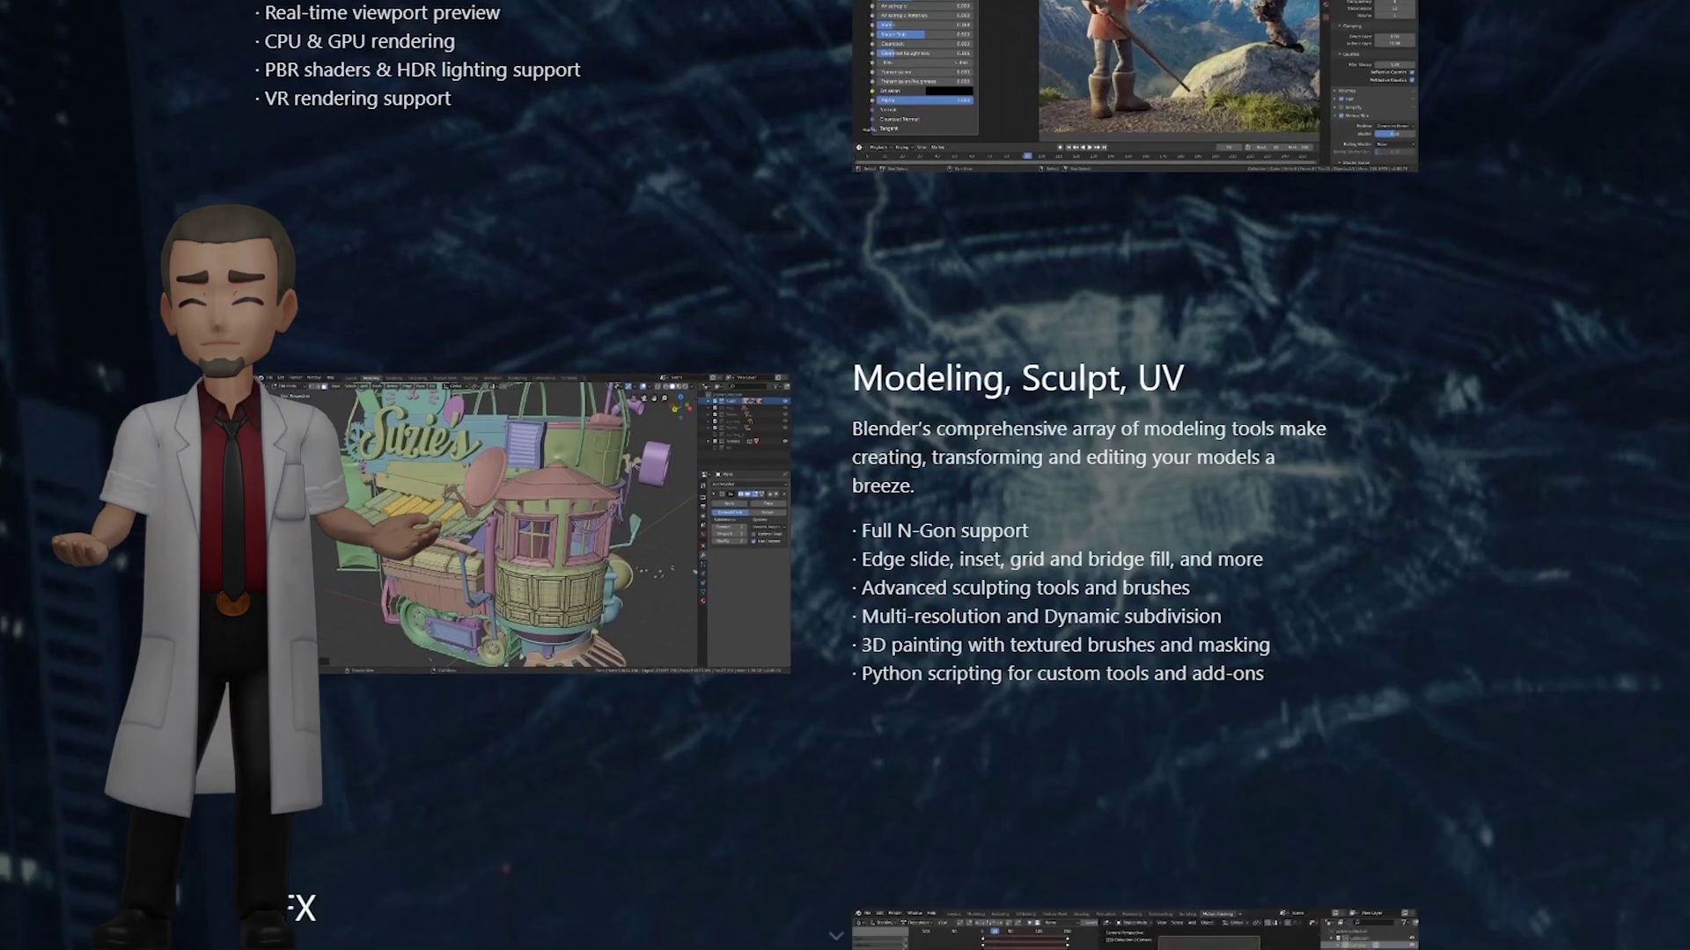
{"action": "scroll", "coordinate": [845, 476], "scroll_direction": "down", "scroll_amount": 6}
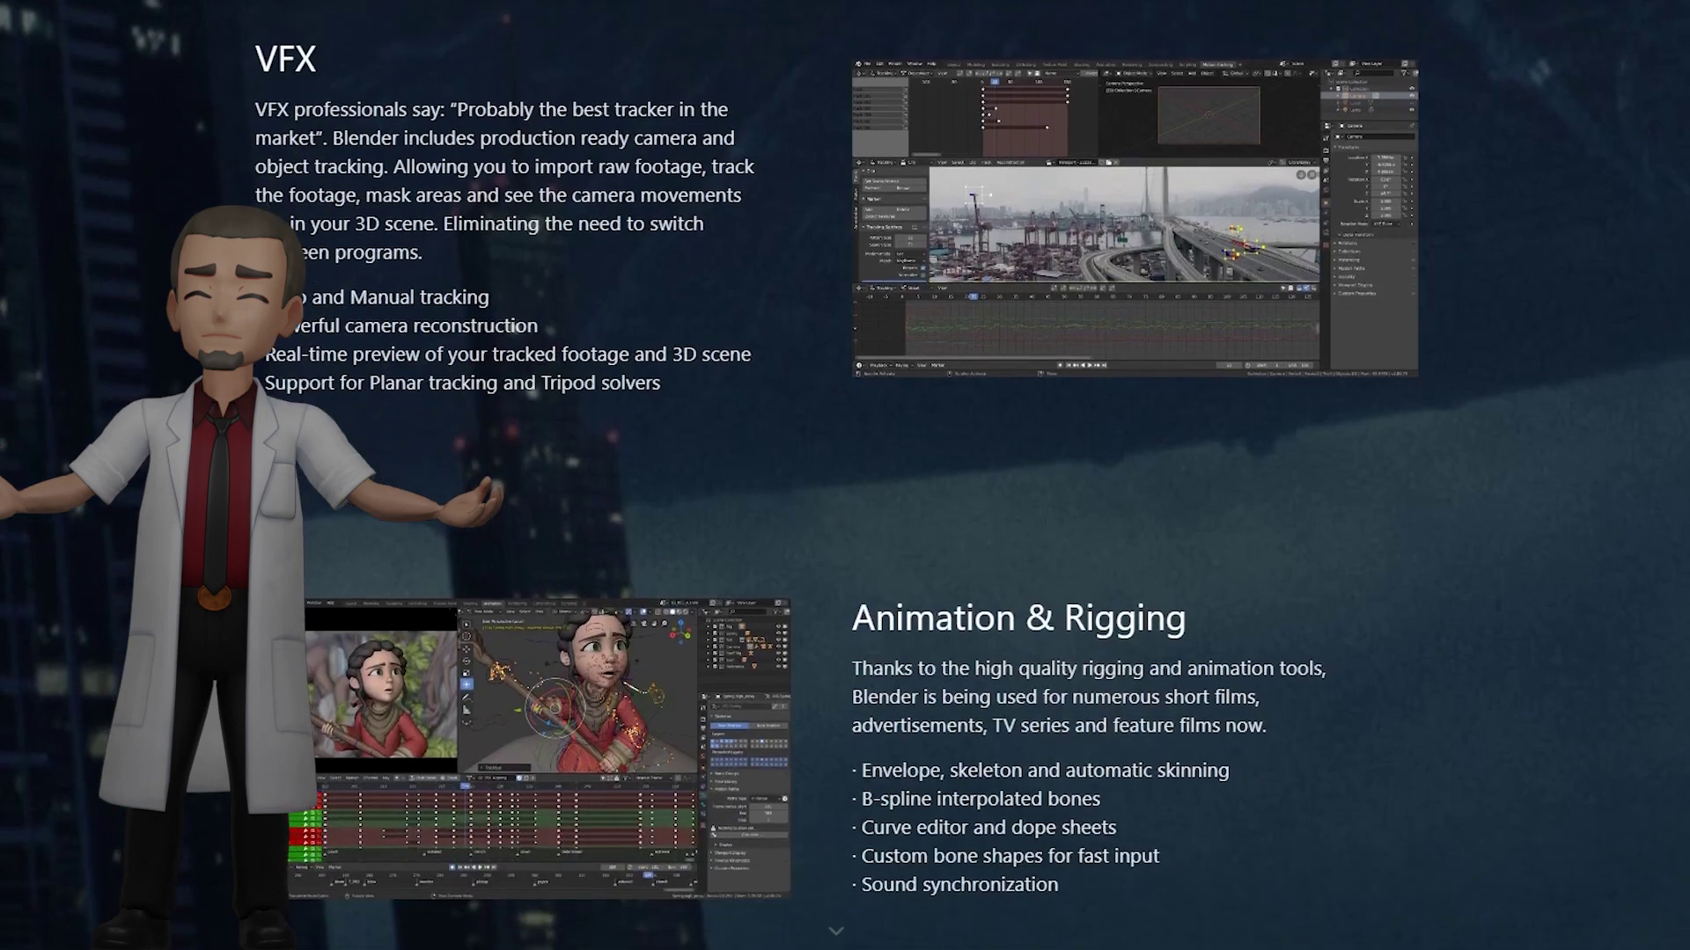
{"action": "scroll", "coordinate": [845, 475], "scroll_direction": "down", "scroll_amount": 5}
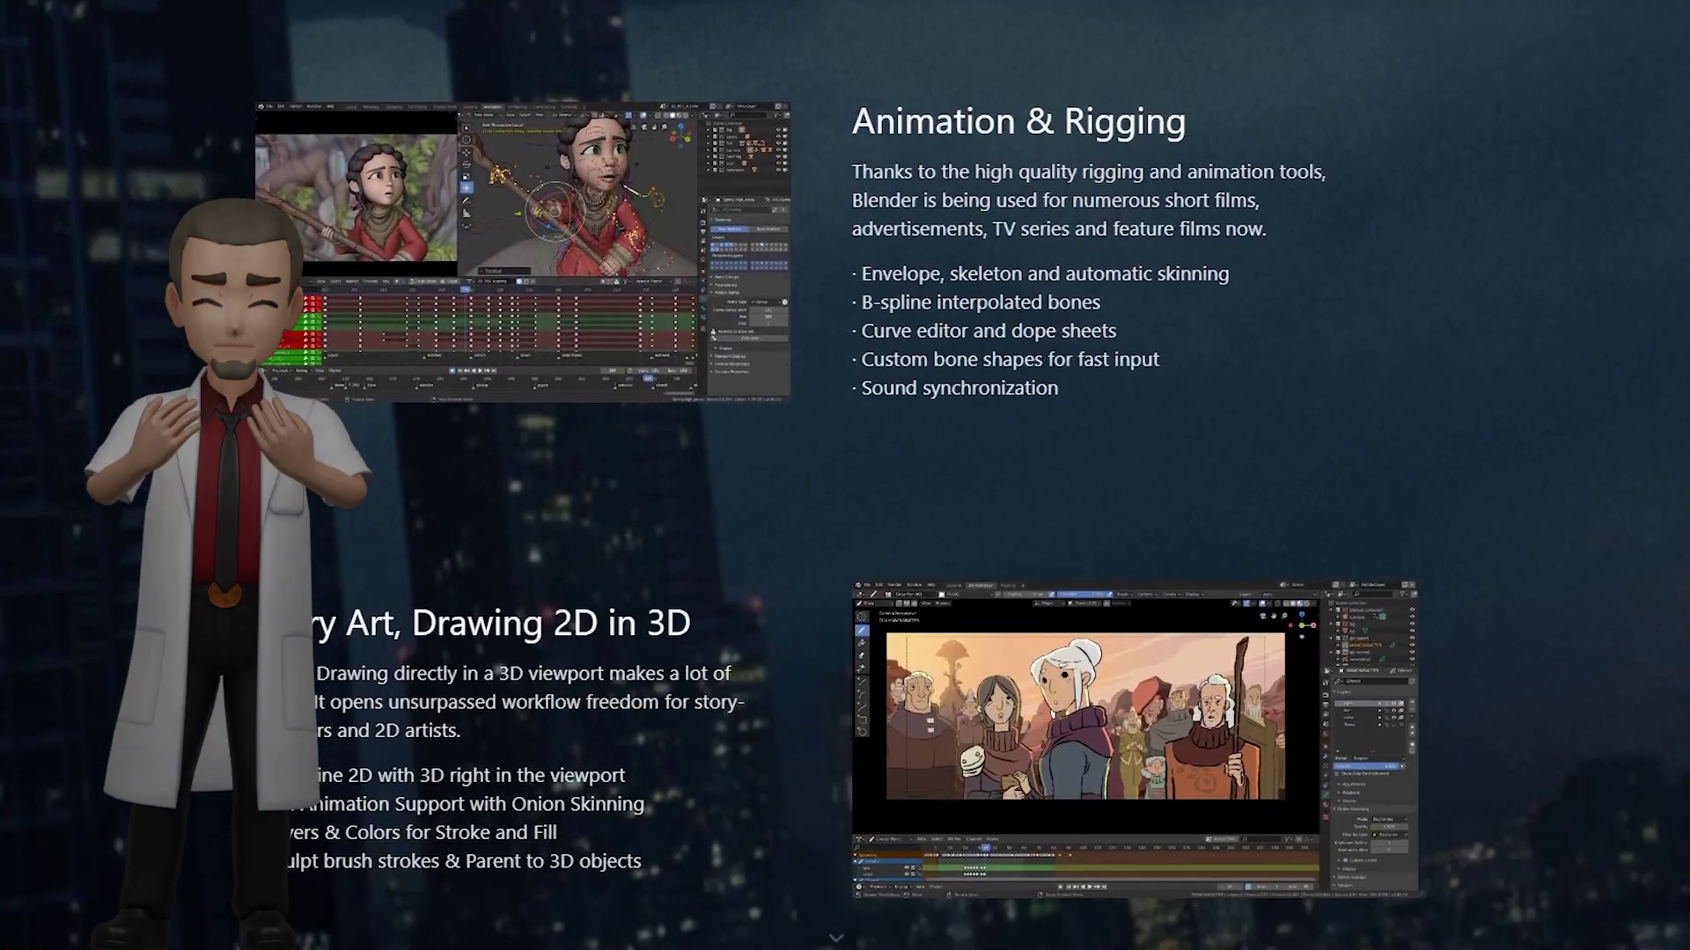
{"action": "scroll", "coordinate": [845, 475], "scroll_direction": "down", "scroll_amount": 4}
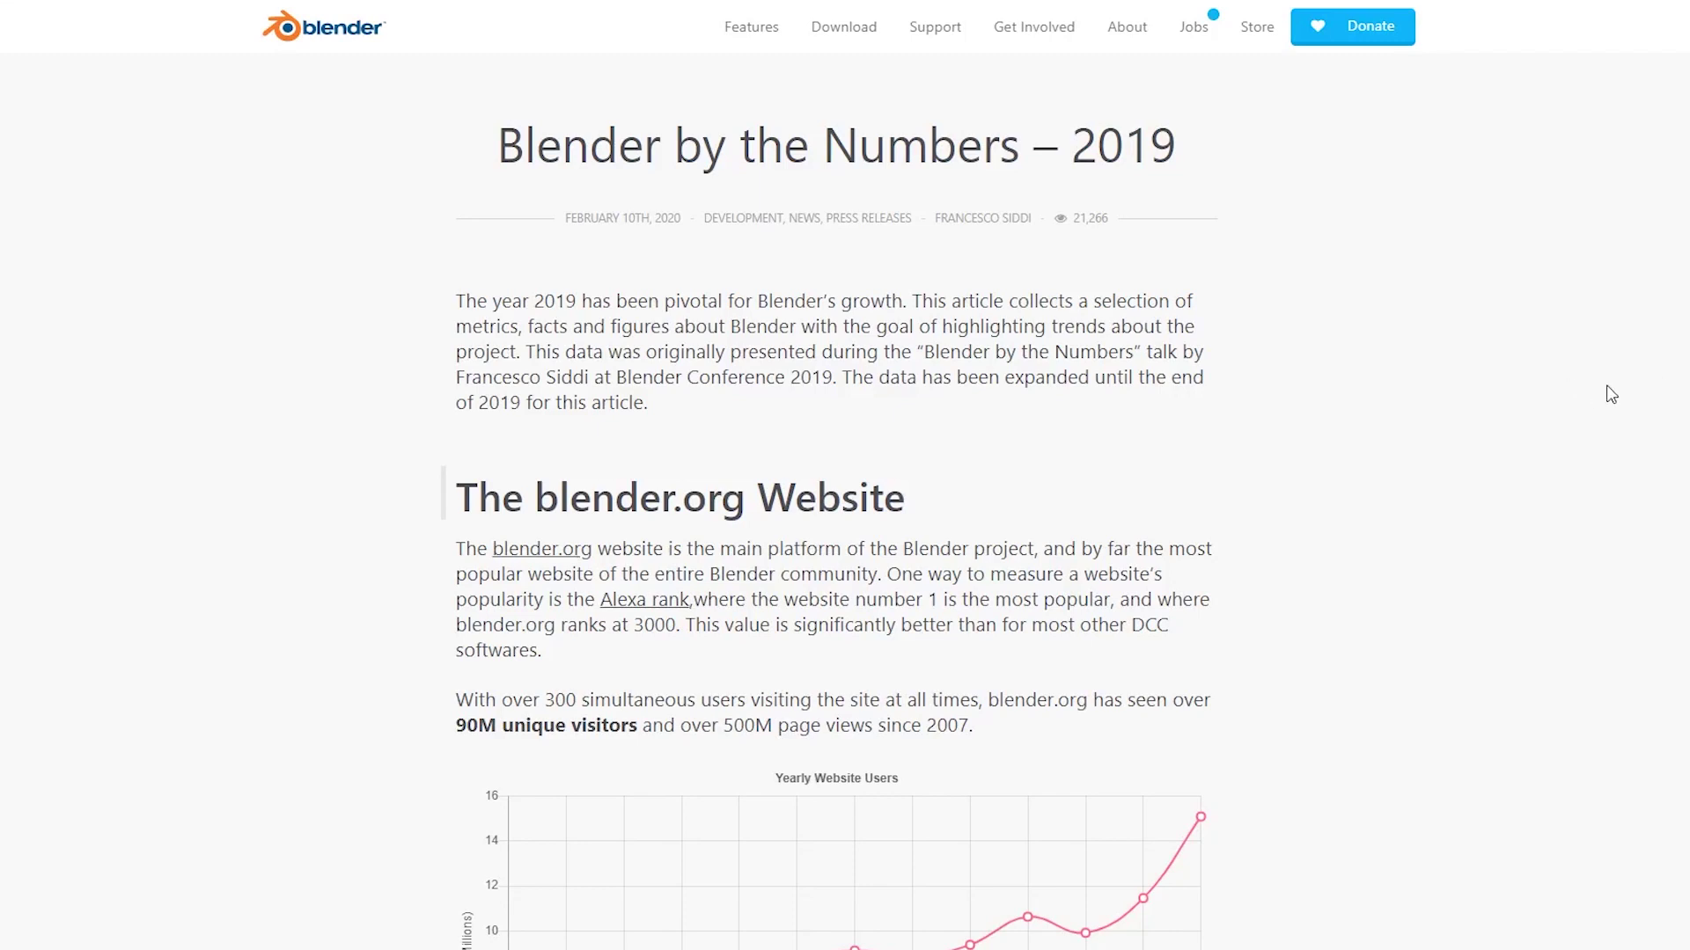
{"action": "scroll", "coordinate": [1624, 394], "scroll_direction": "down", "scroll_amount": 5}
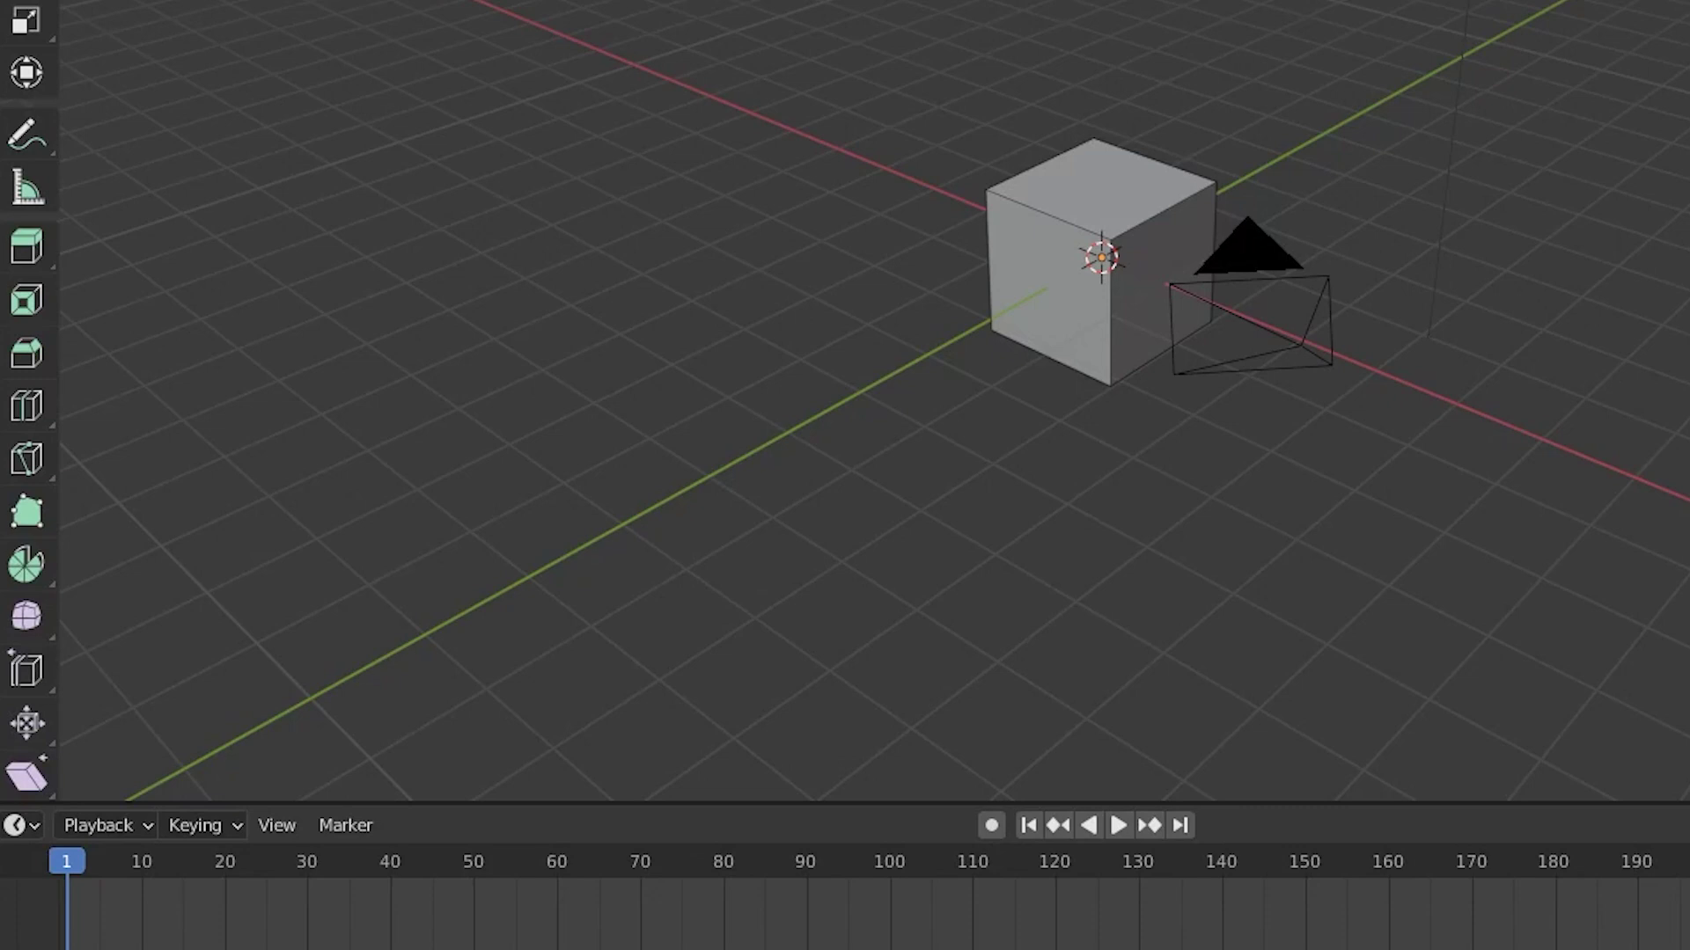
- Check the cube's face context menu, then open Preferences on the Keymap tab
{"action": "right_click", "coordinate": [636, 249]}
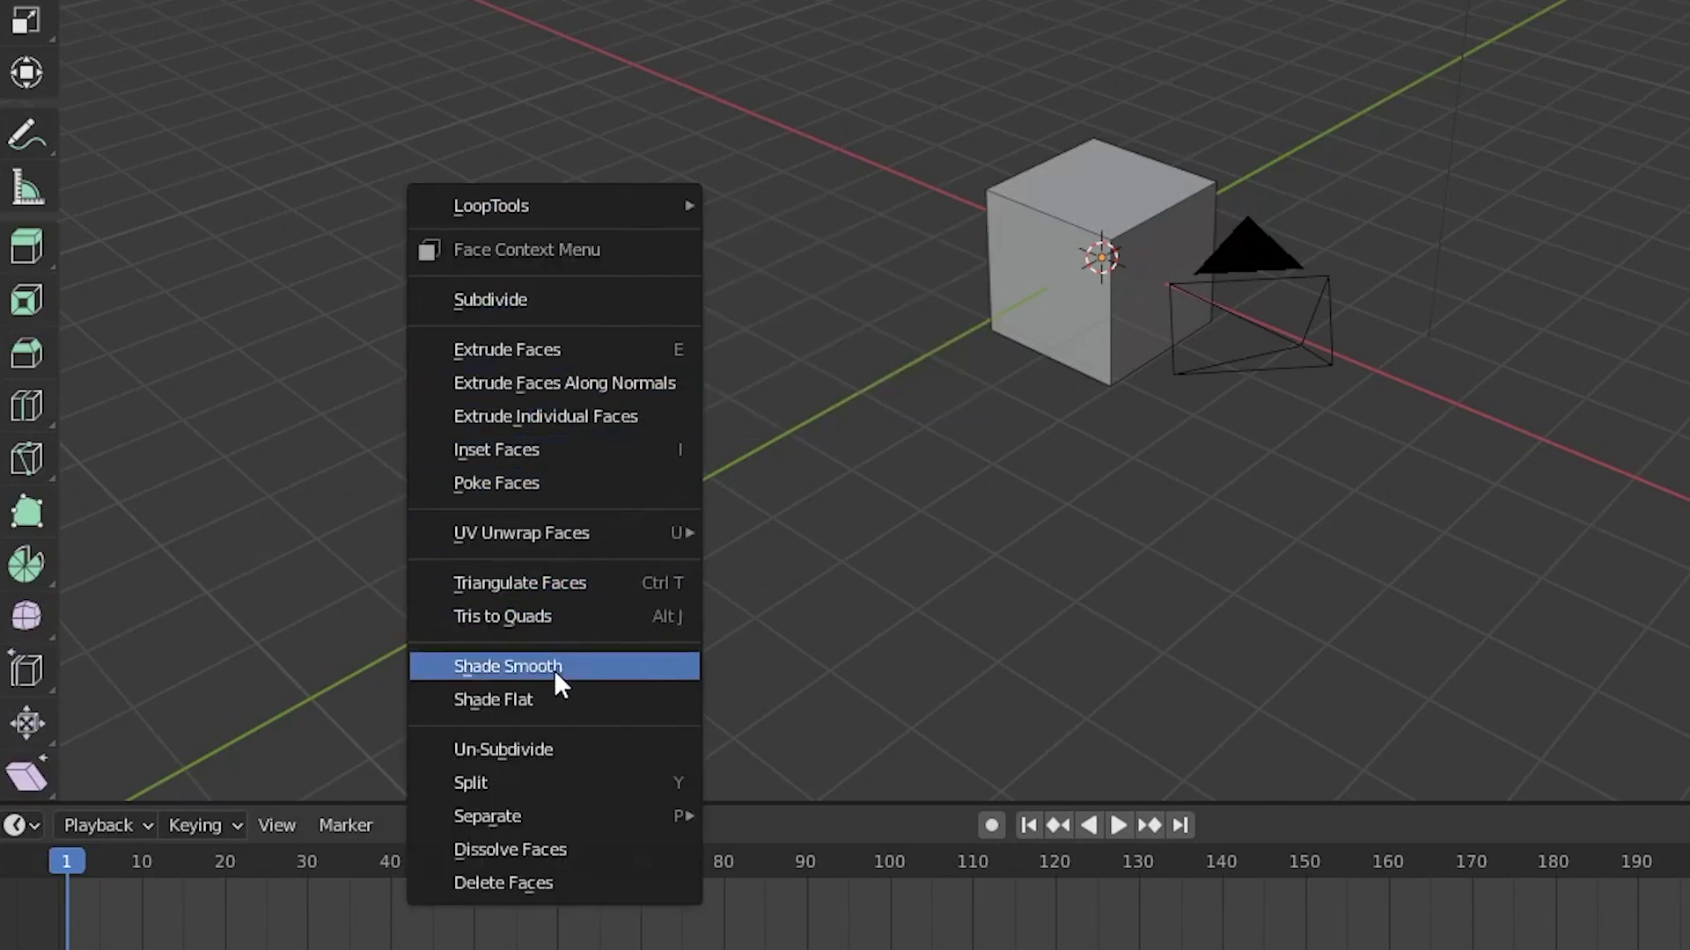
{"action": "left_click", "coordinate": [538, 884]}
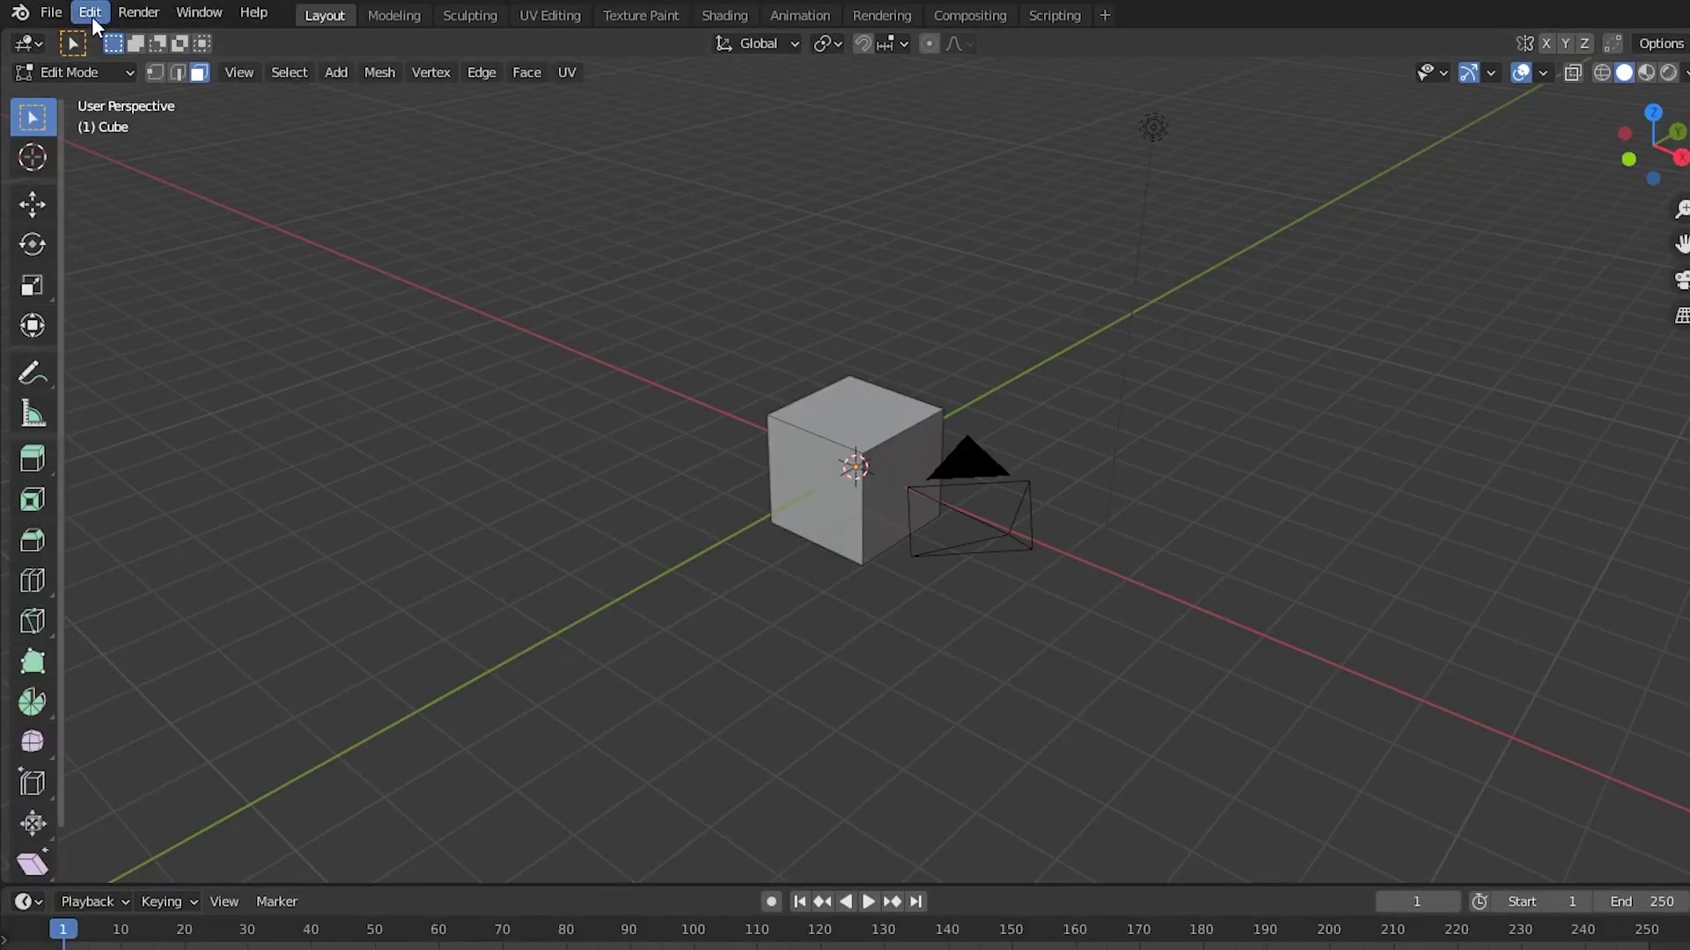
{"action": "left_click", "coordinate": [90, 12]}
{"action": "left_click", "coordinate": [128, 344]}
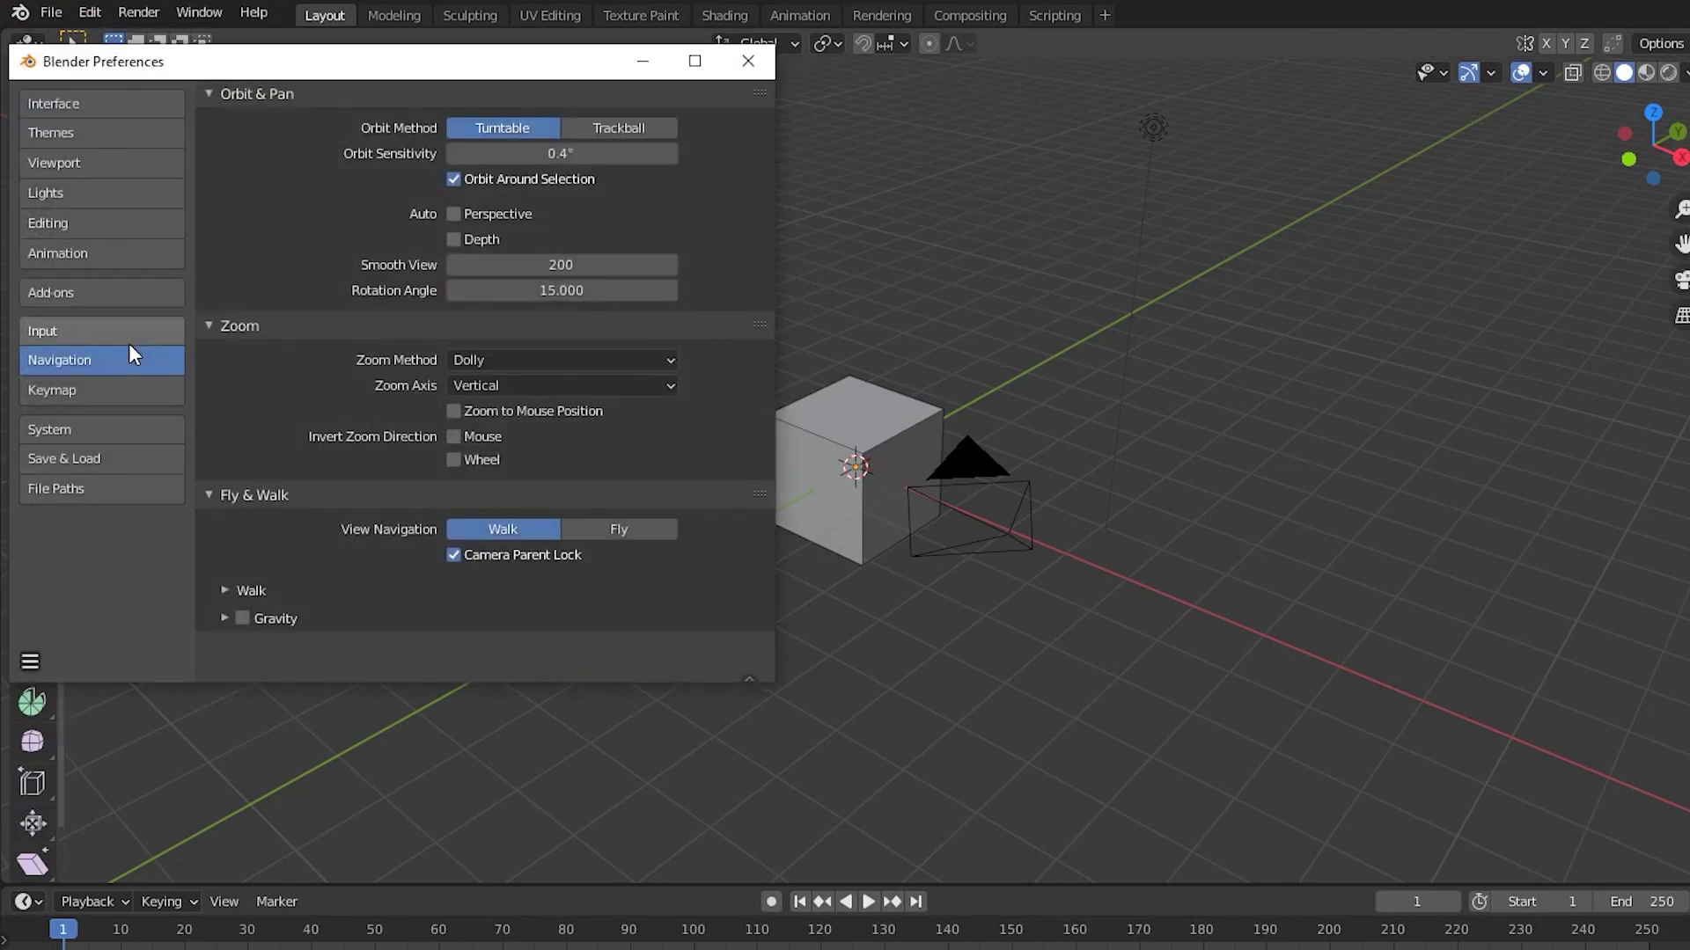
{"action": "left_click", "coordinate": [97, 391]}
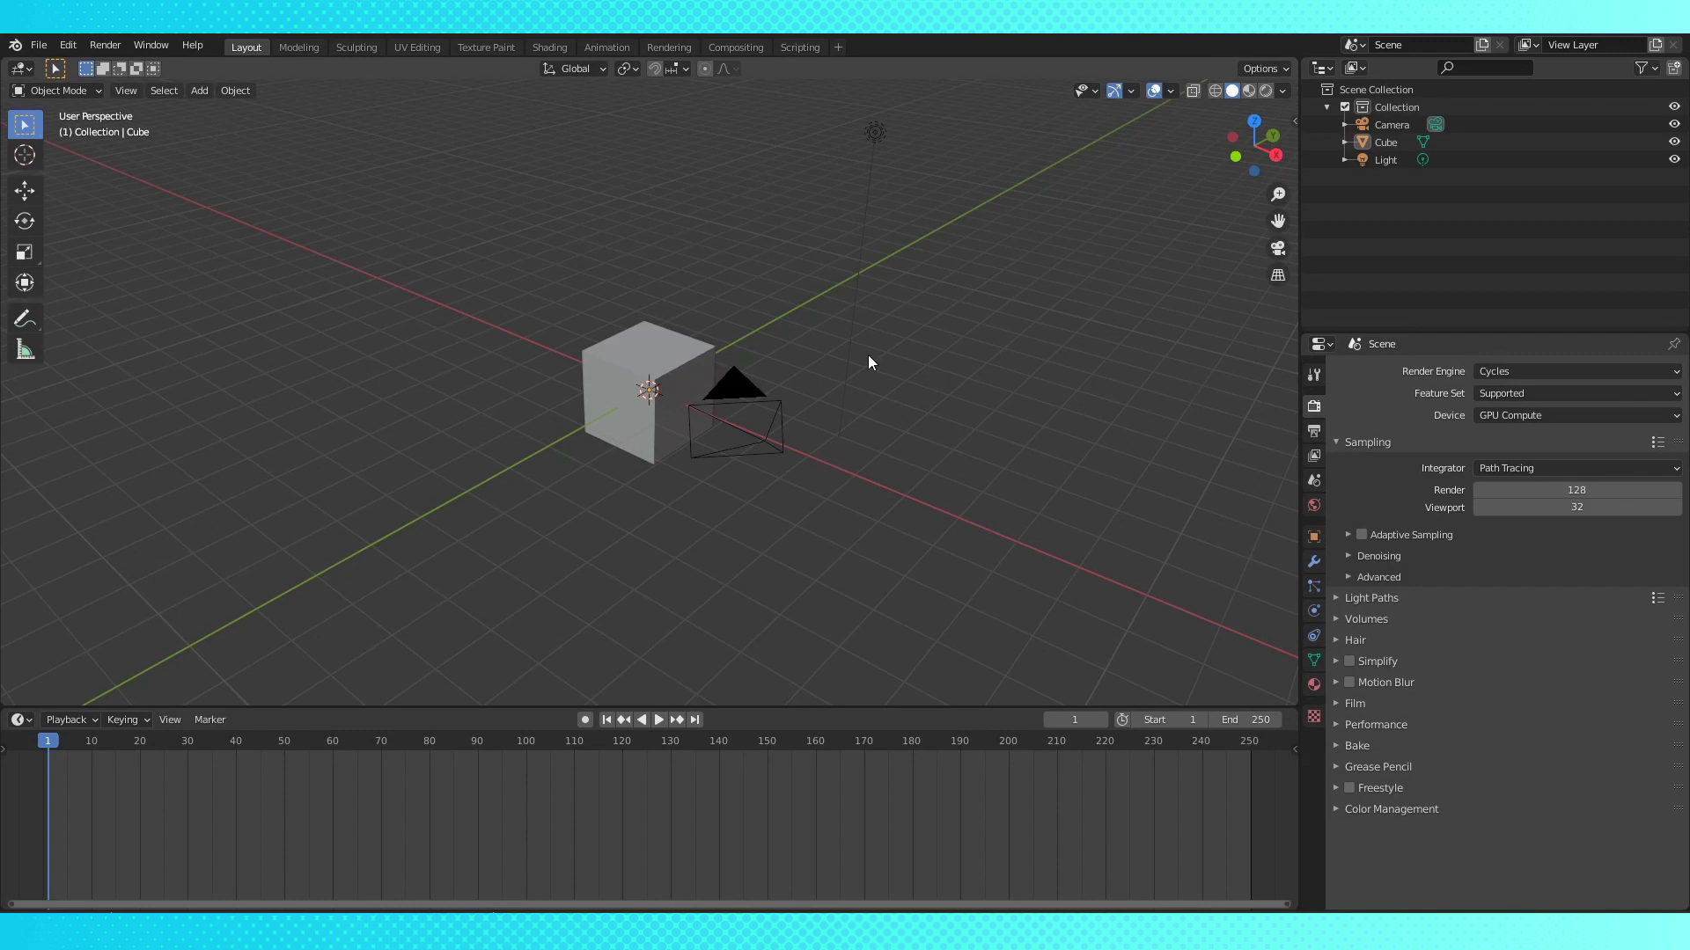
- Orbit, pan and zoom the viewport until the cube sits nearly head-on at the centre
{"action": "mouse_move", "coordinate": [870, 362]}
{"action": "middle_mouse_down"}
{"action": "mouse_move", "coordinate": [563, 358]}
{"action": "mouse_move", "coordinate": [959, 317]}
{"action": "mouse_move", "coordinate": [656, 353]}
{"action": "mouse_move", "coordinate": [873, 356]}
{"action": "mouse_move", "coordinate": [762, 353]}
{"action": "mouse_move", "coordinate": [857, 351]}
{"action": "middle_mouse_up"}
{"action": "middle_click_drag", "start_coordinate": [693, 394], "coordinate": [780, 418], "text": "shift"}
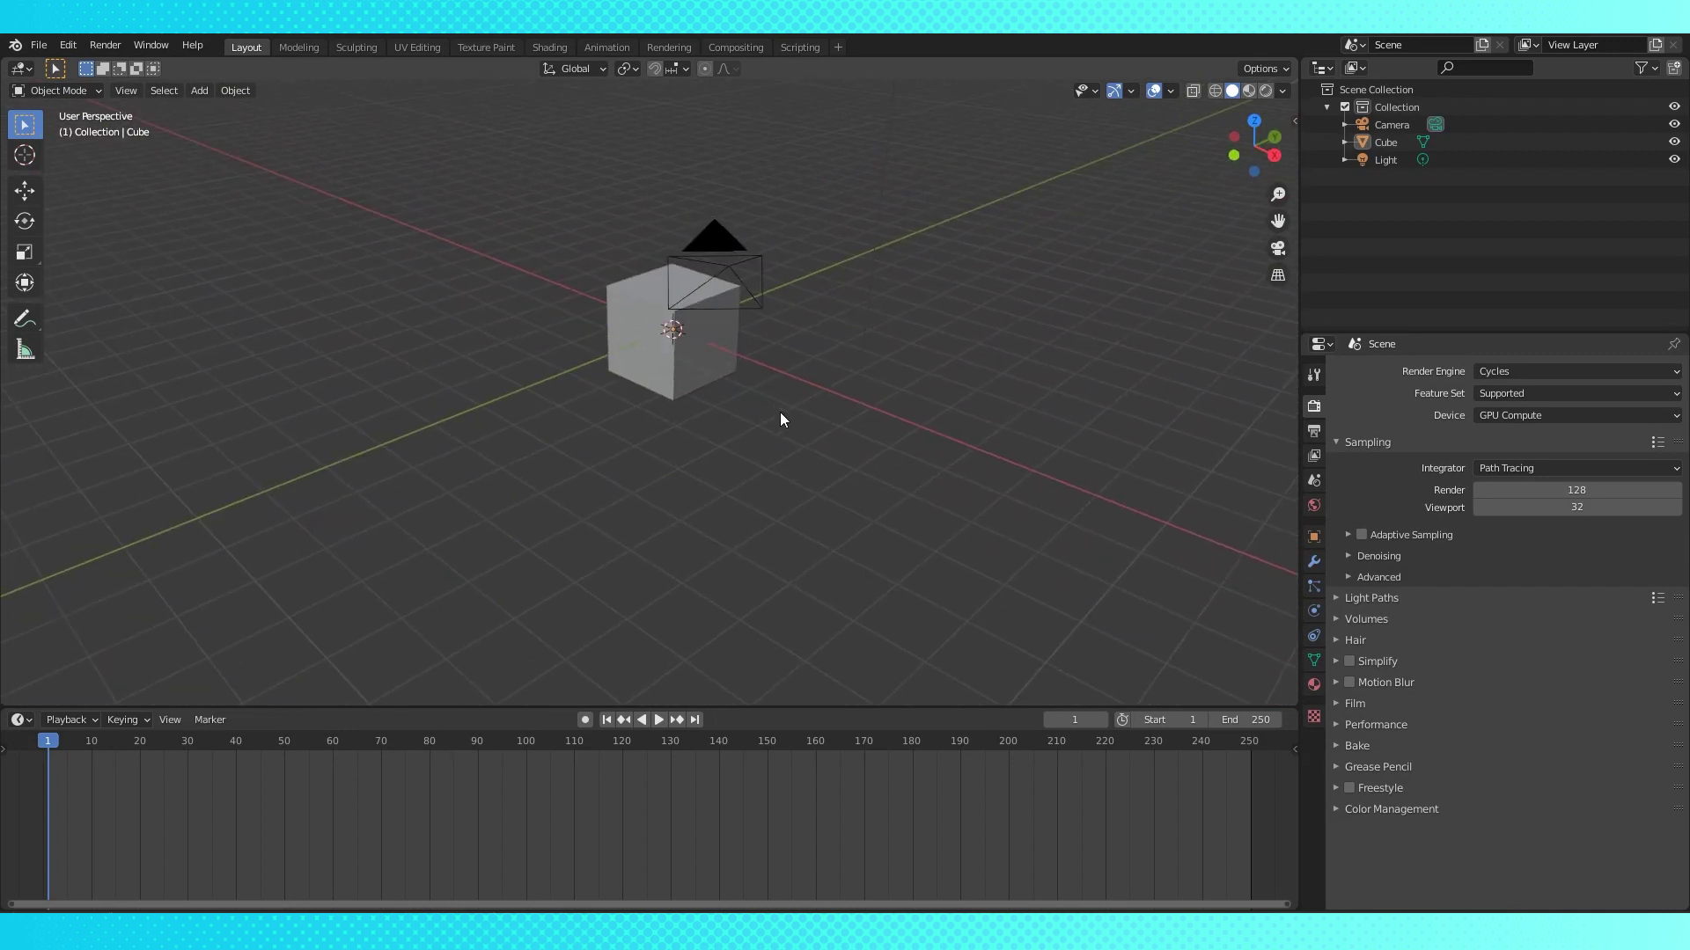
{"action": "scroll", "coordinate": [747, 340], "scroll_direction": "down", "scroll_amount": 5}
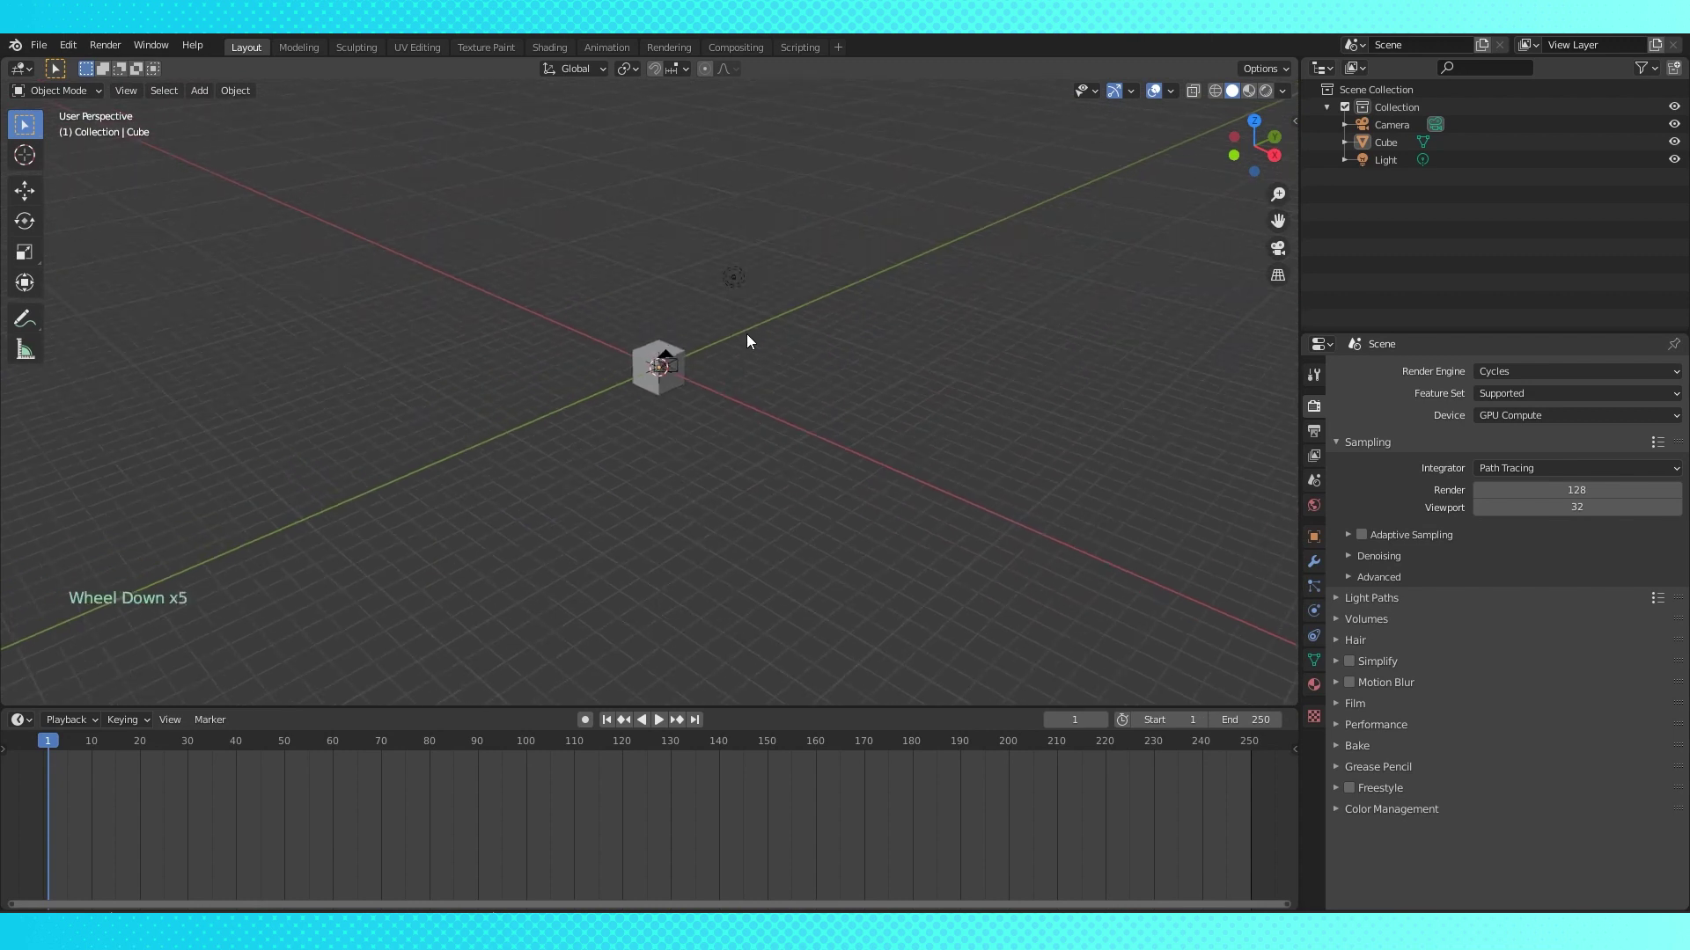
{"action": "scroll", "coordinate": [723, 345], "scroll_direction": "up", "scroll_amount": 9}
{"action": "scroll", "coordinate": [721, 351], "scroll_direction": "down", "scroll_amount": 3}
{"action": "scroll", "coordinate": [721, 356], "scroll_direction": "down", "scroll_amount": 1}
{"action": "scroll", "coordinate": [722, 359], "scroll_direction": "up", "scroll_amount": 4}
{"action": "middle_click_drag", "start_coordinate": [721, 361], "coordinate": [747, 476], "text": "shift"}
{"action": "scroll", "coordinate": [968, 401], "scroll_direction": "down", "scroll_amount": 2}
{"action": "scroll", "coordinate": [988, 393], "scroll_direction": "down", "scroll_amount": 1}
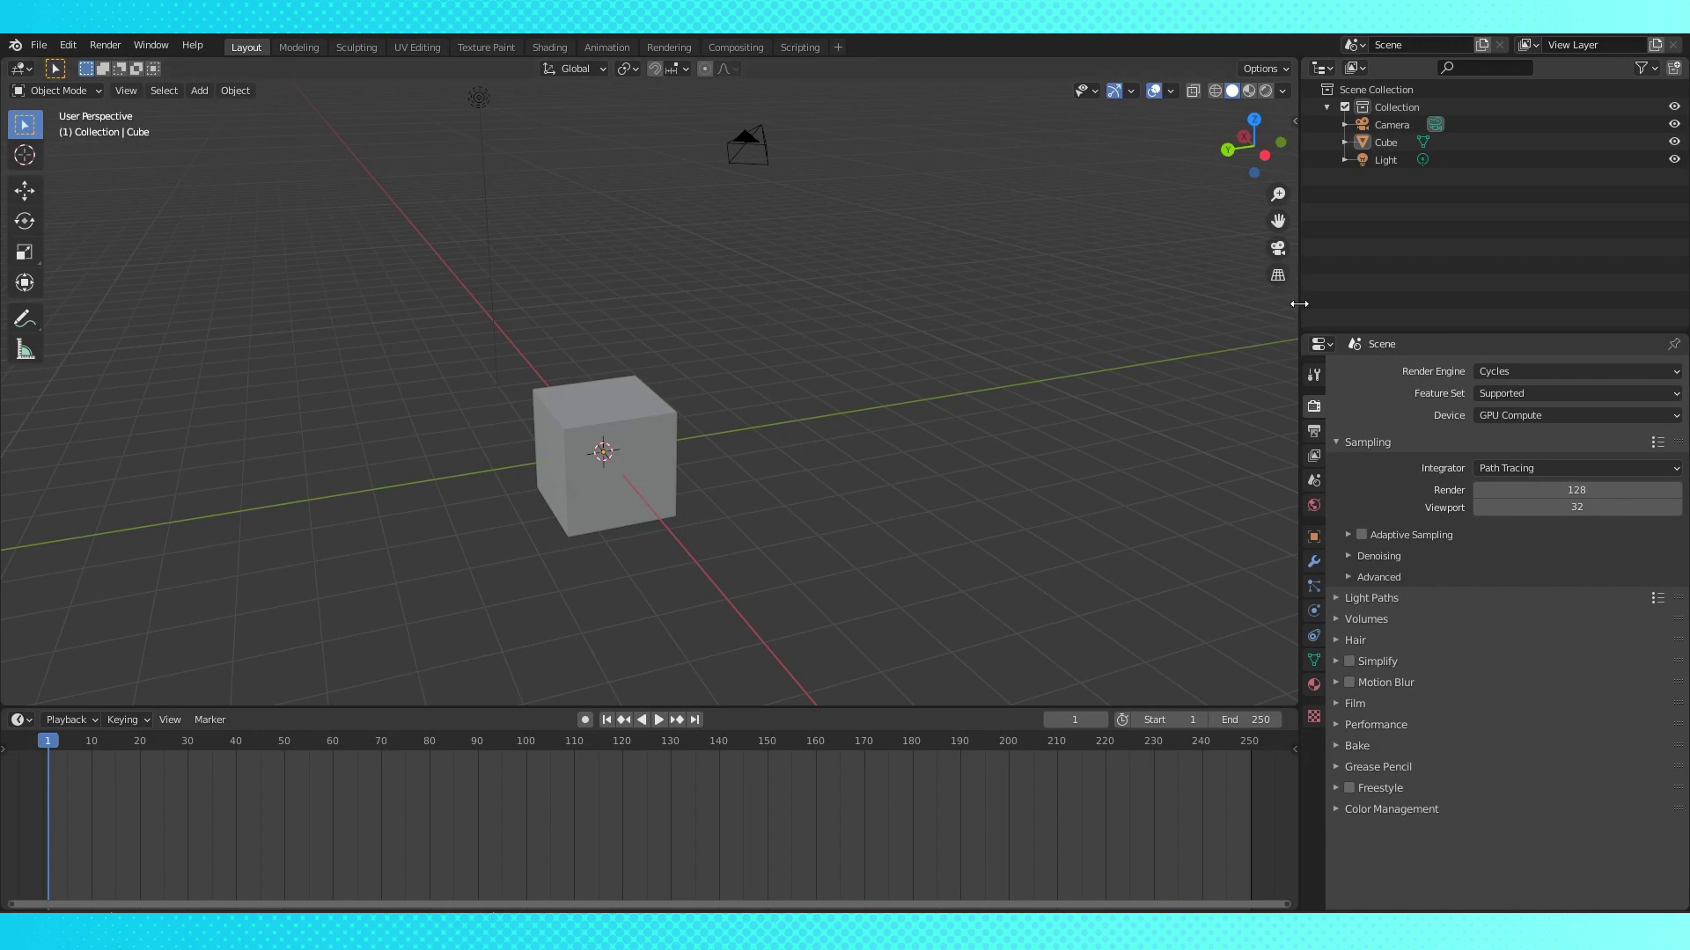
- Widen the 3D view, enlarge the timeline, and split the 3D view and timeline areas
{"action": "left_click_drag", "start_coordinate": [1299, 303], "coordinate": [1341, 282]}
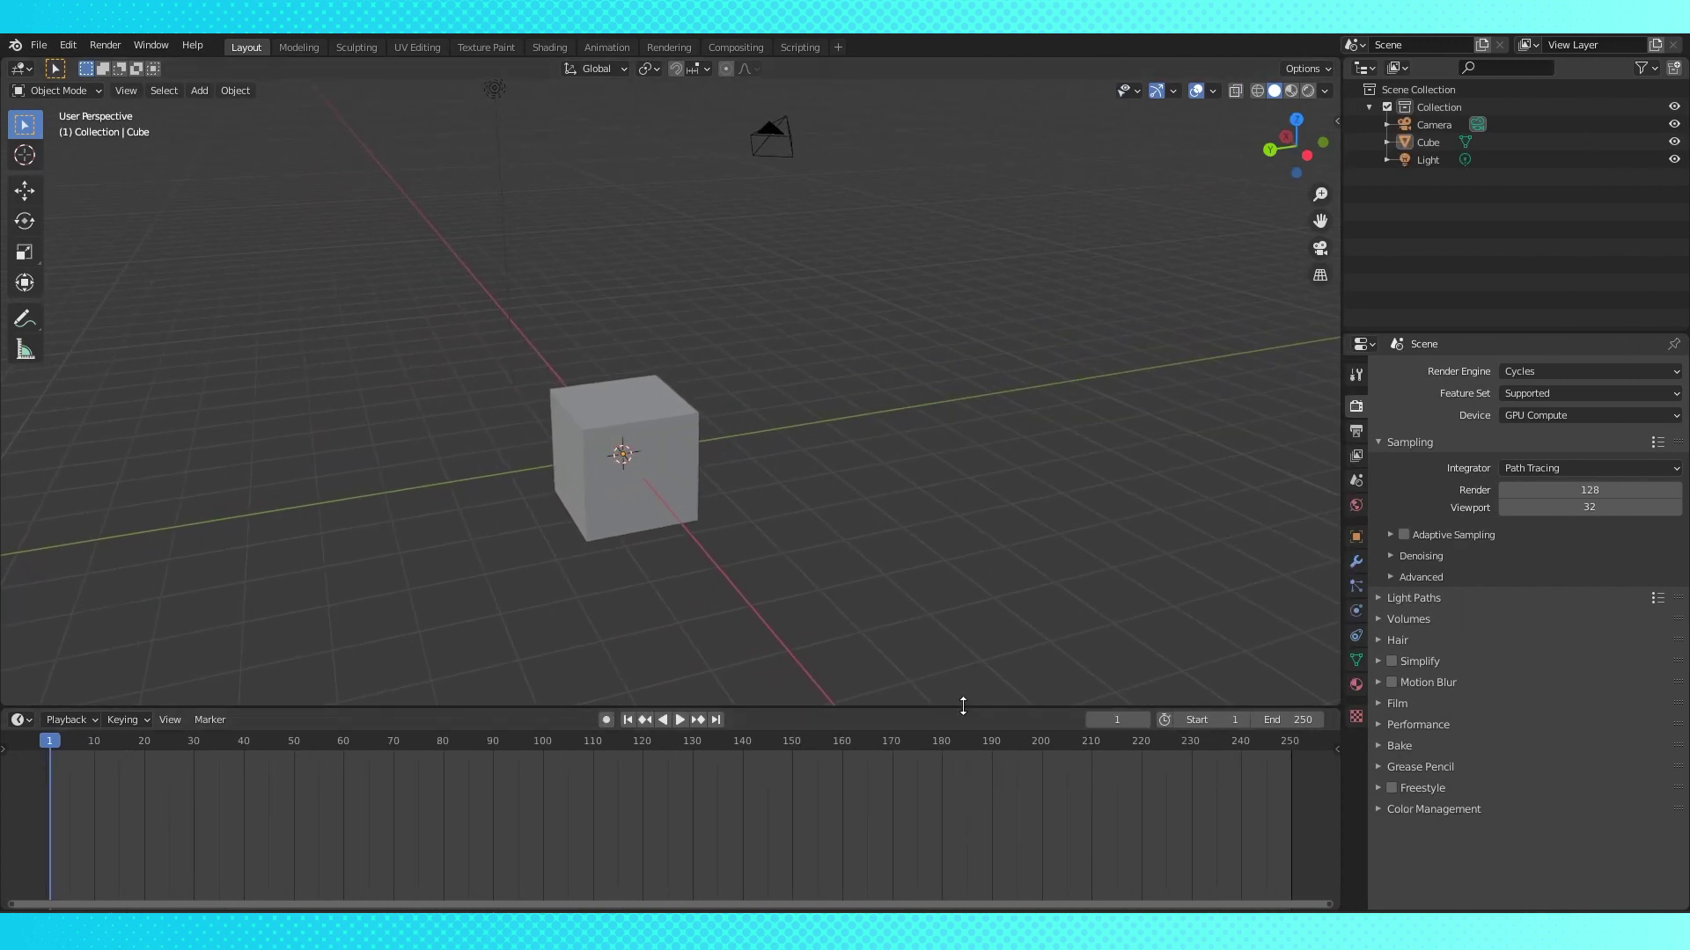
{"action": "left_click_drag", "start_coordinate": [962, 706], "coordinate": [1018, 621]}
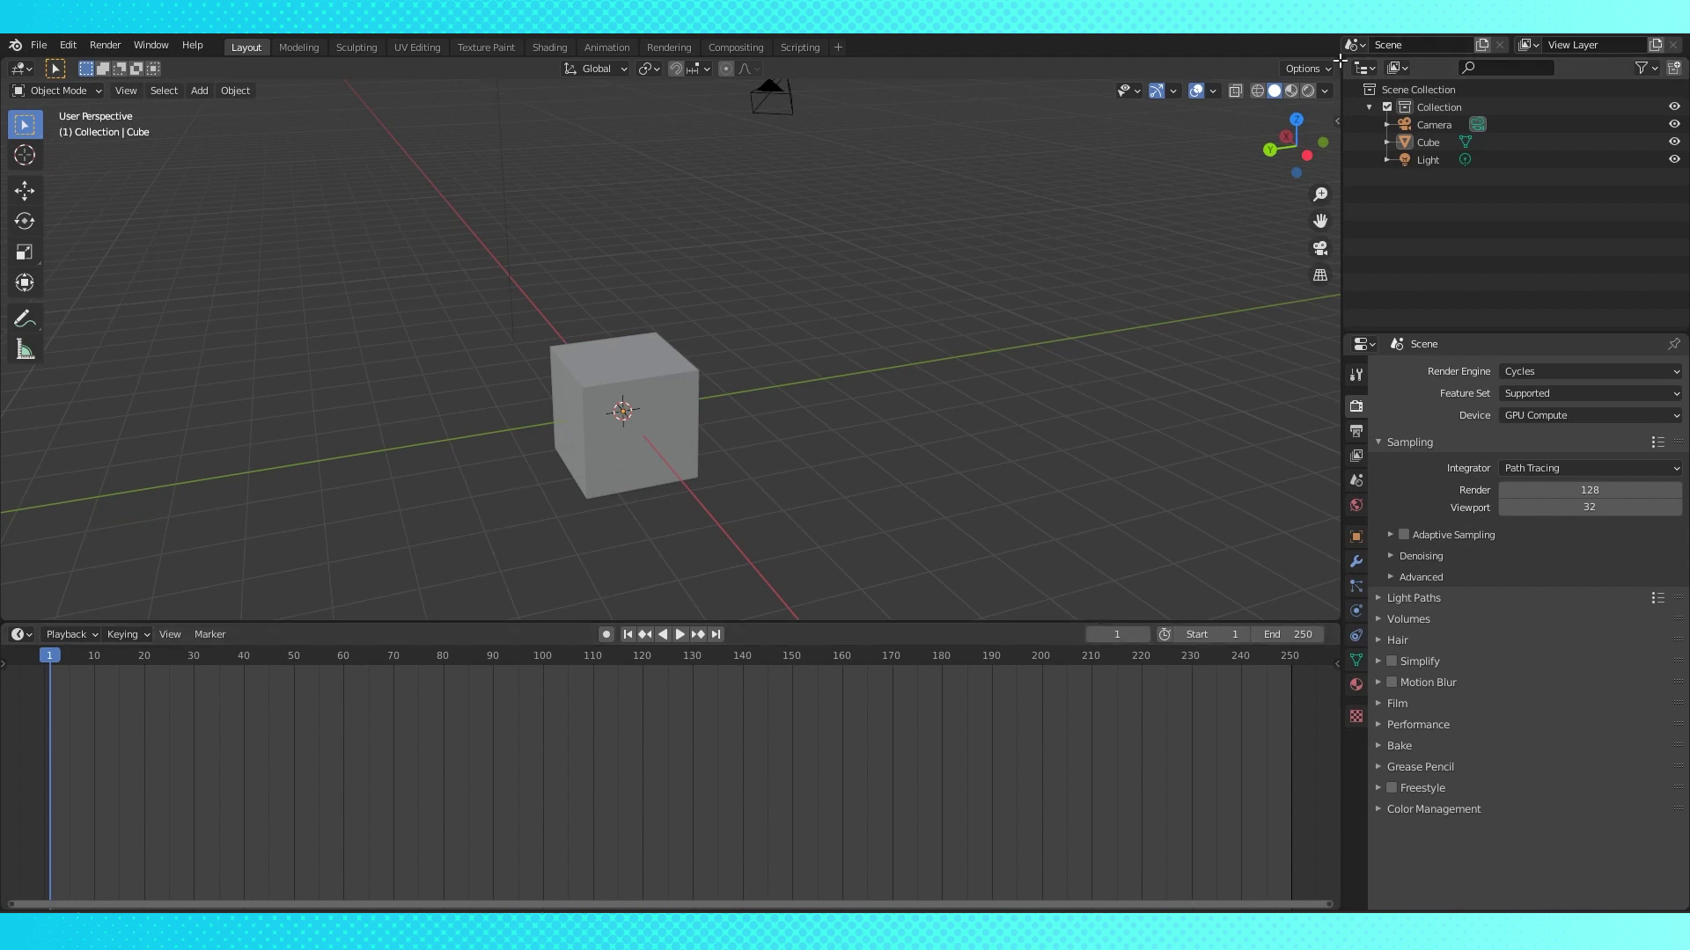
{"action": "left_click_drag", "start_coordinate": [1340, 59], "coordinate": [665, 219]}
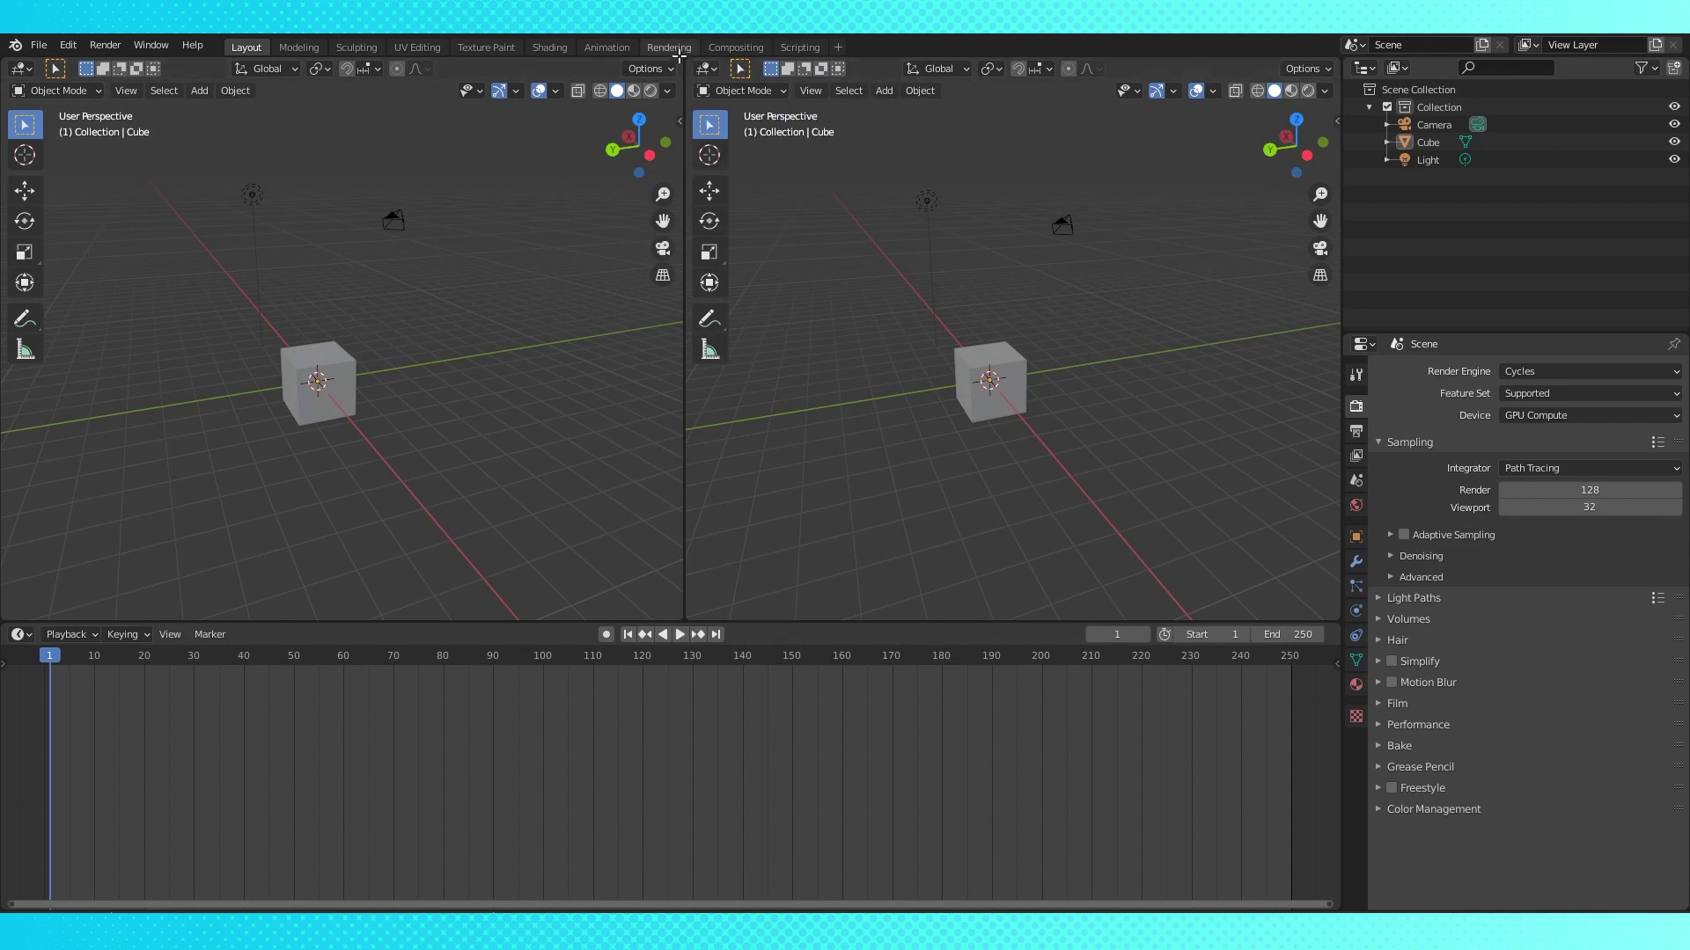
{"action": "left_click_drag", "start_coordinate": [4, 629], "coordinate": [26, 772]}
- Merge the split areas back and copy the 3D view into a floating window
{"action": "left_click_drag", "start_coordinate": [680, 57], "coordinate": [894, 349]}
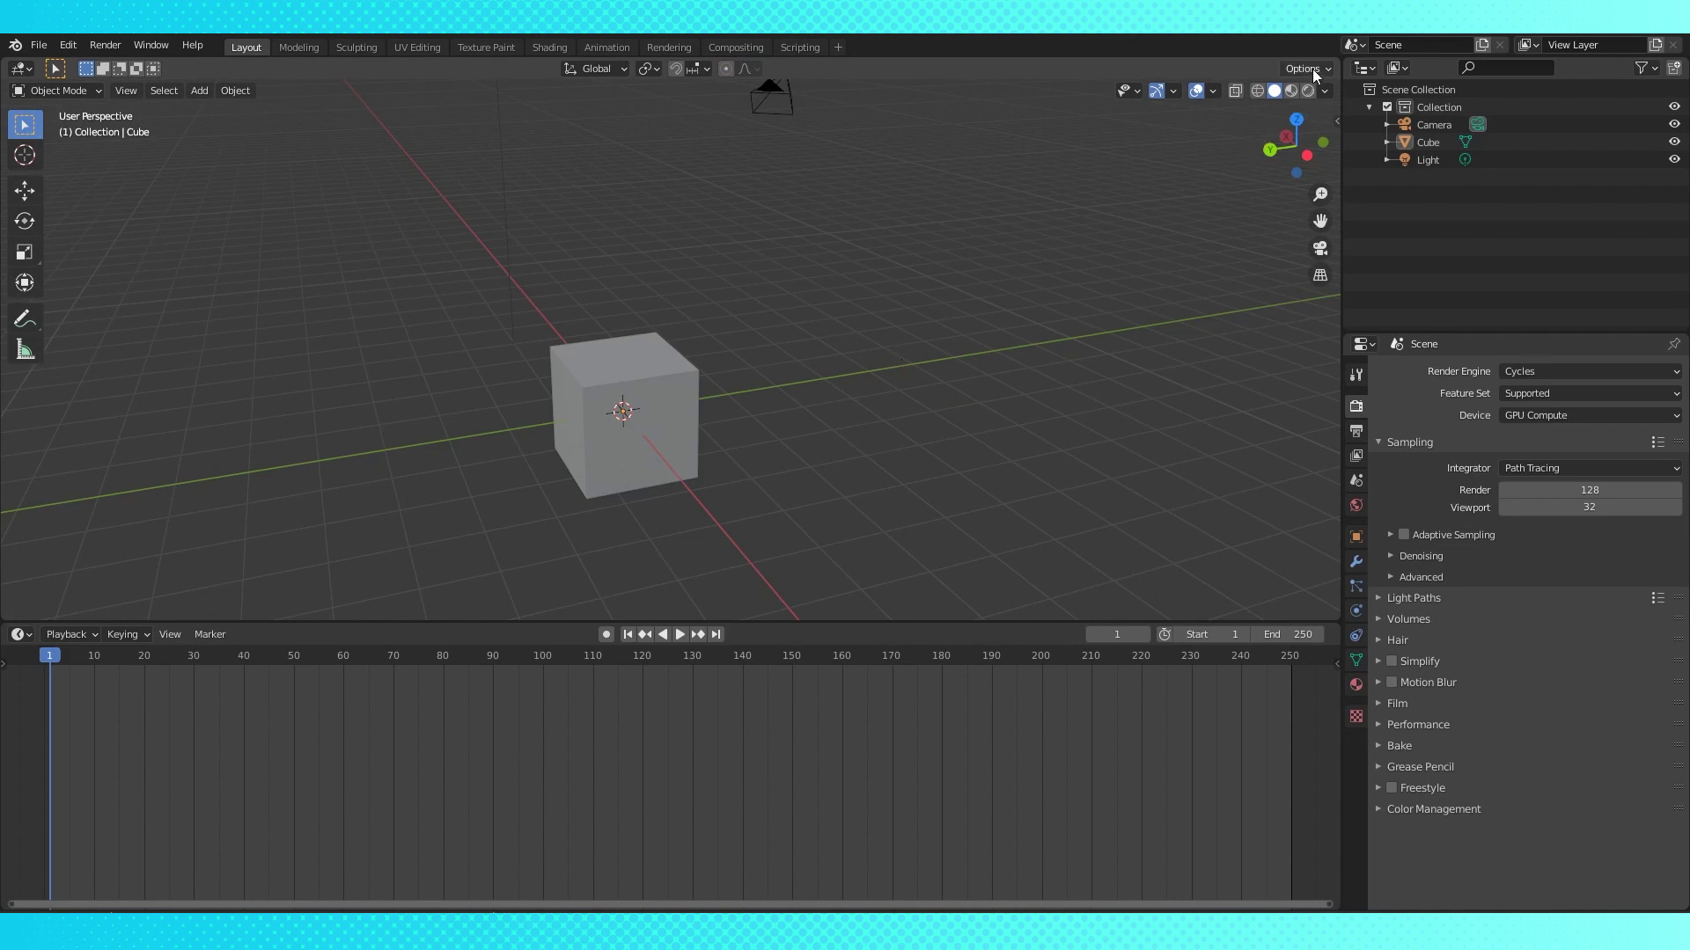
{"action": "key", "text": "shift"}
{"action": "left_click_drag", "start_coordinate": [1335, 58], "coordinate": [1089, 82], "text": "shift"}
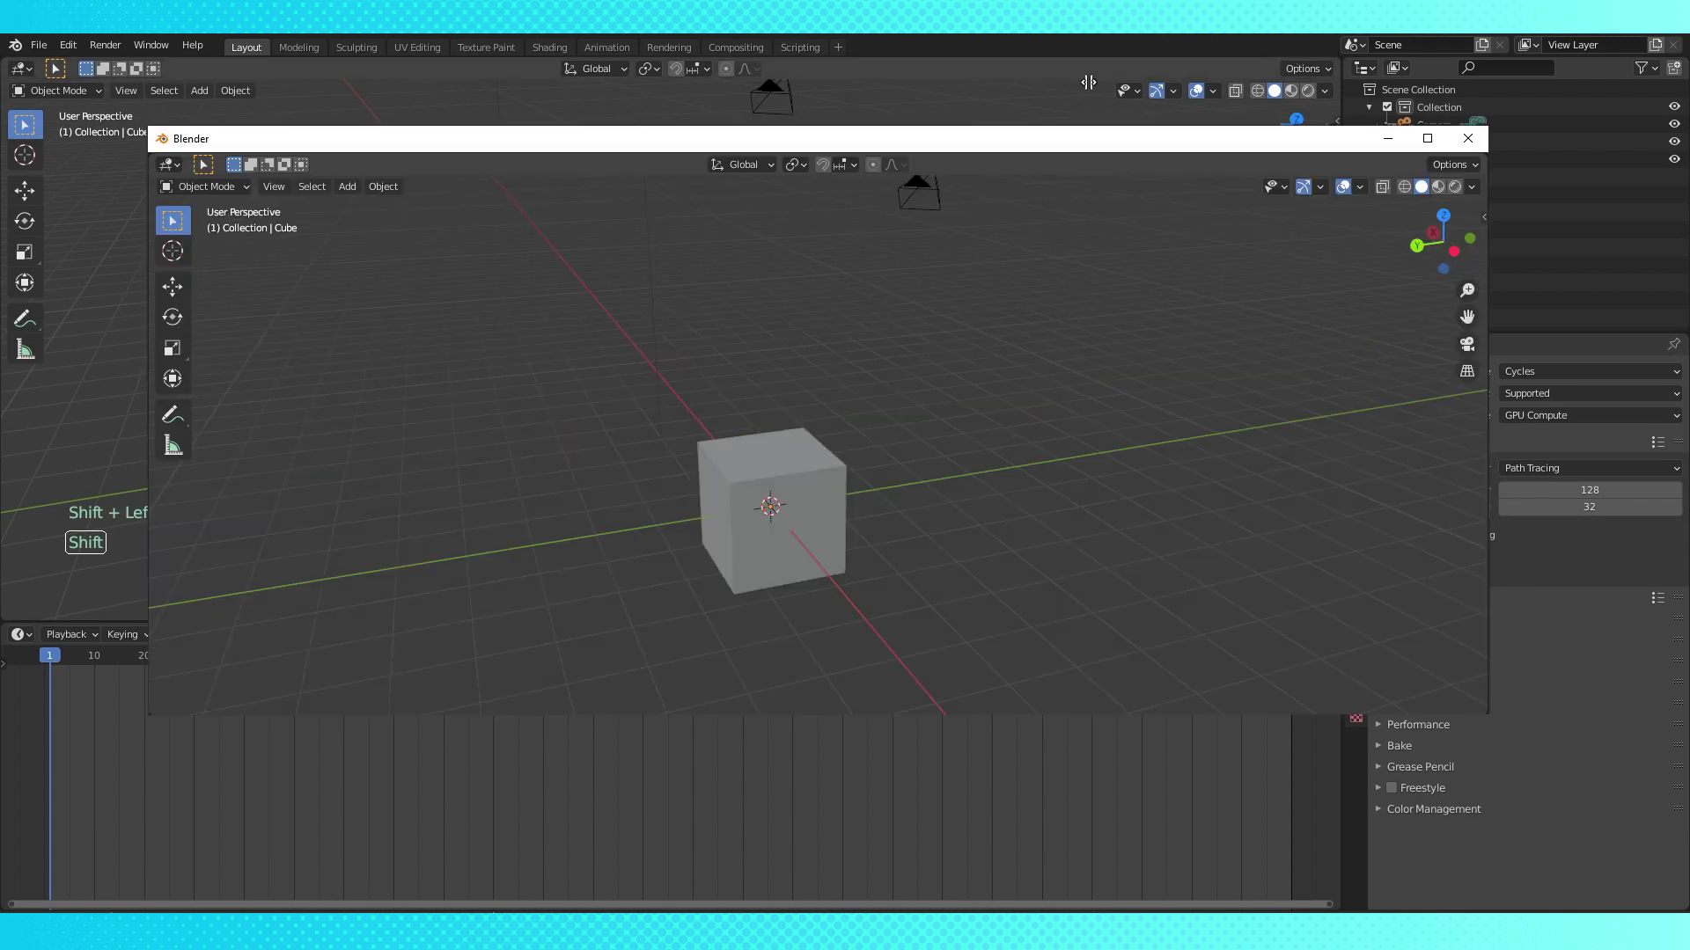
- Close the floating 3D view, browse each area's editor types, and shrink the timeline
{"action": "left_click", "coordinate": [1088, 82]}
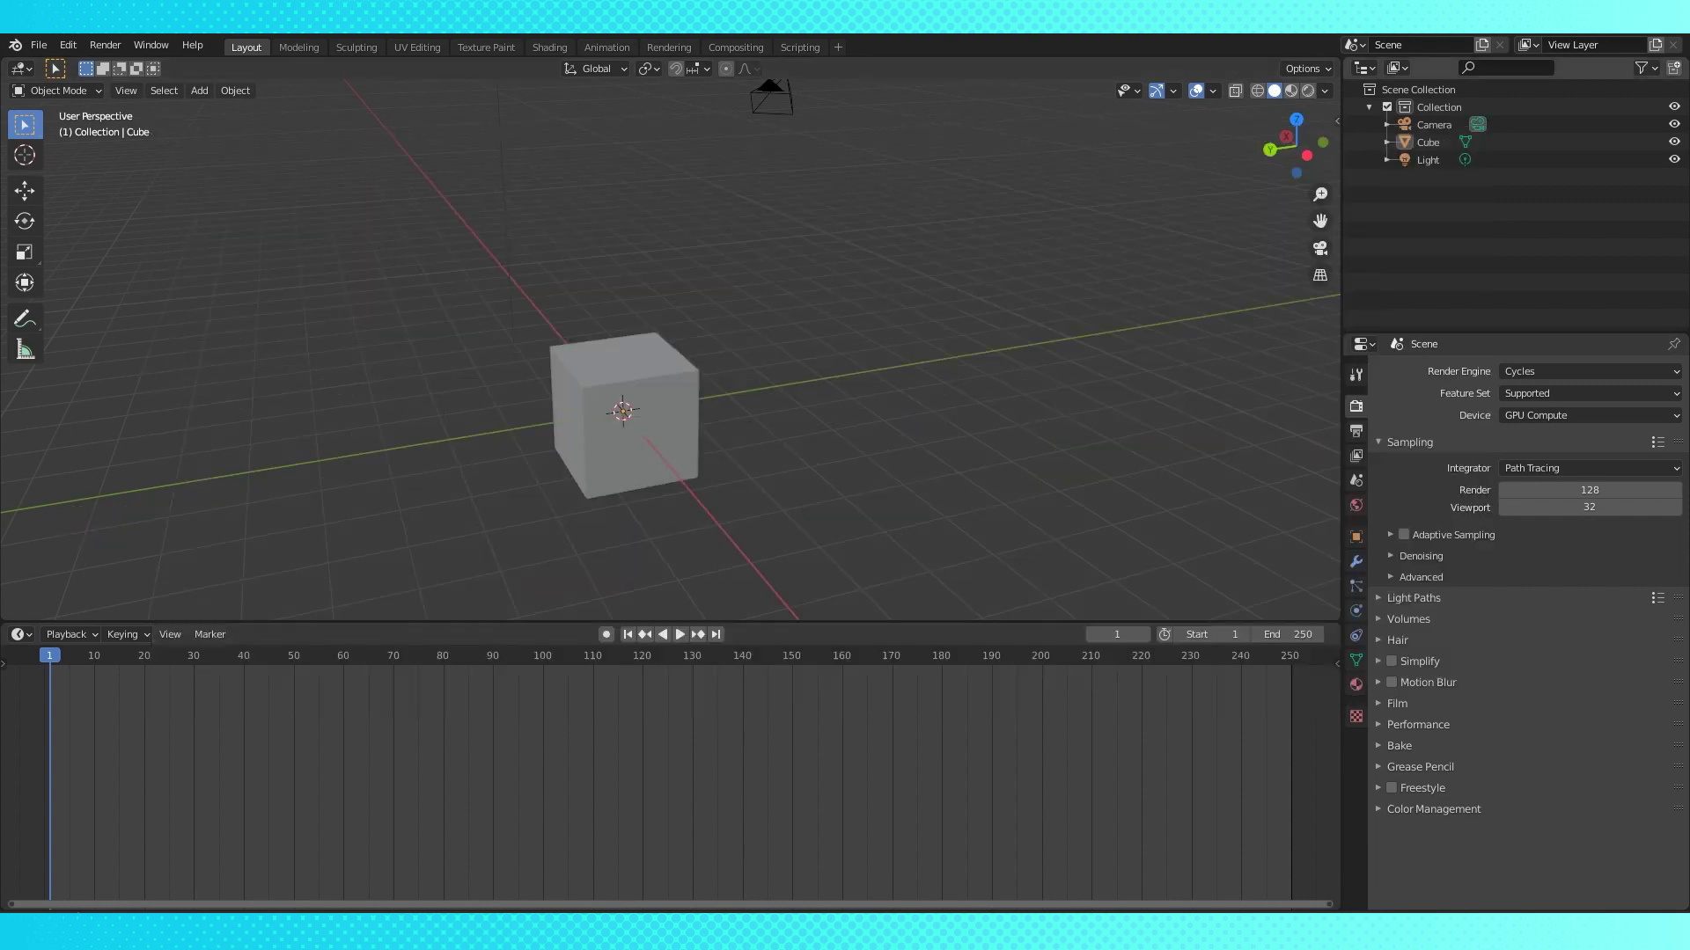
{"action": "left_click", "coordinate": [26, 69]}
{"action": "left_click", "coordinate": [1370, 69]}
{"action": "left_click", "coordinate": [1367, 344]}
{"action": "left_click", "coordinate": [21, 633]}
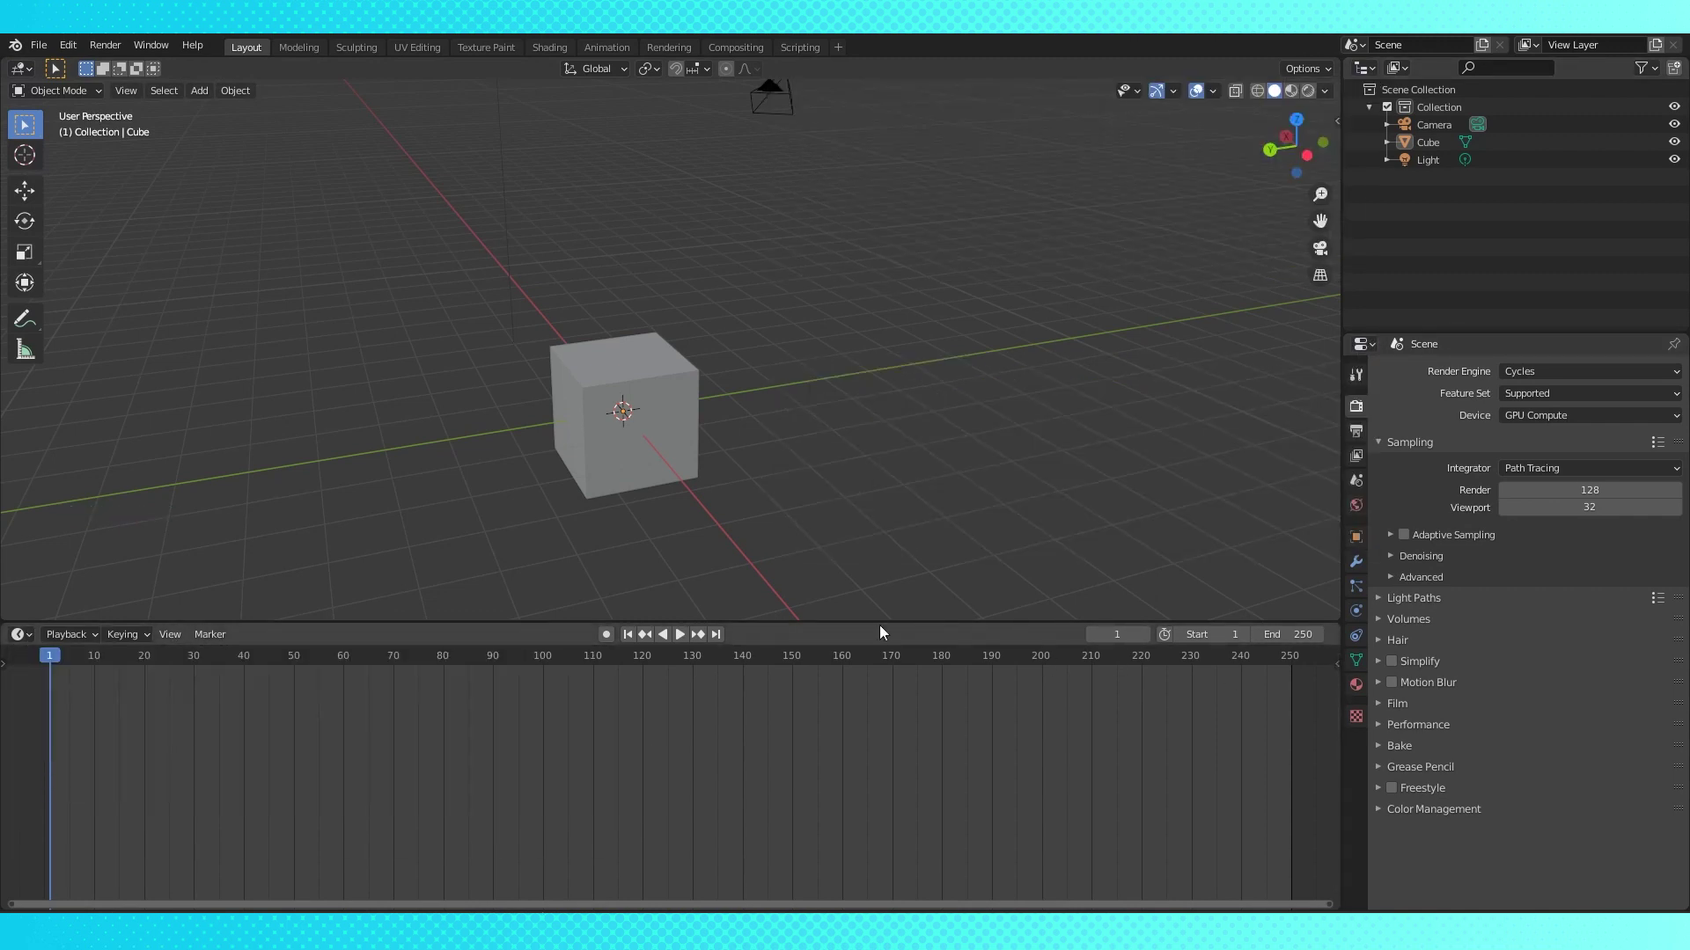
{"action": "left_click_drag", "start_coordinate": [727, 621], "coordinate": [775, 808]}
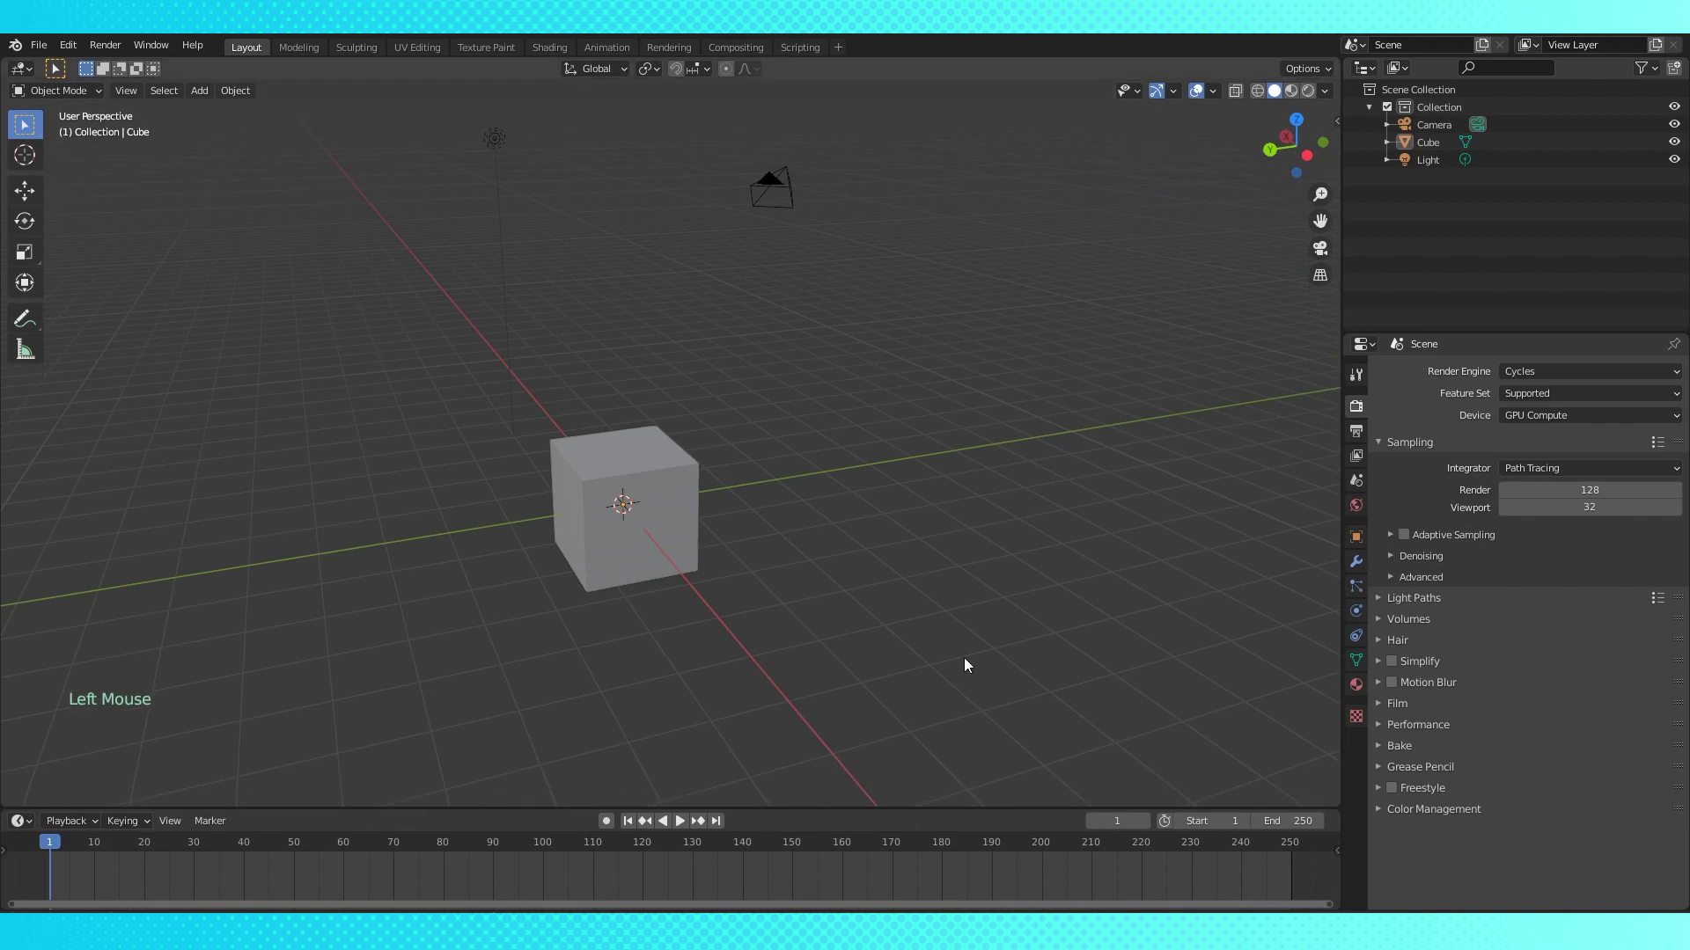
{"action": "left_click", "coordinate": [21, 69]}
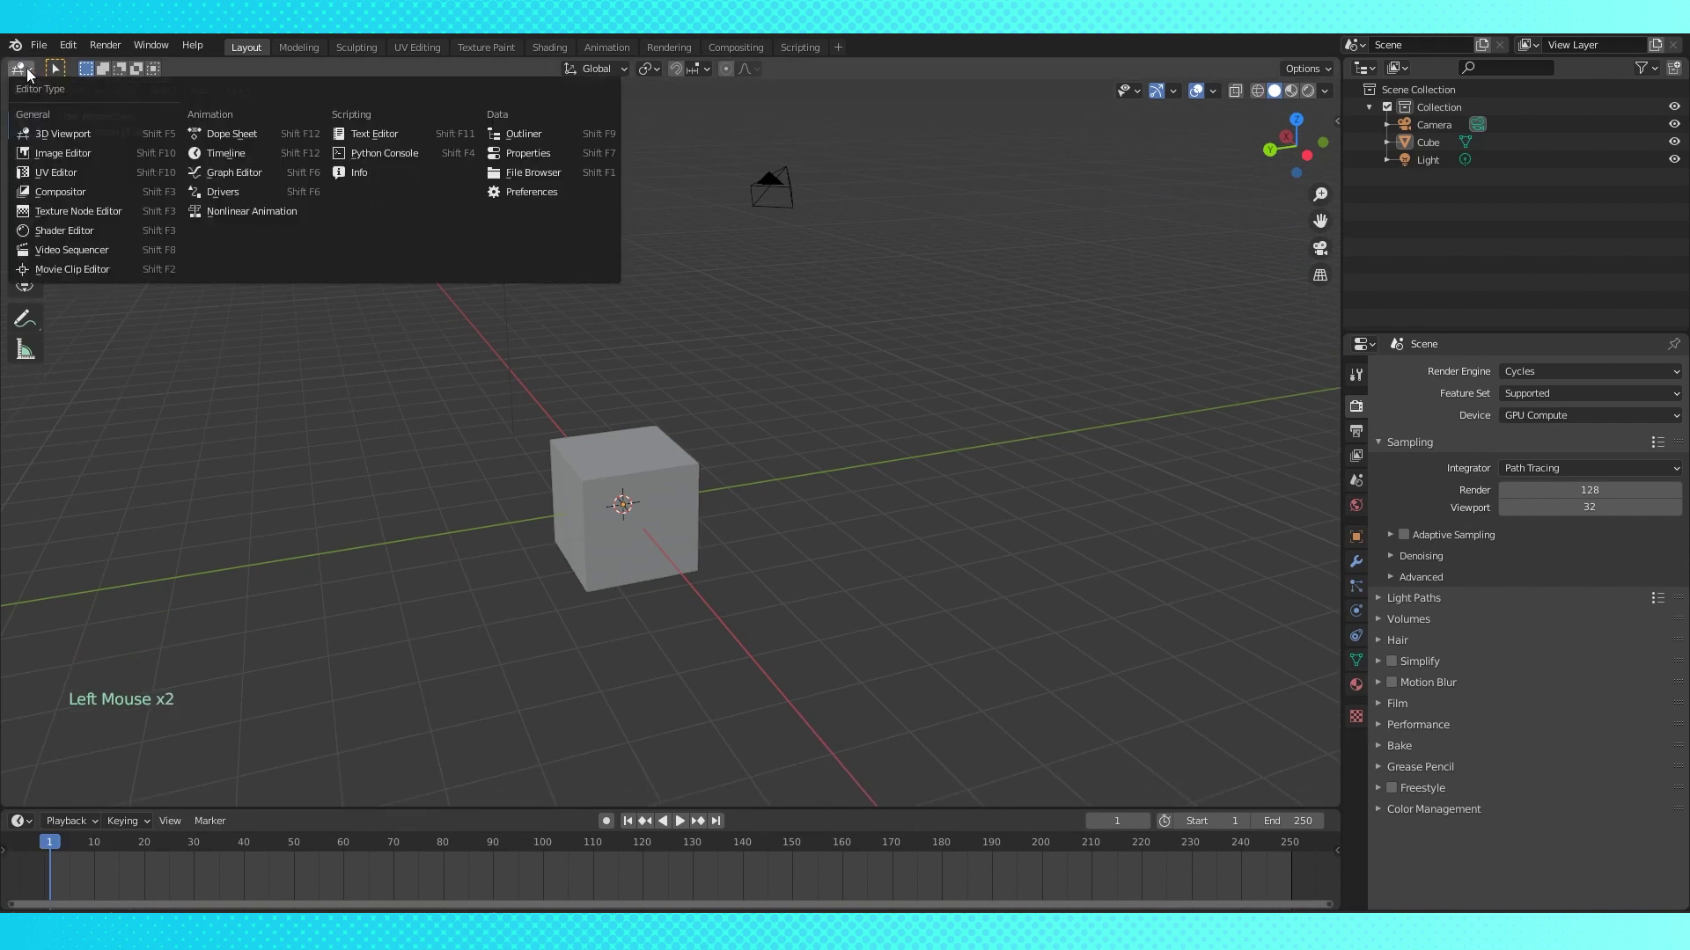
{"action": "left_click", "coordinate": [1363, 68]}
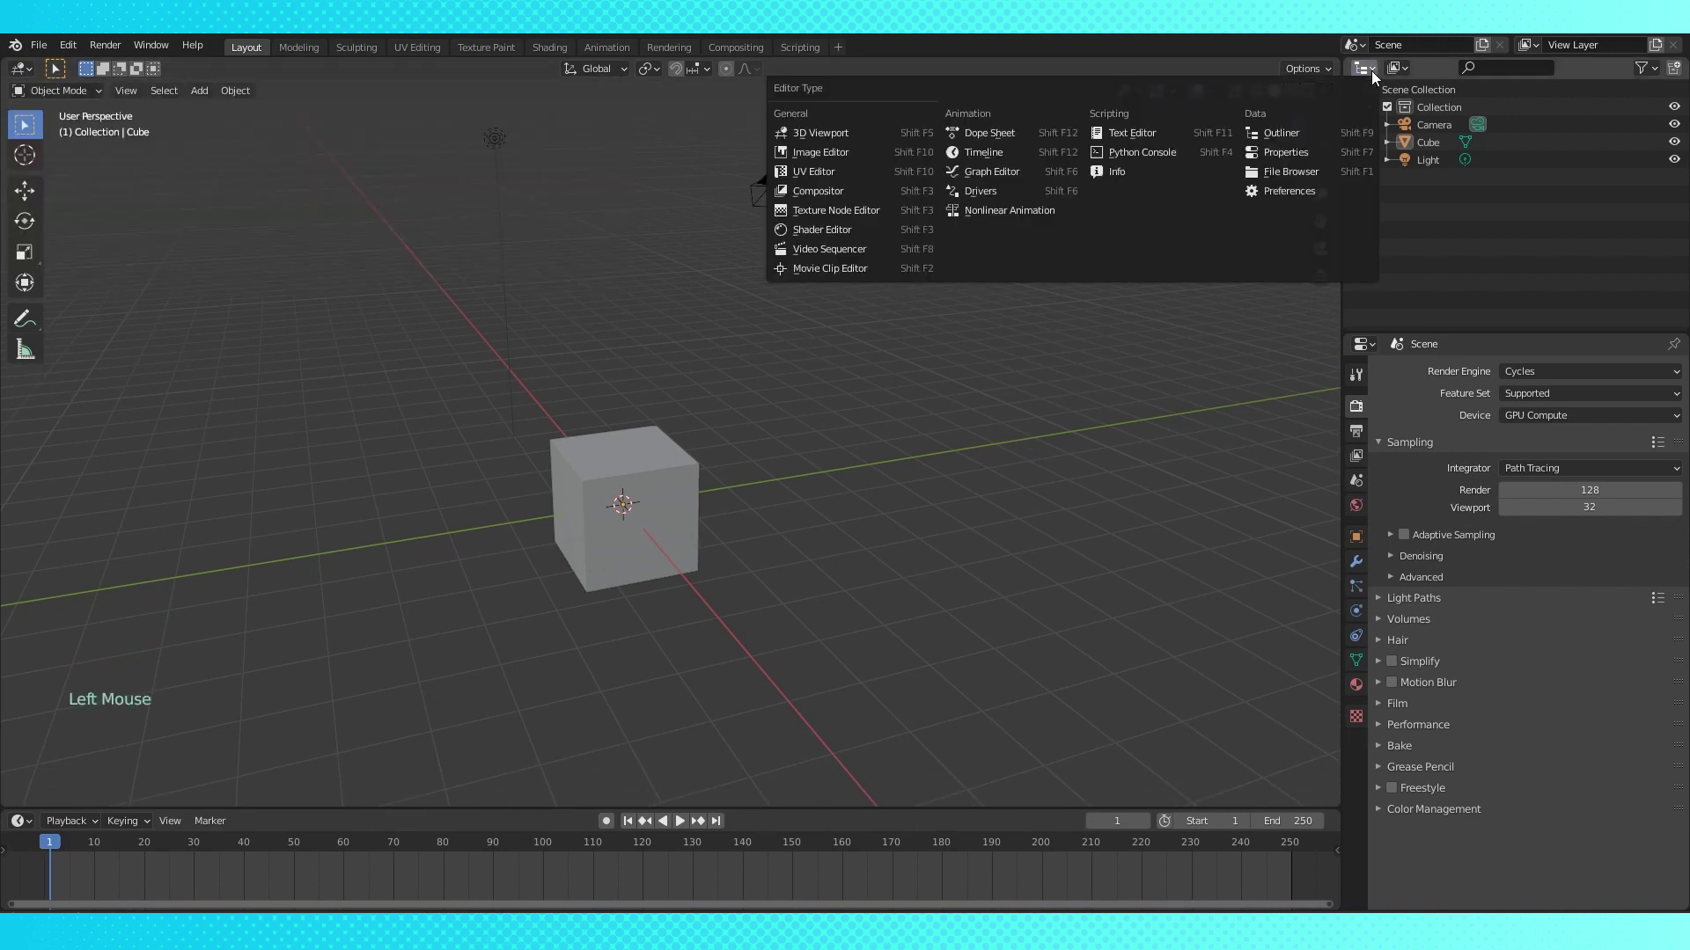
{"action": "left_click", "coordinate": [1282, 132]}
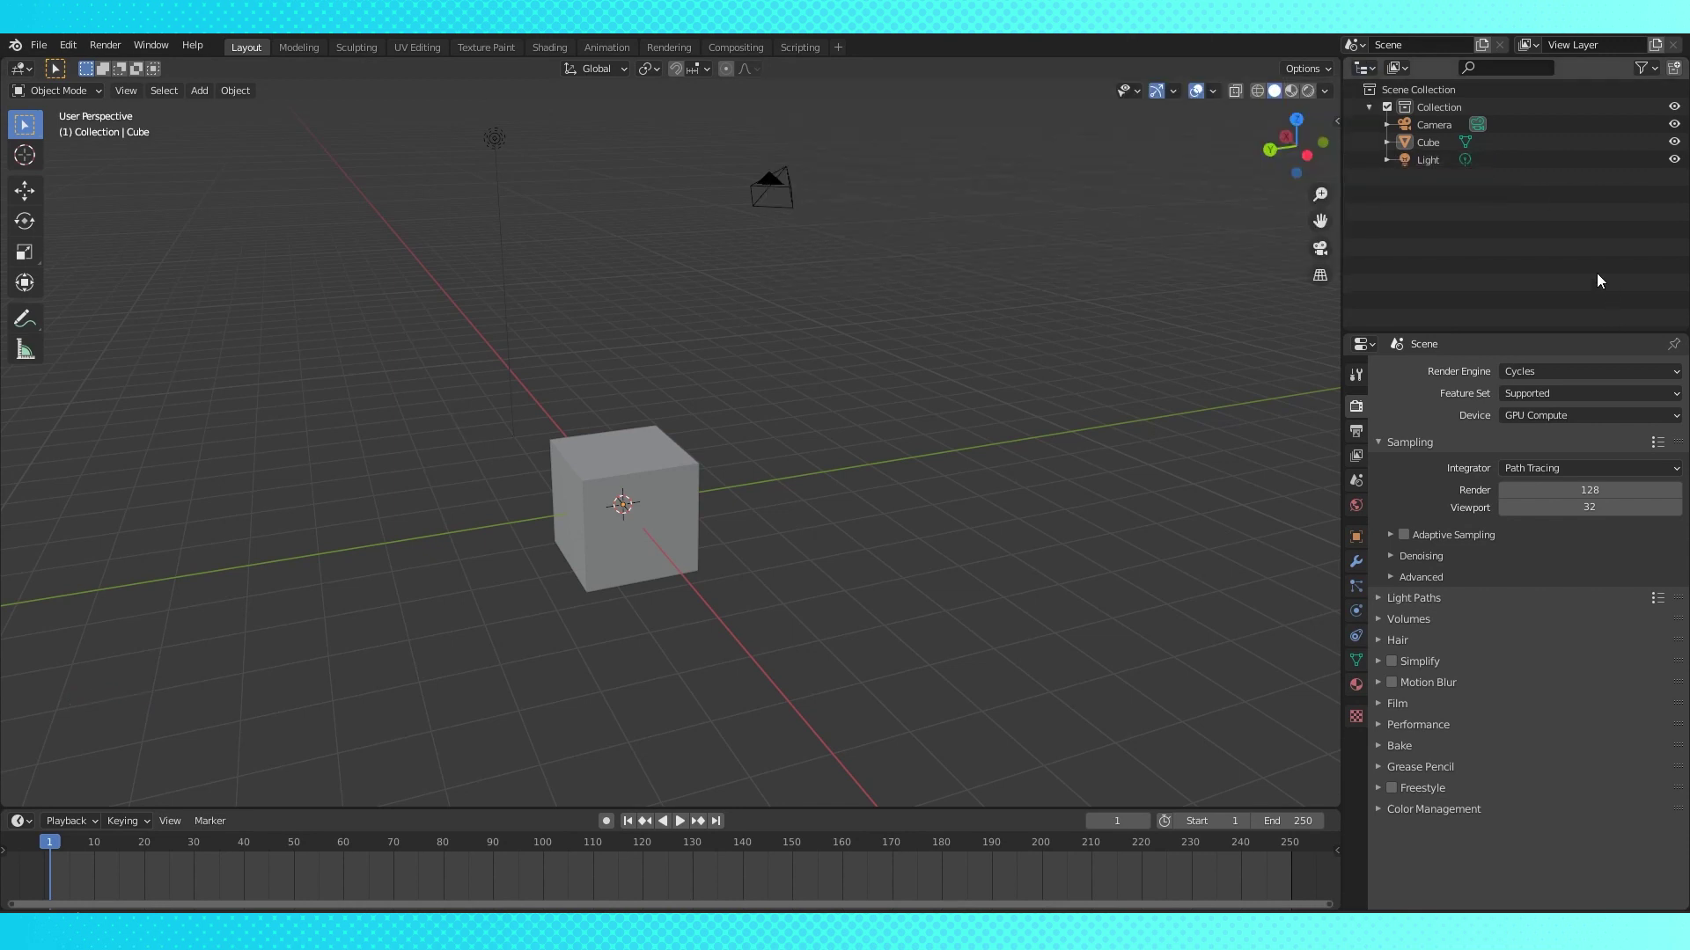
- Select the Cube and enable the Outliner's Disable in Viewports and Disable in Renders toggles
{"action": "left_click", "coordinate": [1418, 141]}
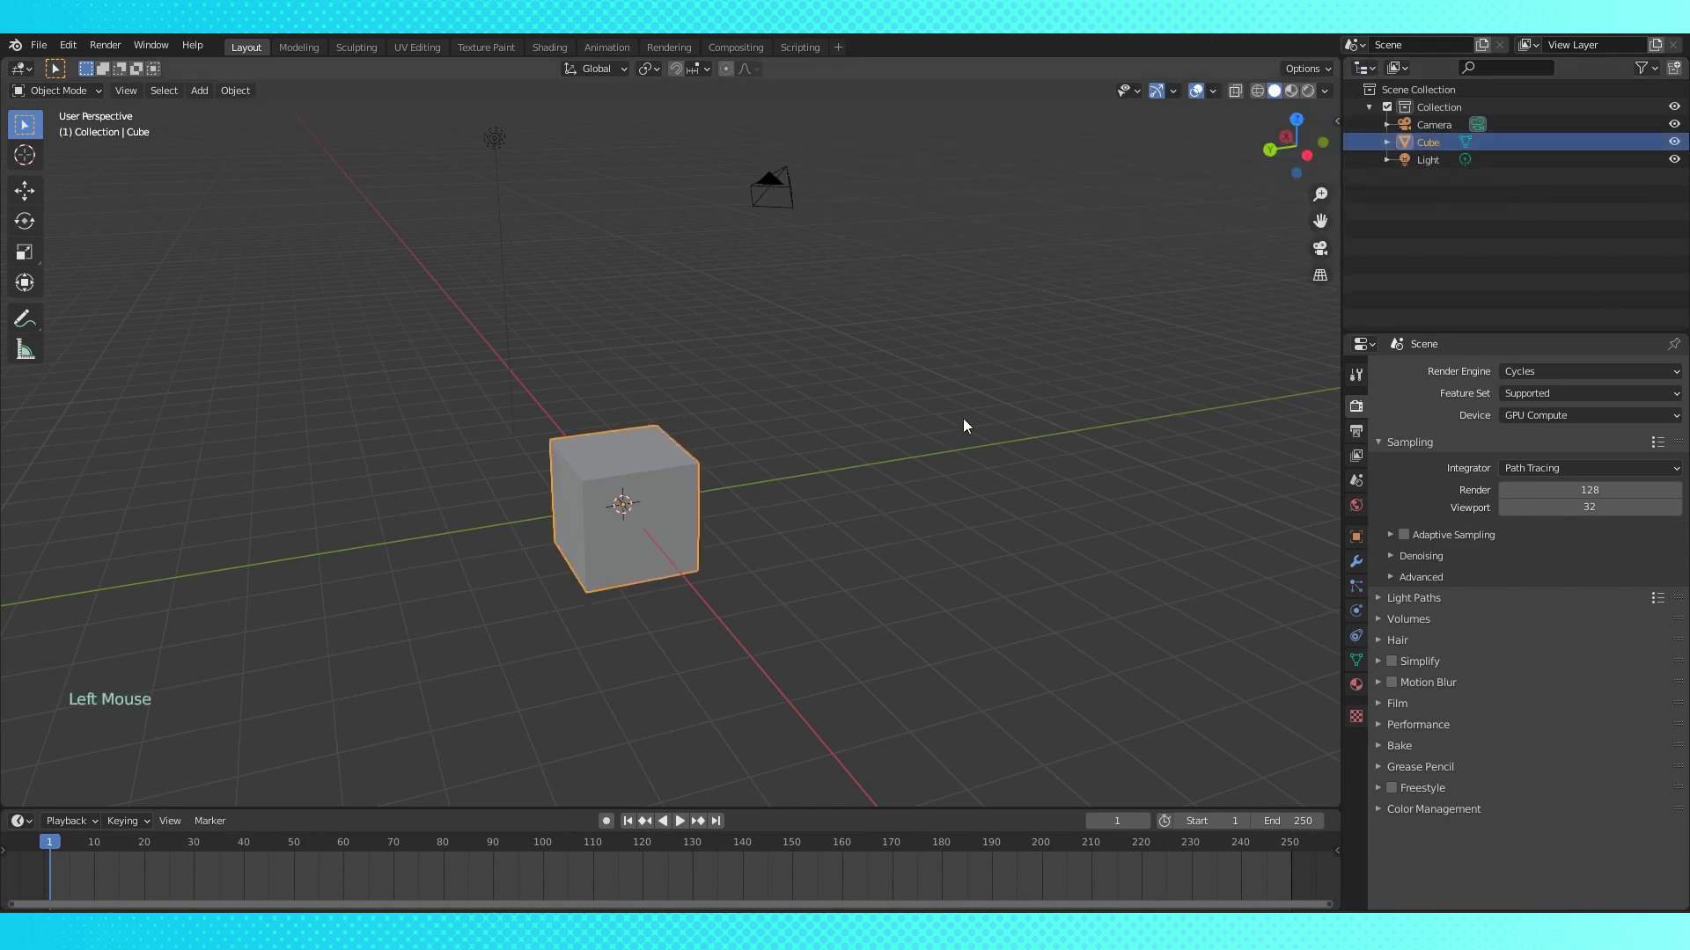
{"action": "left_click", "coordinate": [1642, 68]}
{"action": "left_click", "coordinate": [1554, 125]}
{"action": "left_click", "coordinate": [1574, 124]}
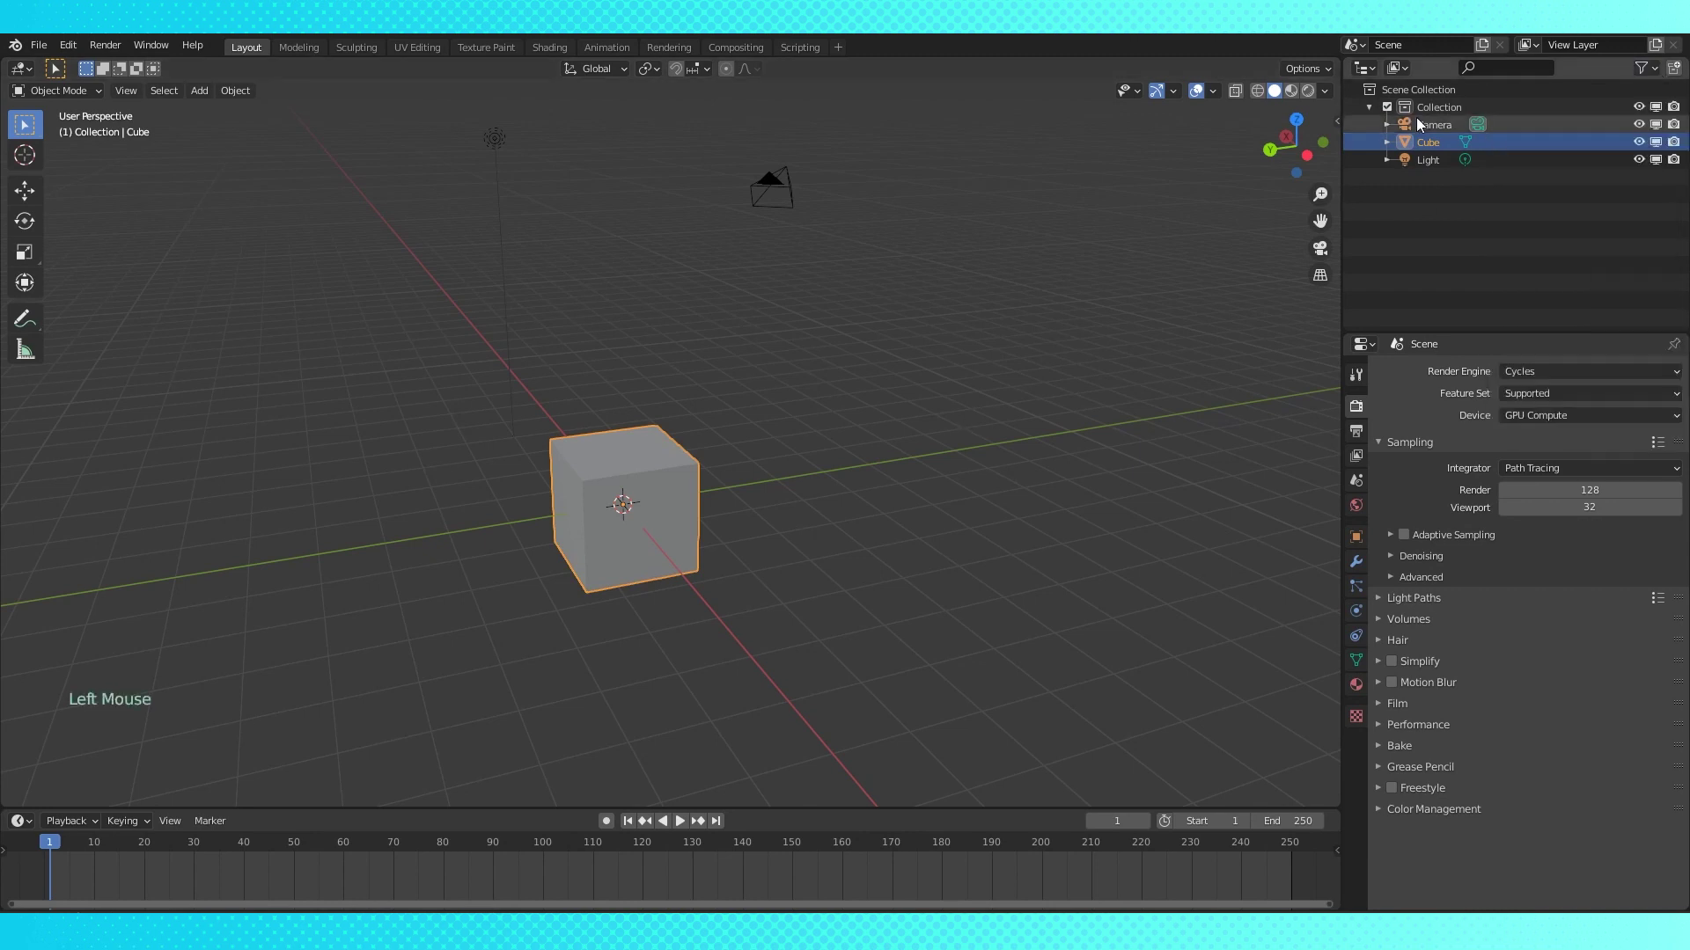
{"action": "left_click", "coordinate": [1637, 140]}
{"action": "left_click", "coordinate": [1637, 140]}
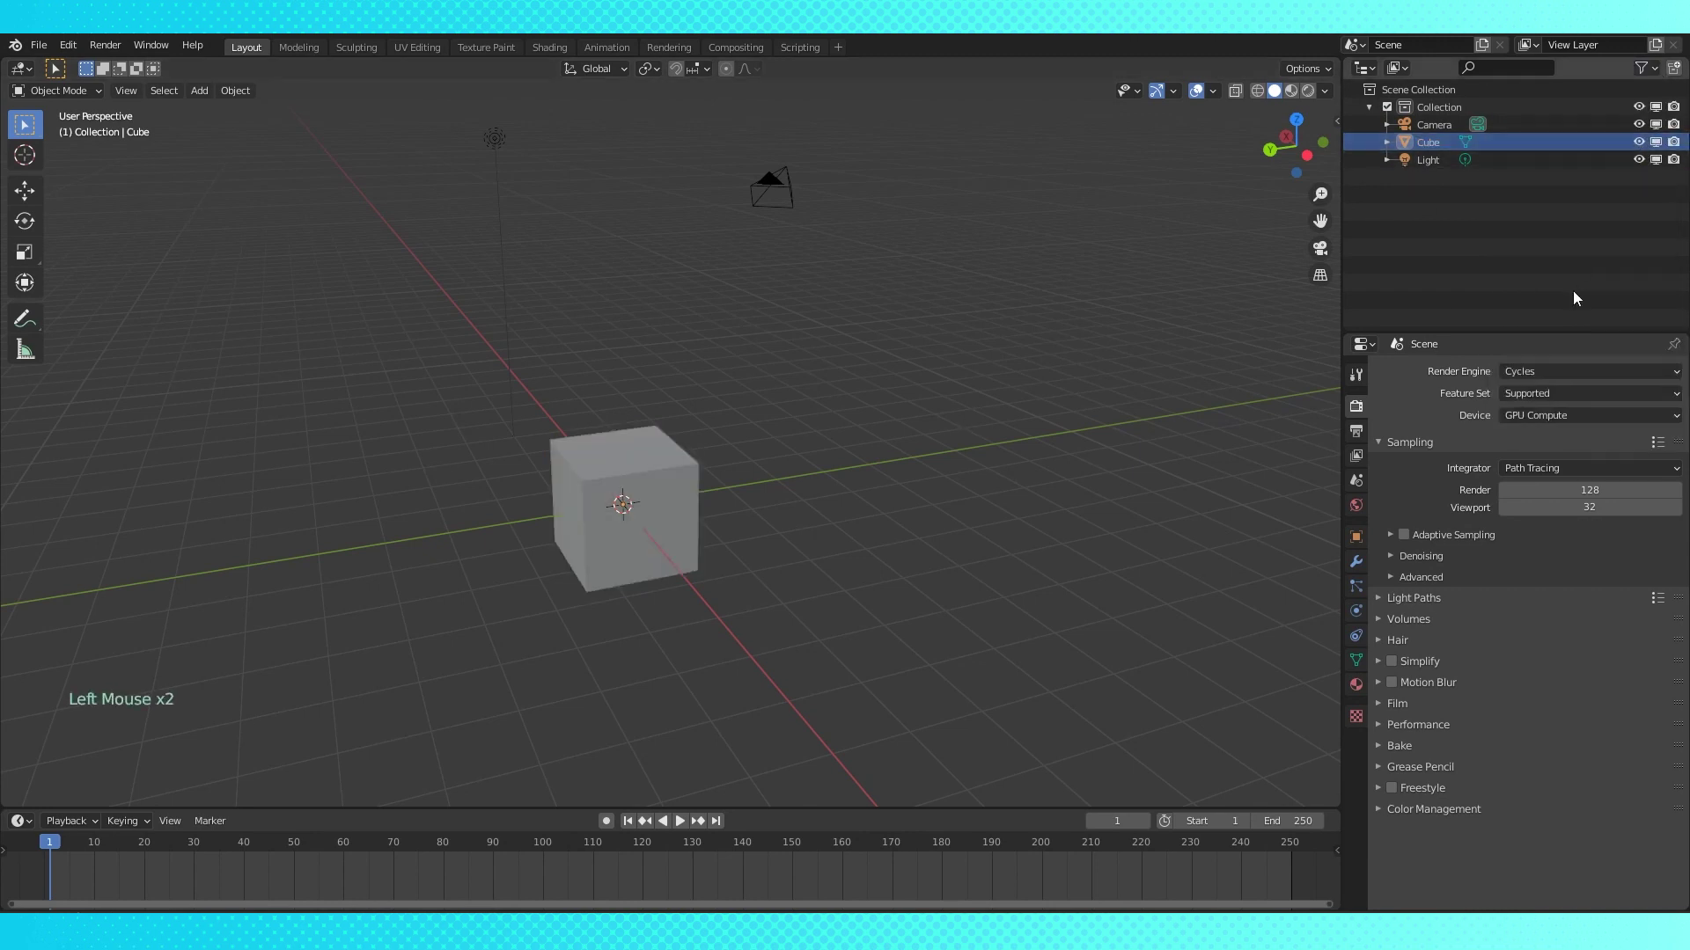
- Switch the Outliner to Blender File display, browse Collections, then return to View Layer
{"action": "left_click", "coordinate": [1396, 68]}
{"action": "left_click", "coordinate": [1433, 150]}
{"action": "scroll", "coordinate": [1402, 264], "scroll_direction": "down", "scroll_amount": 7}
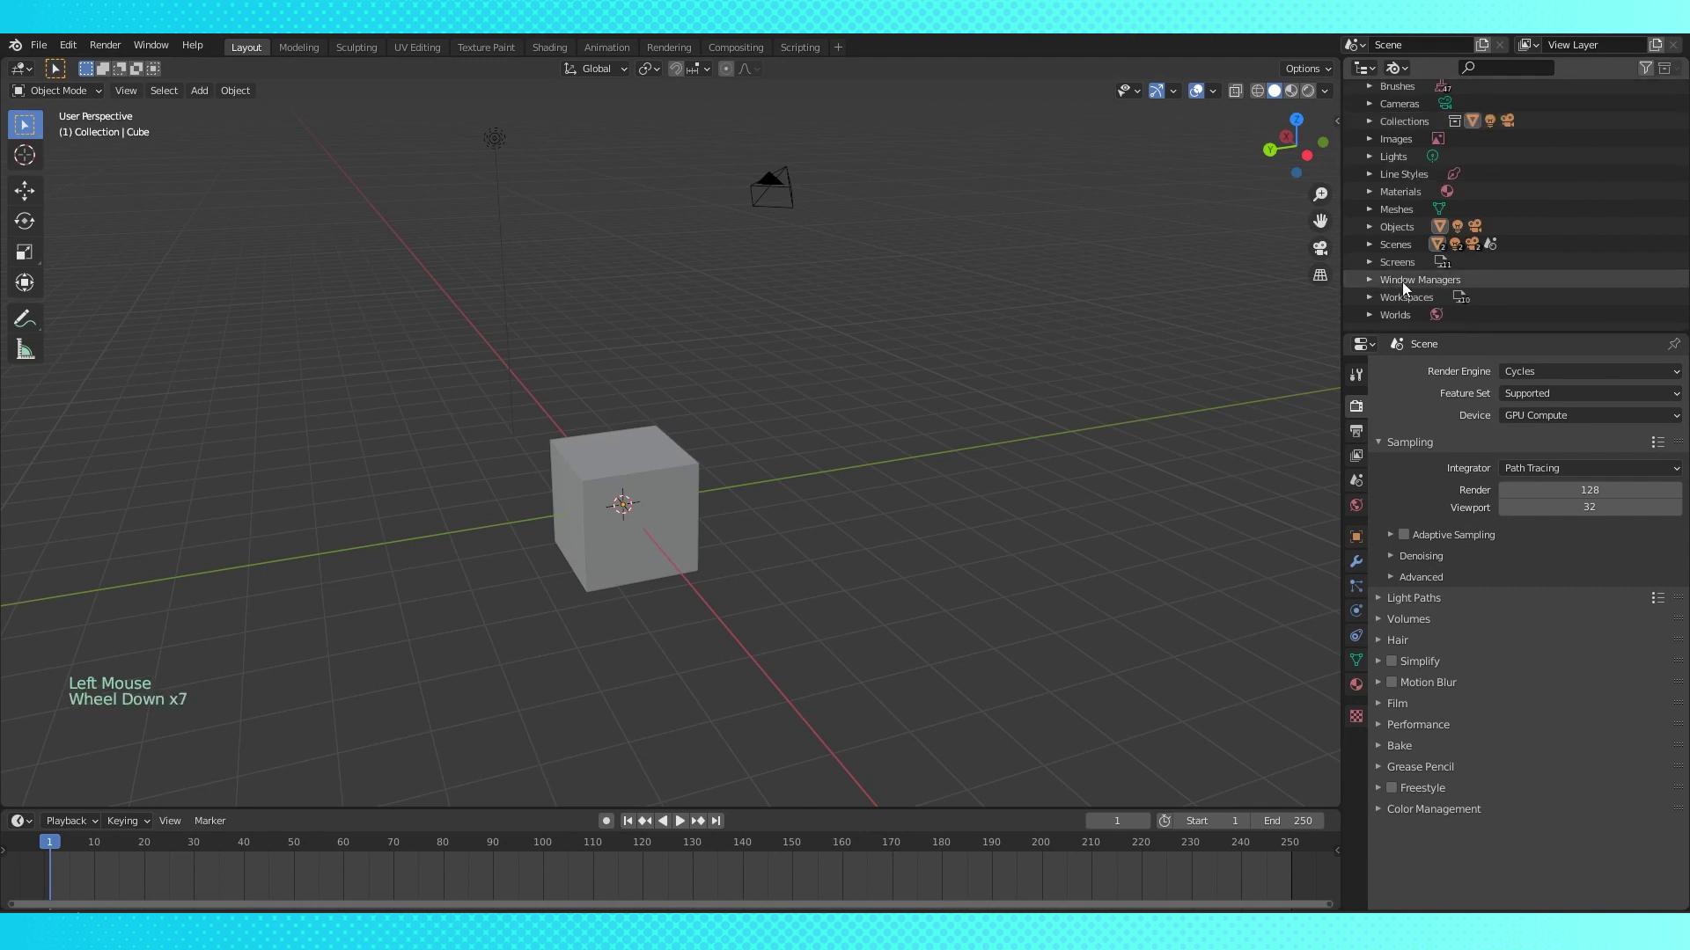
{"action": "scroll", "coordinate": [1373, 176], "scroll_direction": "up", "scroll_amount": 8}
{"action": "left_click", "coordinate": [1369, 142]}
{"action": "left_click", "coordinate": [1377, 159]}
{"action": "left_click", "coordinate": [1377, 159]}
{"action": "left_click", "coordinate": [1368, 142]}
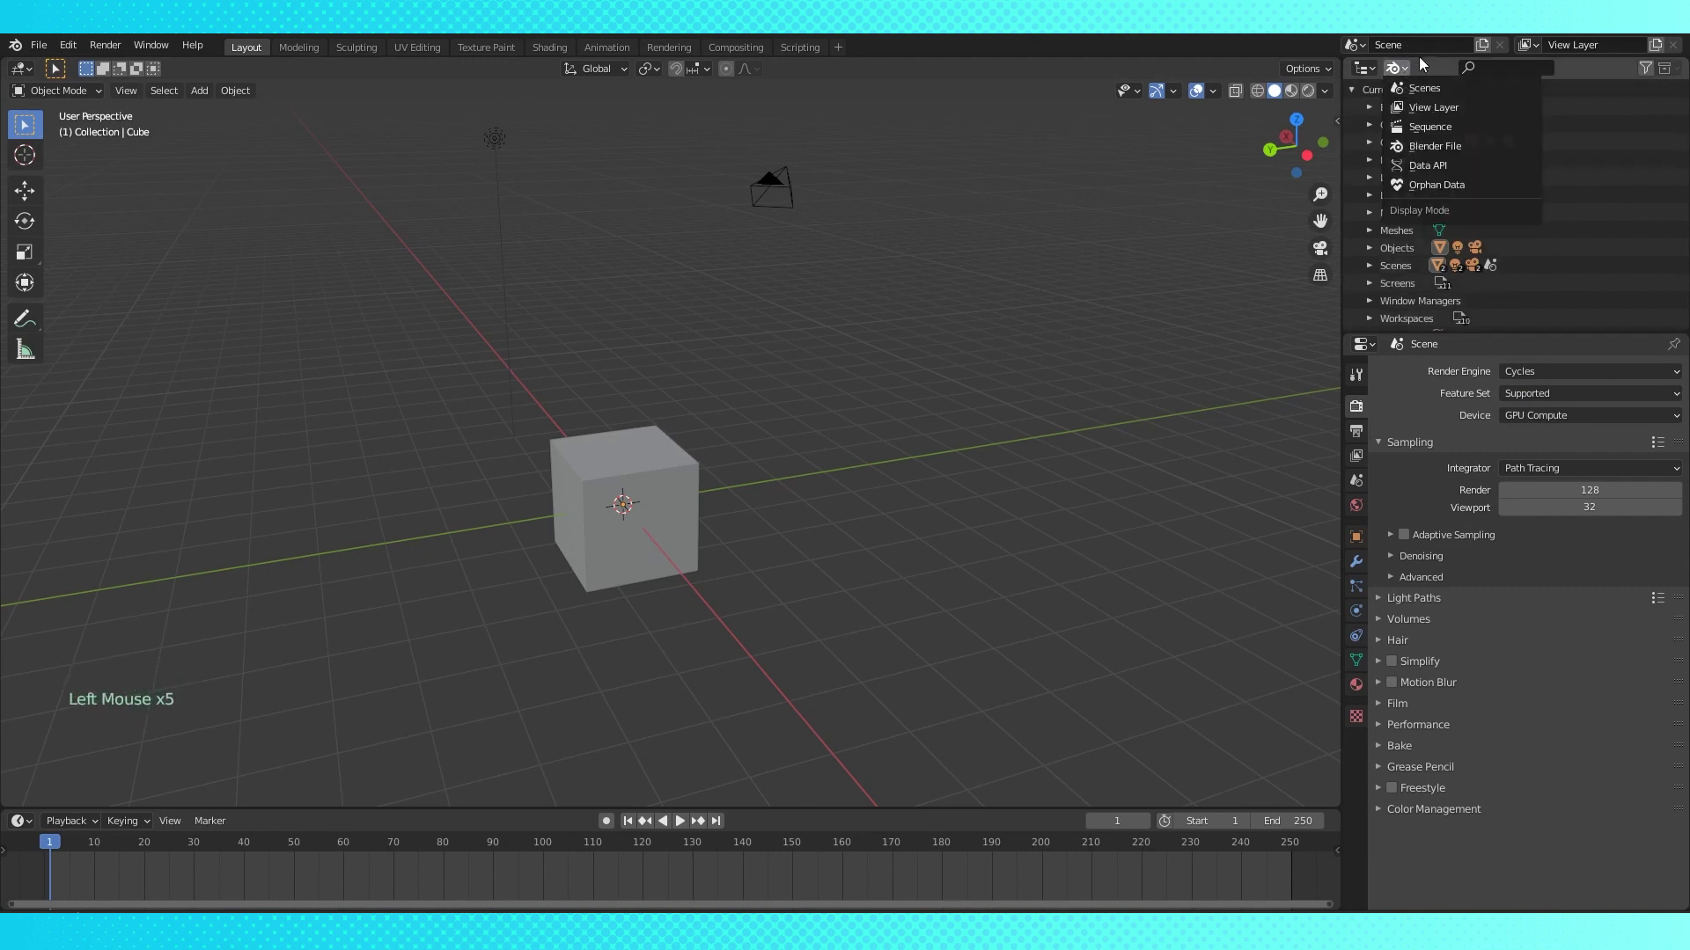
{"action": "left_click", "coordinate": [1433, 107]}
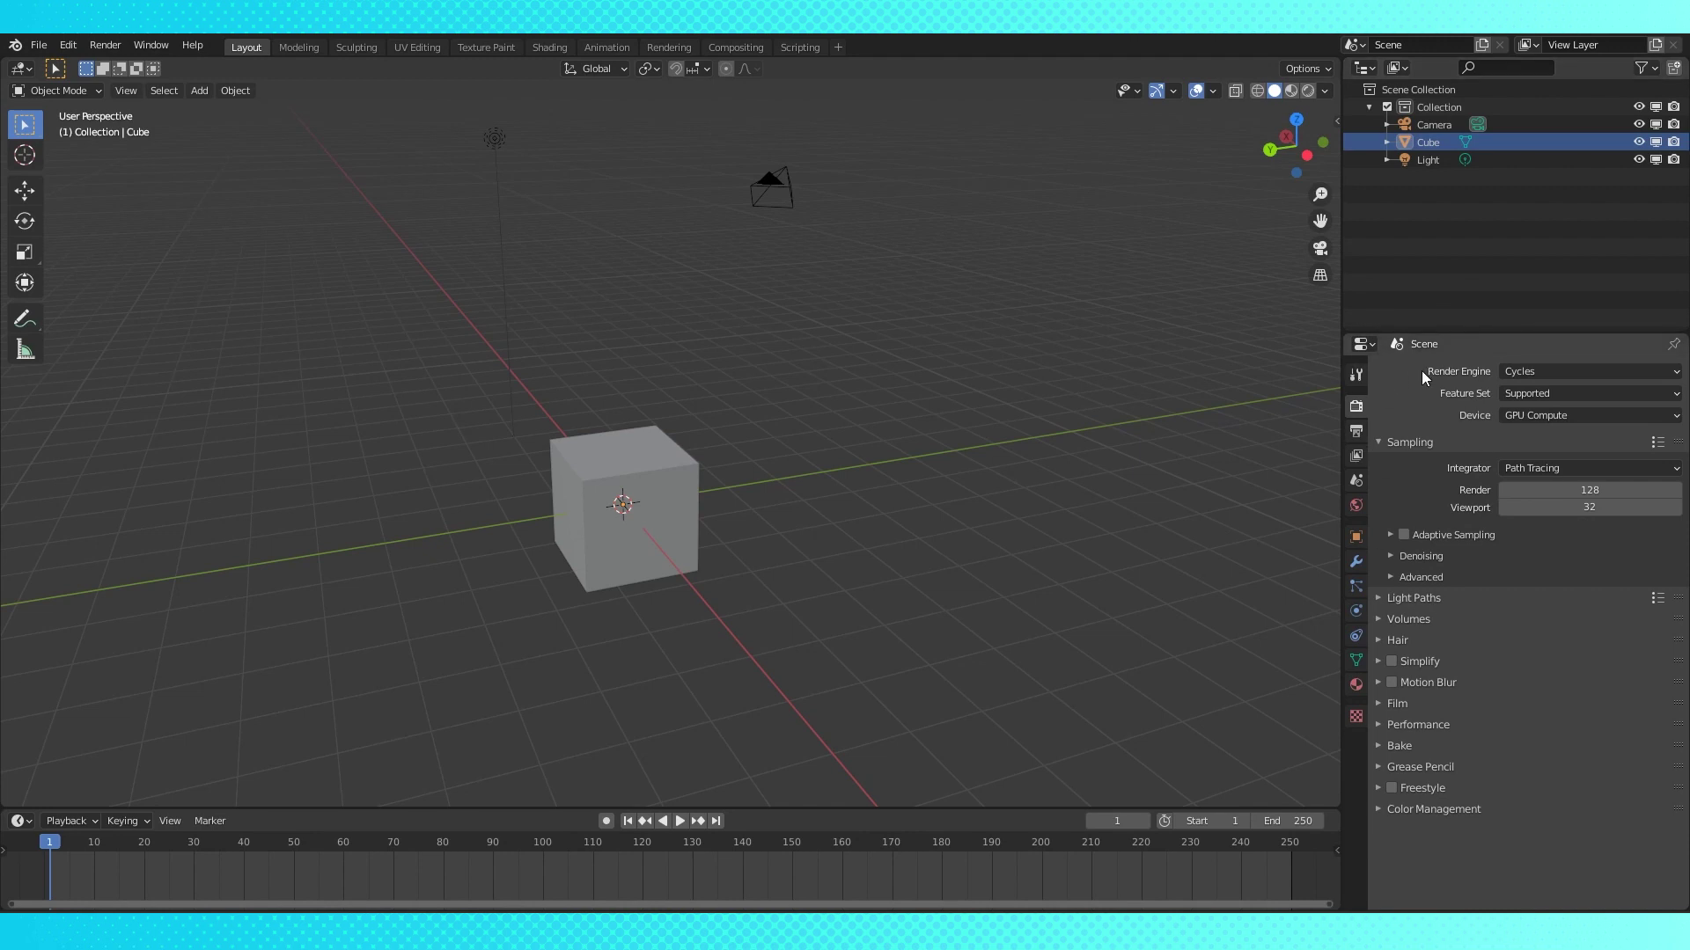
- Browse the Tool, Render, Output, View Layer, Scene and World tabs, ending on Object properties
{"action": "left_click", "coordinate": [1356, 374]}
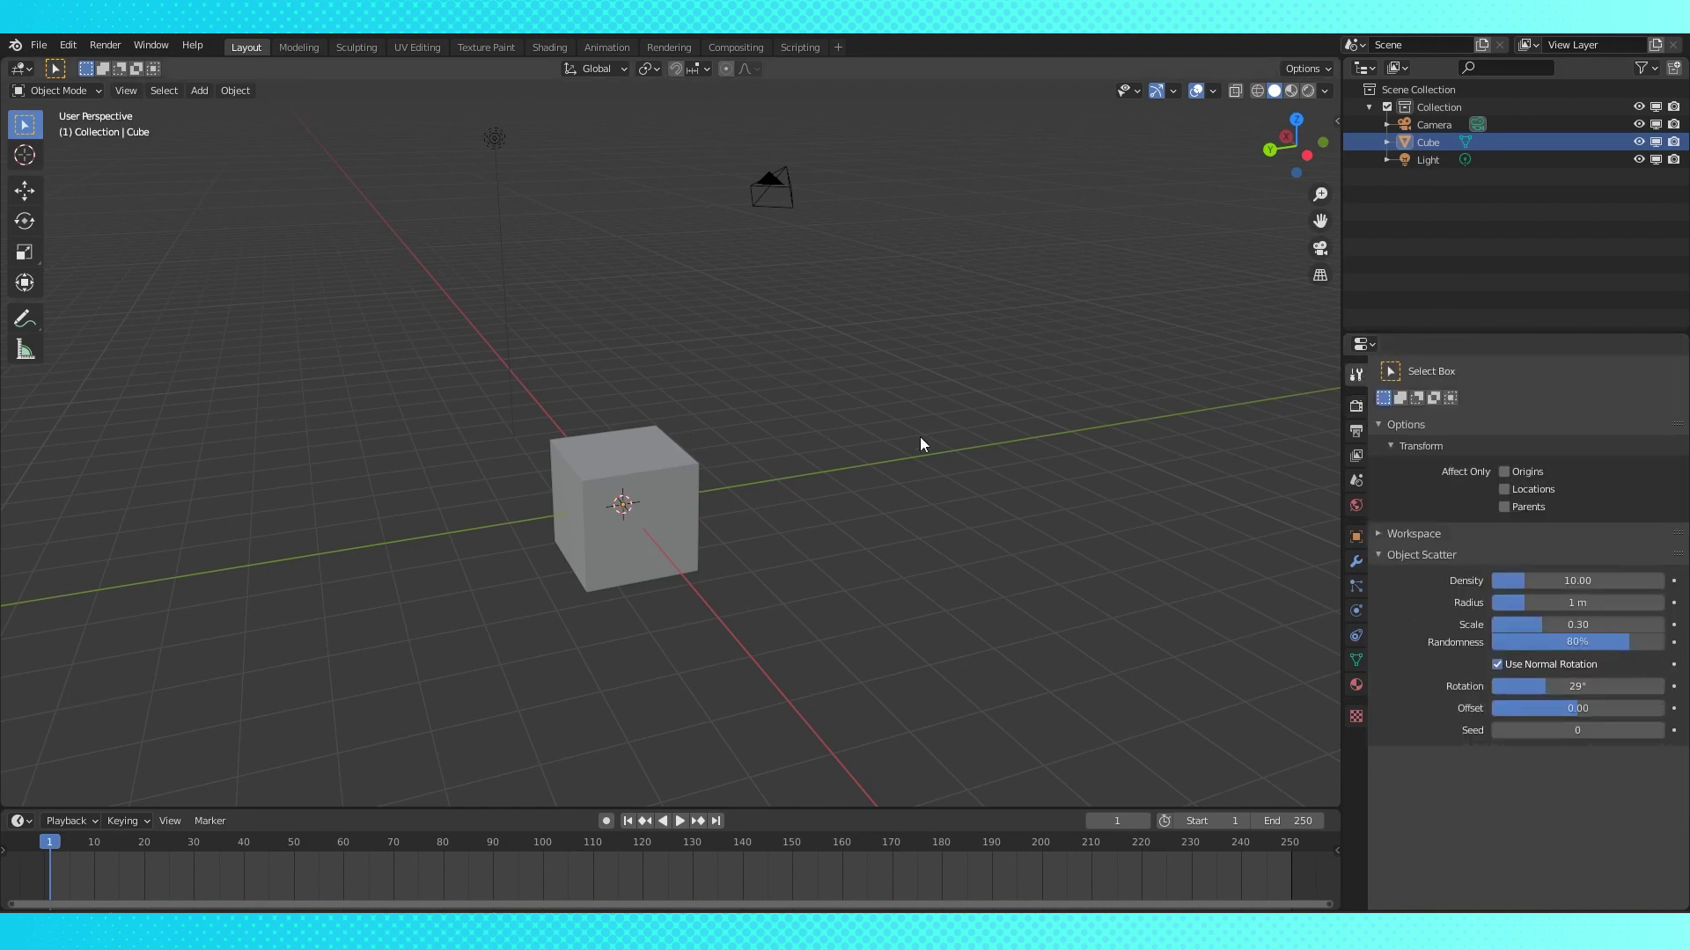
{"action": "left_click", "coordinate": [1354, 405]}
{"action": "left_click", "coordinate": [1356, 430]}
{"action": "left_click", "coordinate": [1356, 455]}
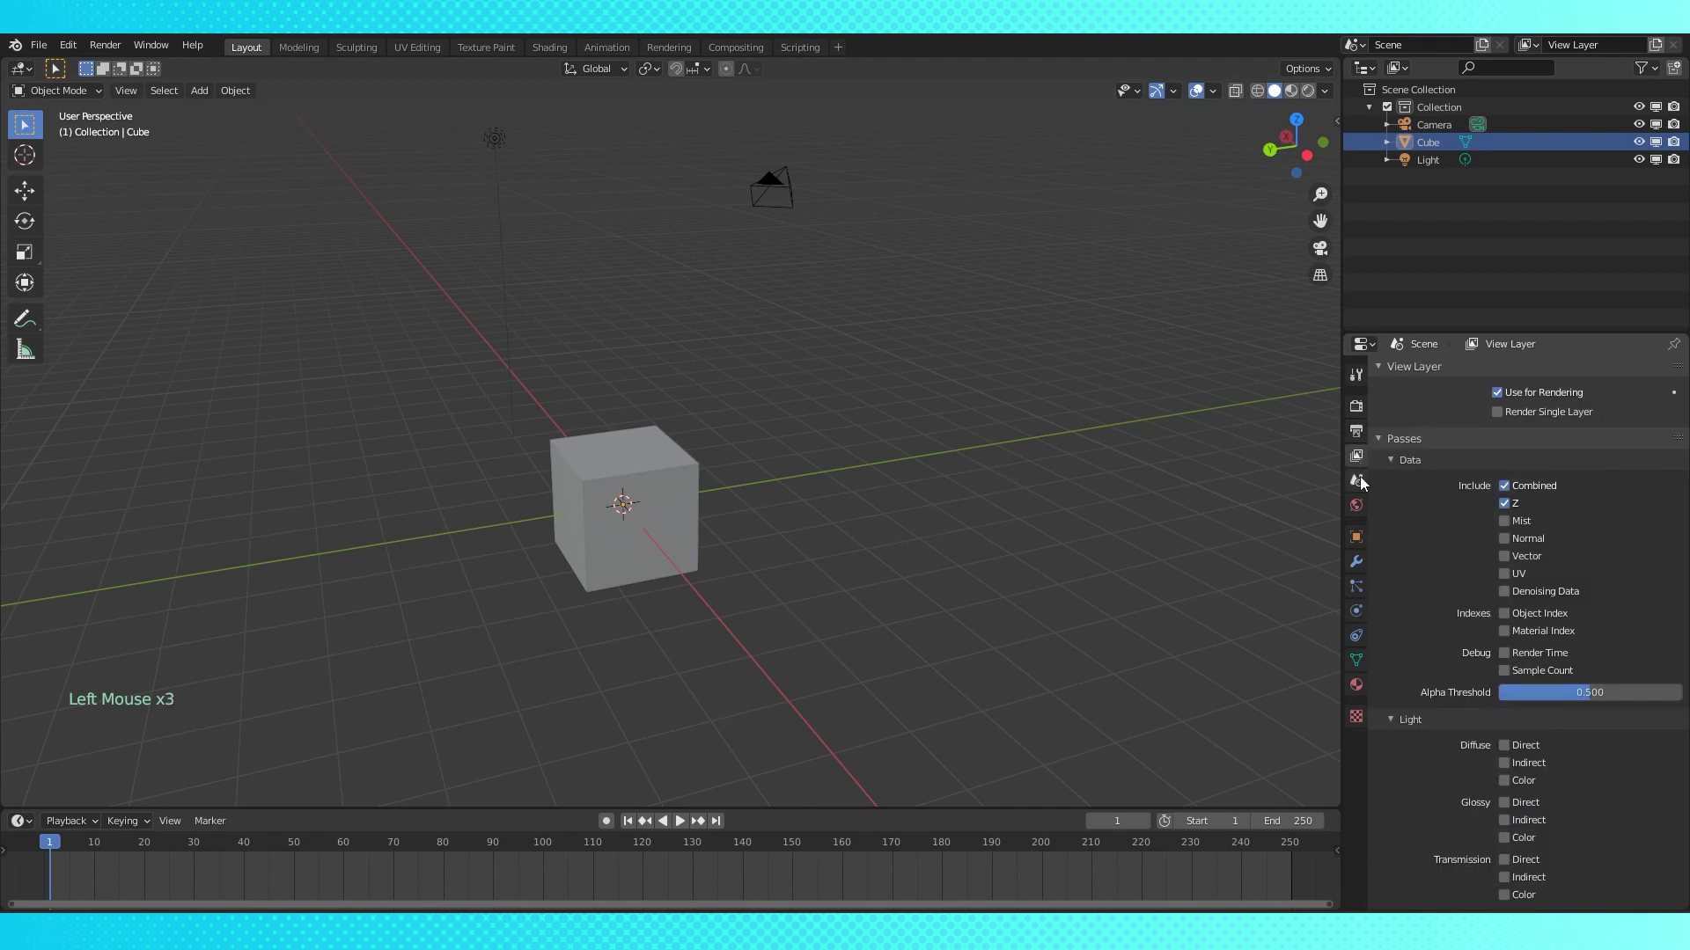
{"action": "left_click", "coordinate": [1356, 480]}
{"action": "left_click", "coordinate": [1355, 505]}
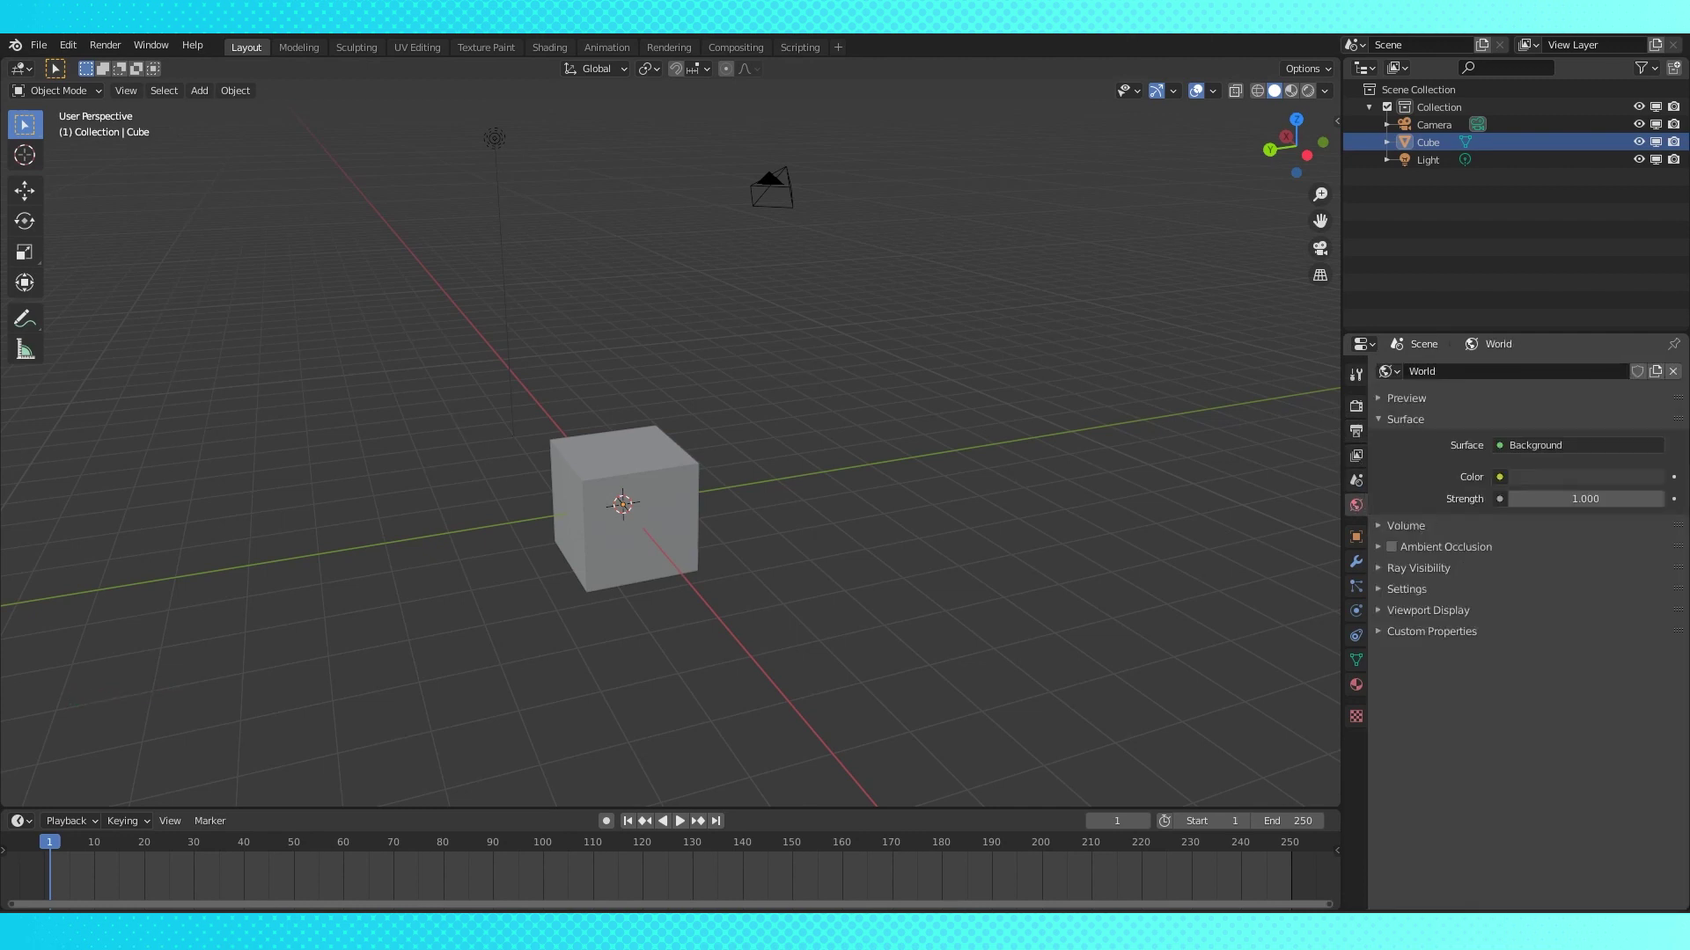
{"action": "left_click", "coordinate": [1355, 537]}
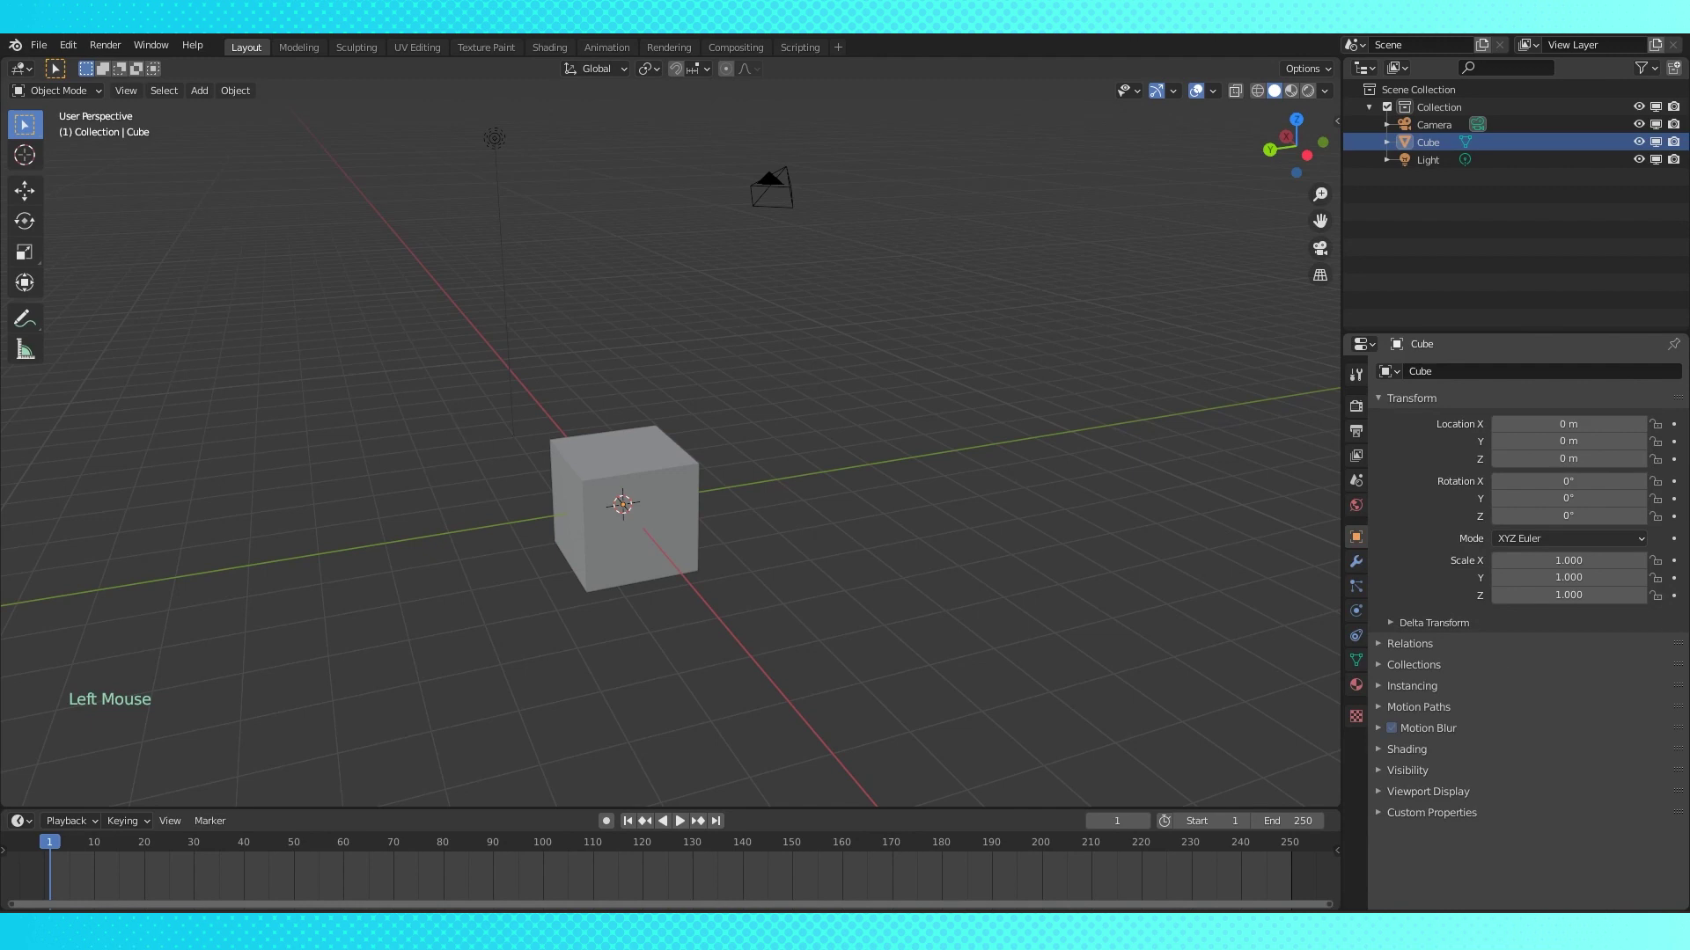
- Open the sidebar with the cube's transform, peek at Relations and Collections, then show Modifiers
{"action": "key", "text": "n"}
{"action": "left_click", "coordinate": [1378, 646]}
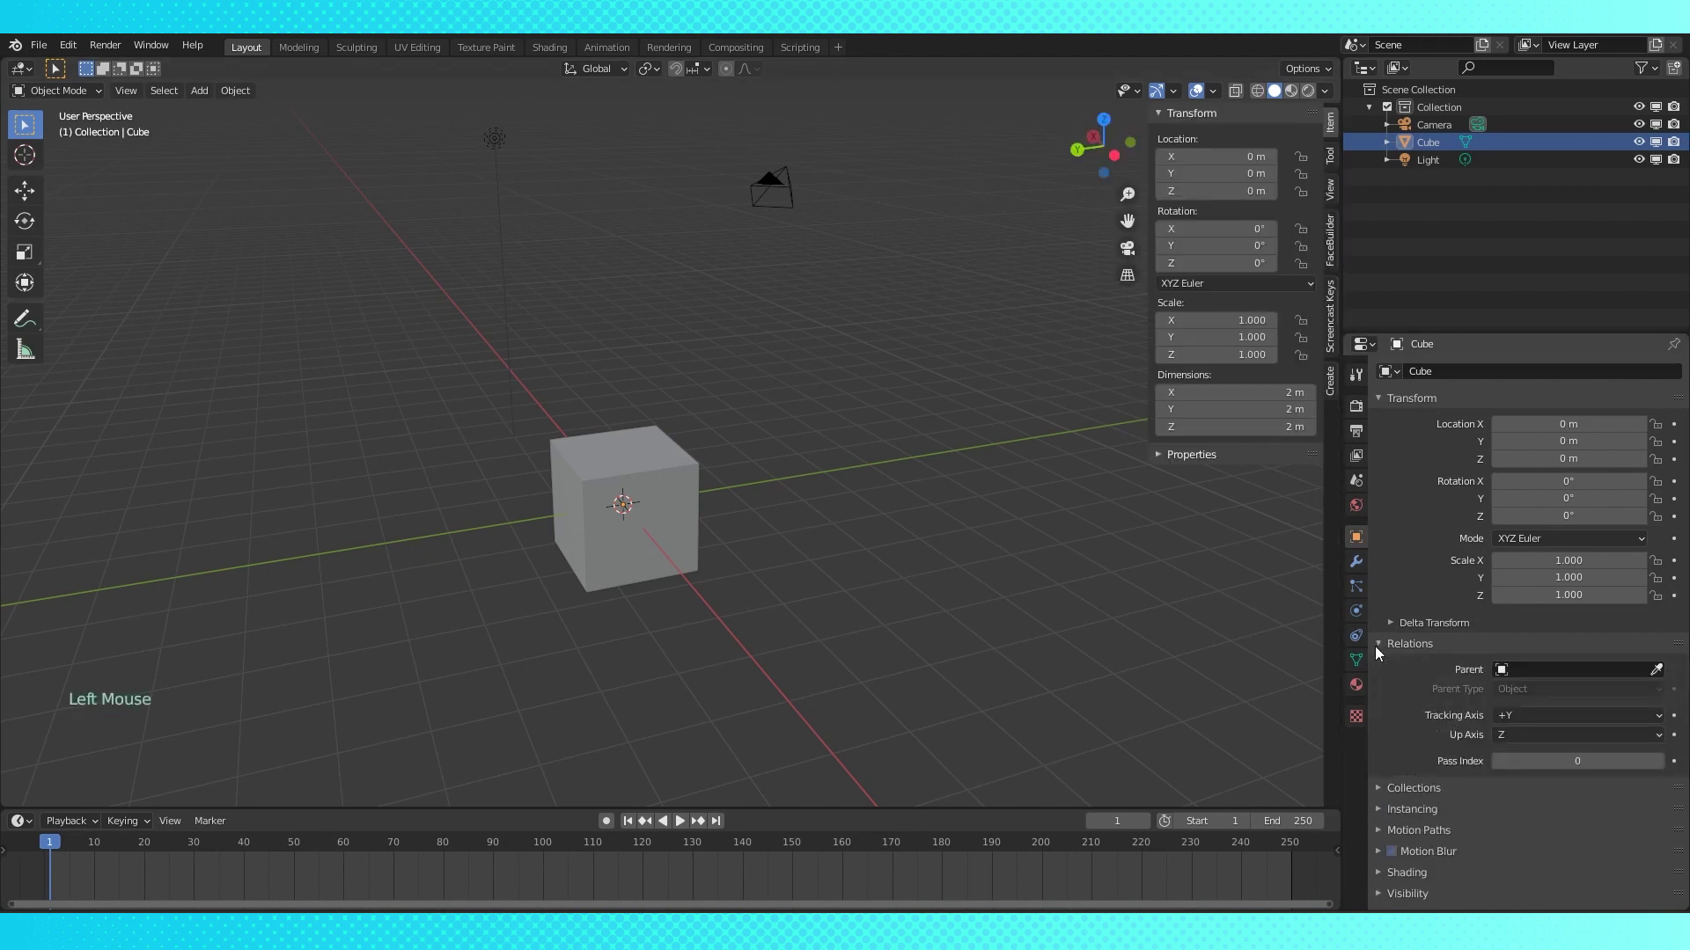
{"action": "left_click", "coordinate": [1374, 646]}
{"action": "left_click", "coordinate": [1376, 662]}
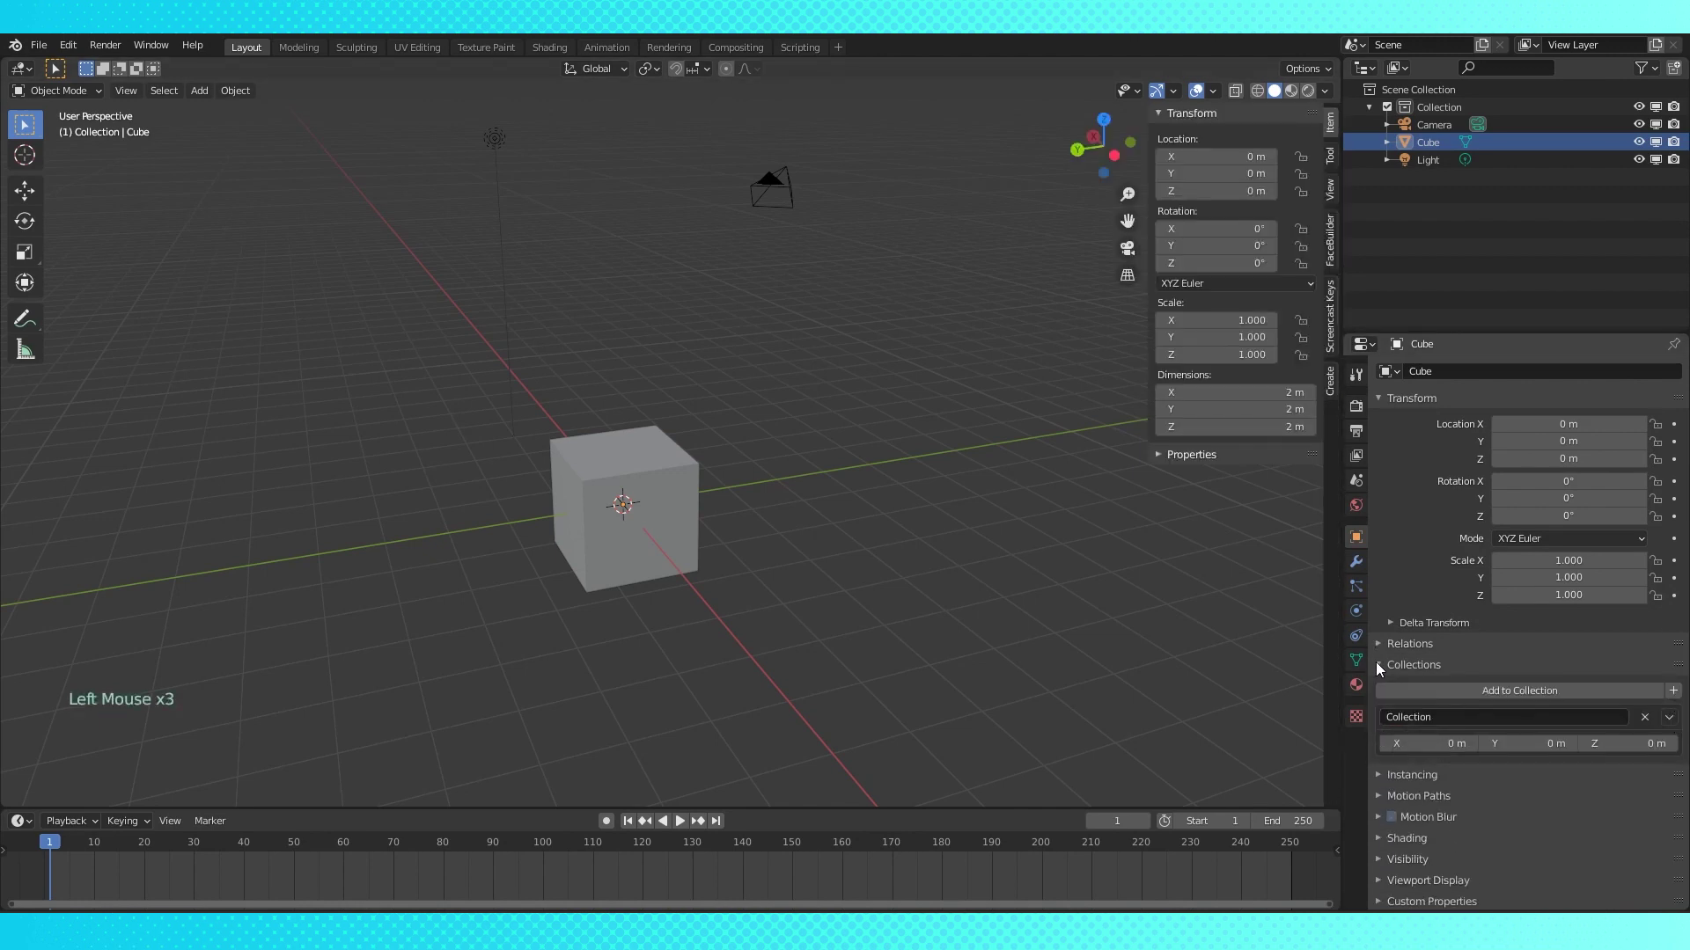
{"action": "left_click", "coordinate": [1377, 662]}
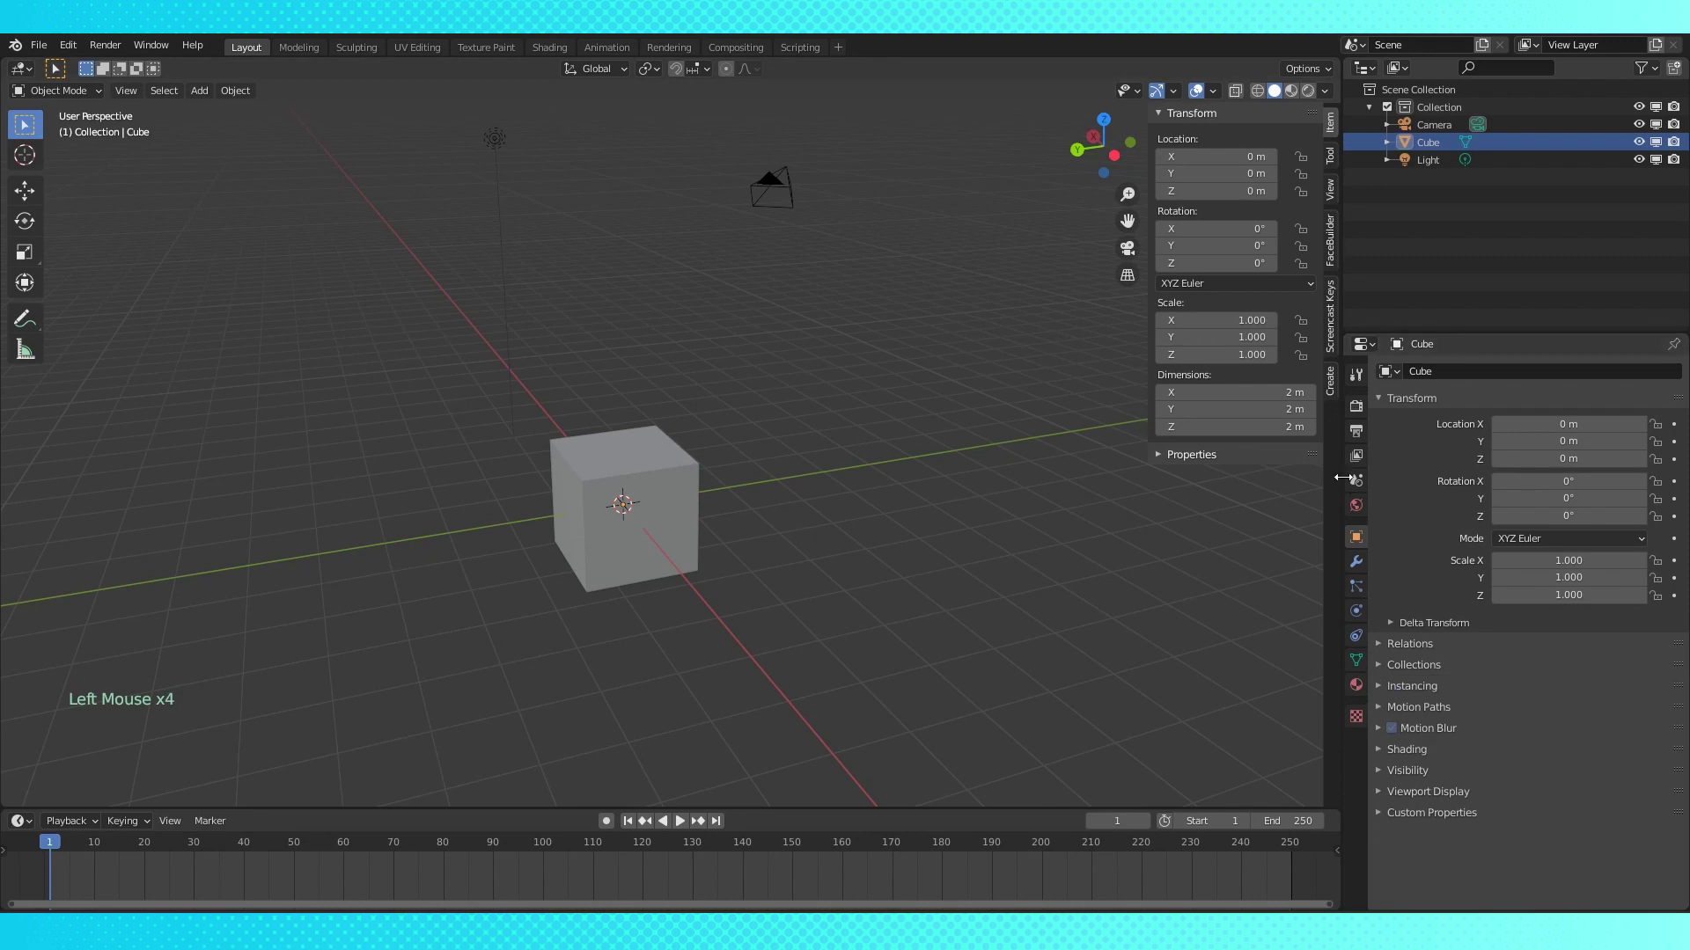
{"action": "left_click", "coordinate": [1355, 560]}
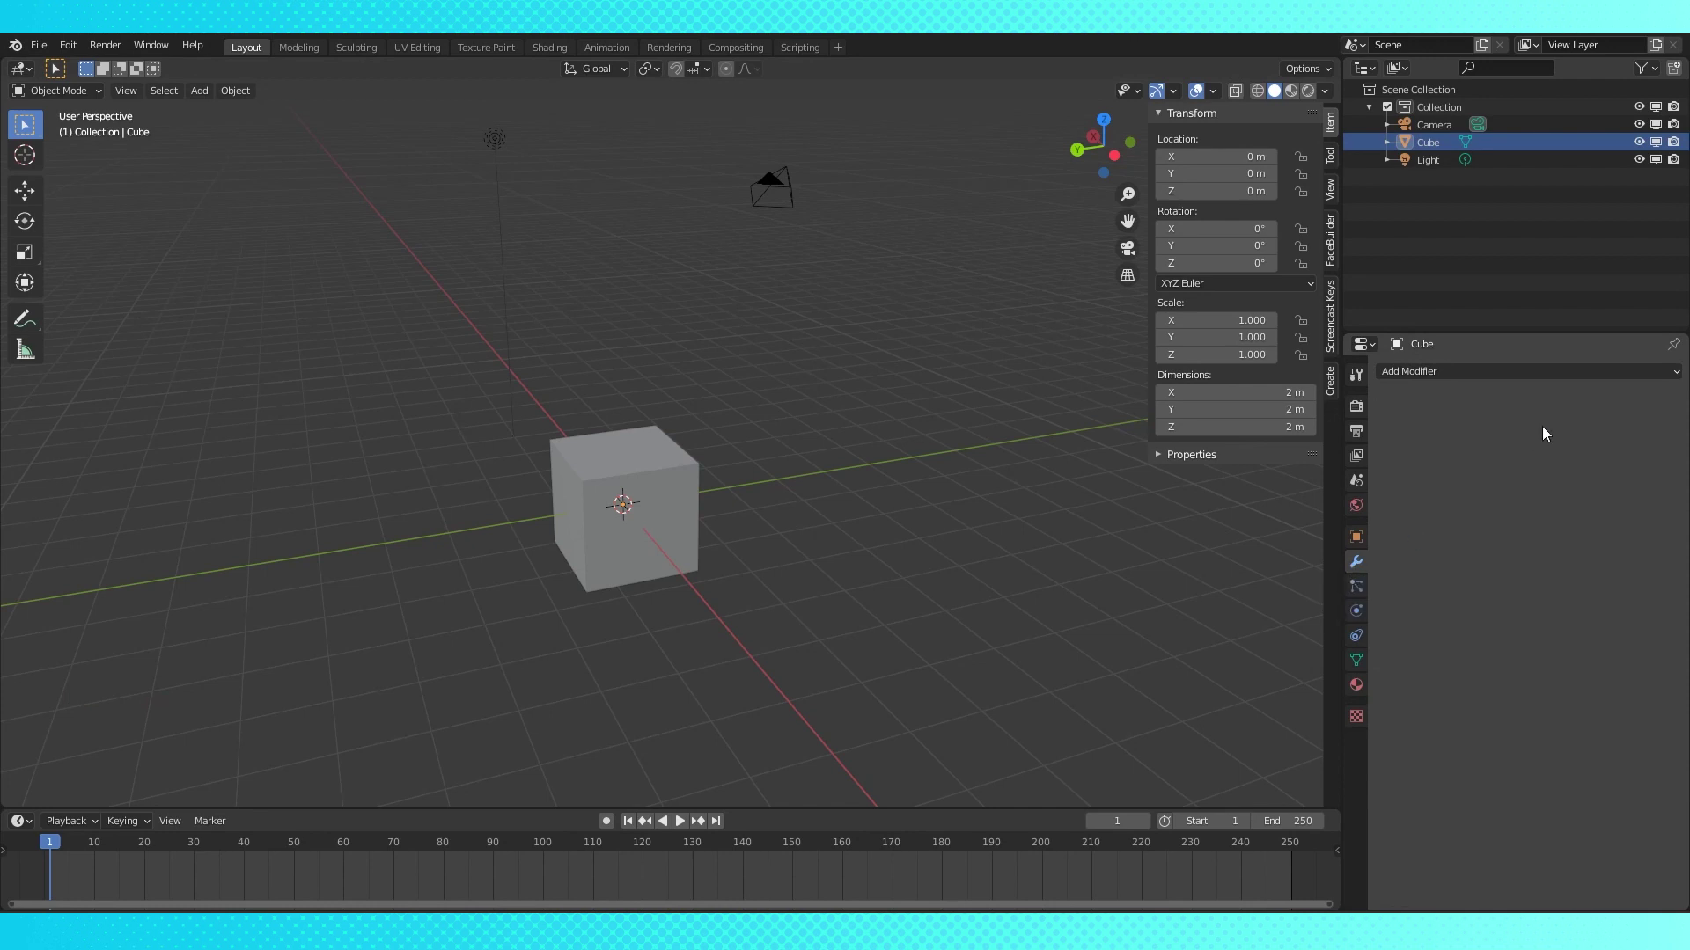
{"action": "left_click", "coordinate": [1601, 370]}
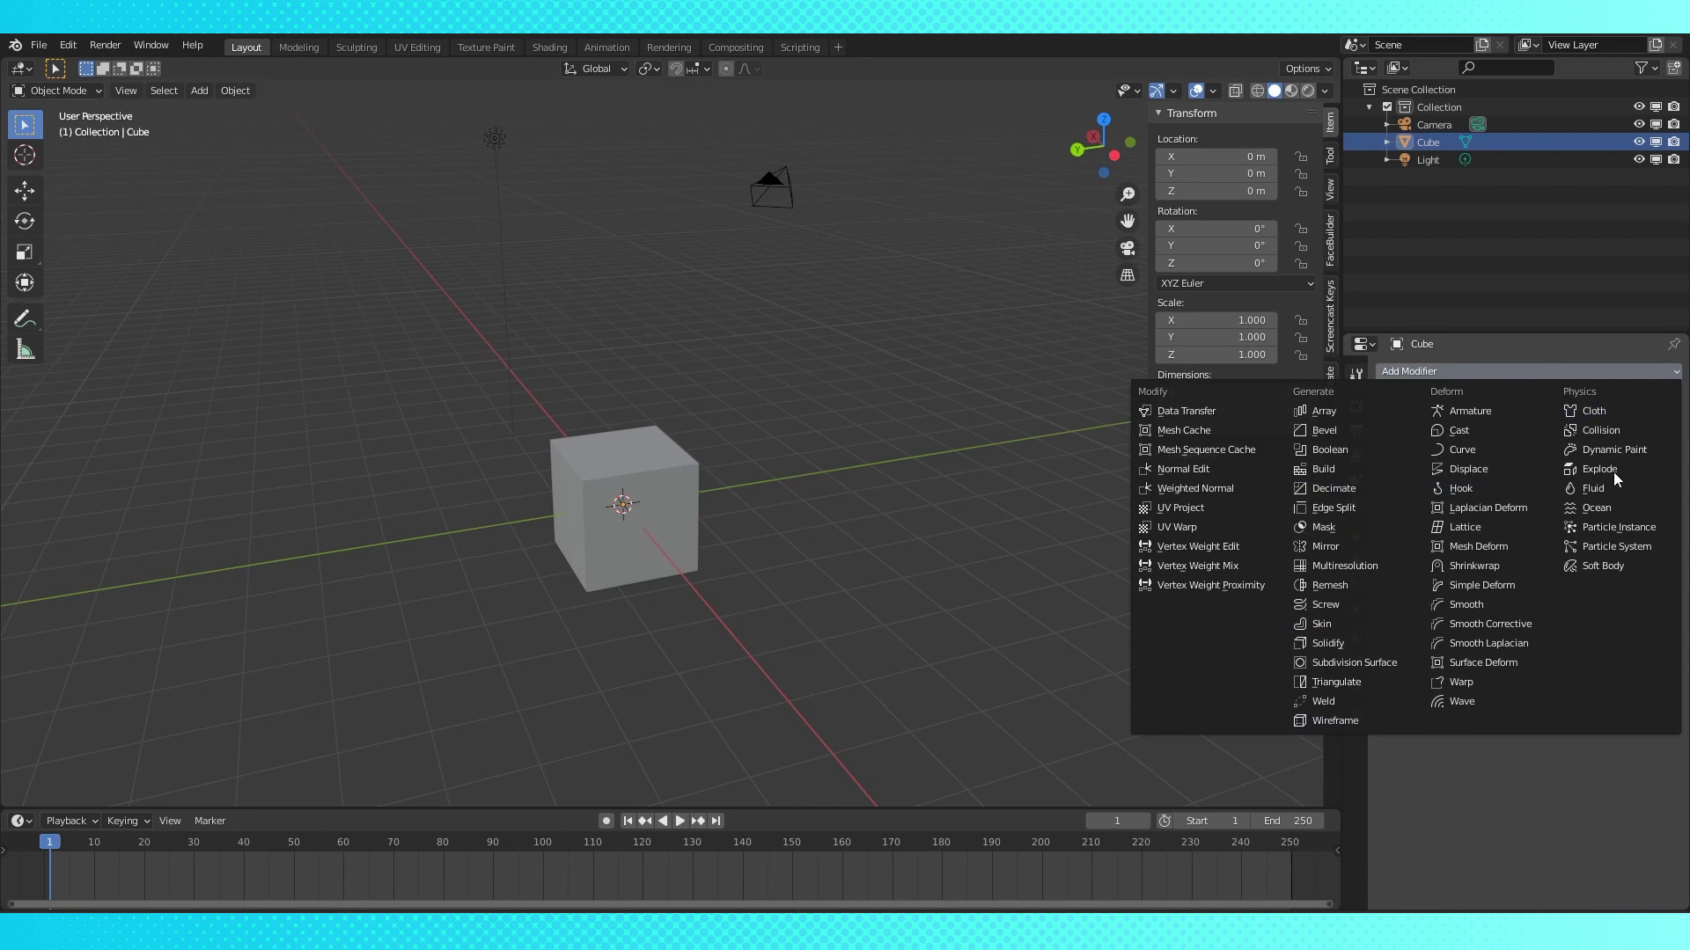
{"action": "left_click", "coordinate": [1614, 799]}
- Add a particle system to the cube, then remove it again
{"action": "left_click", "coordinate": [1362, 588]}
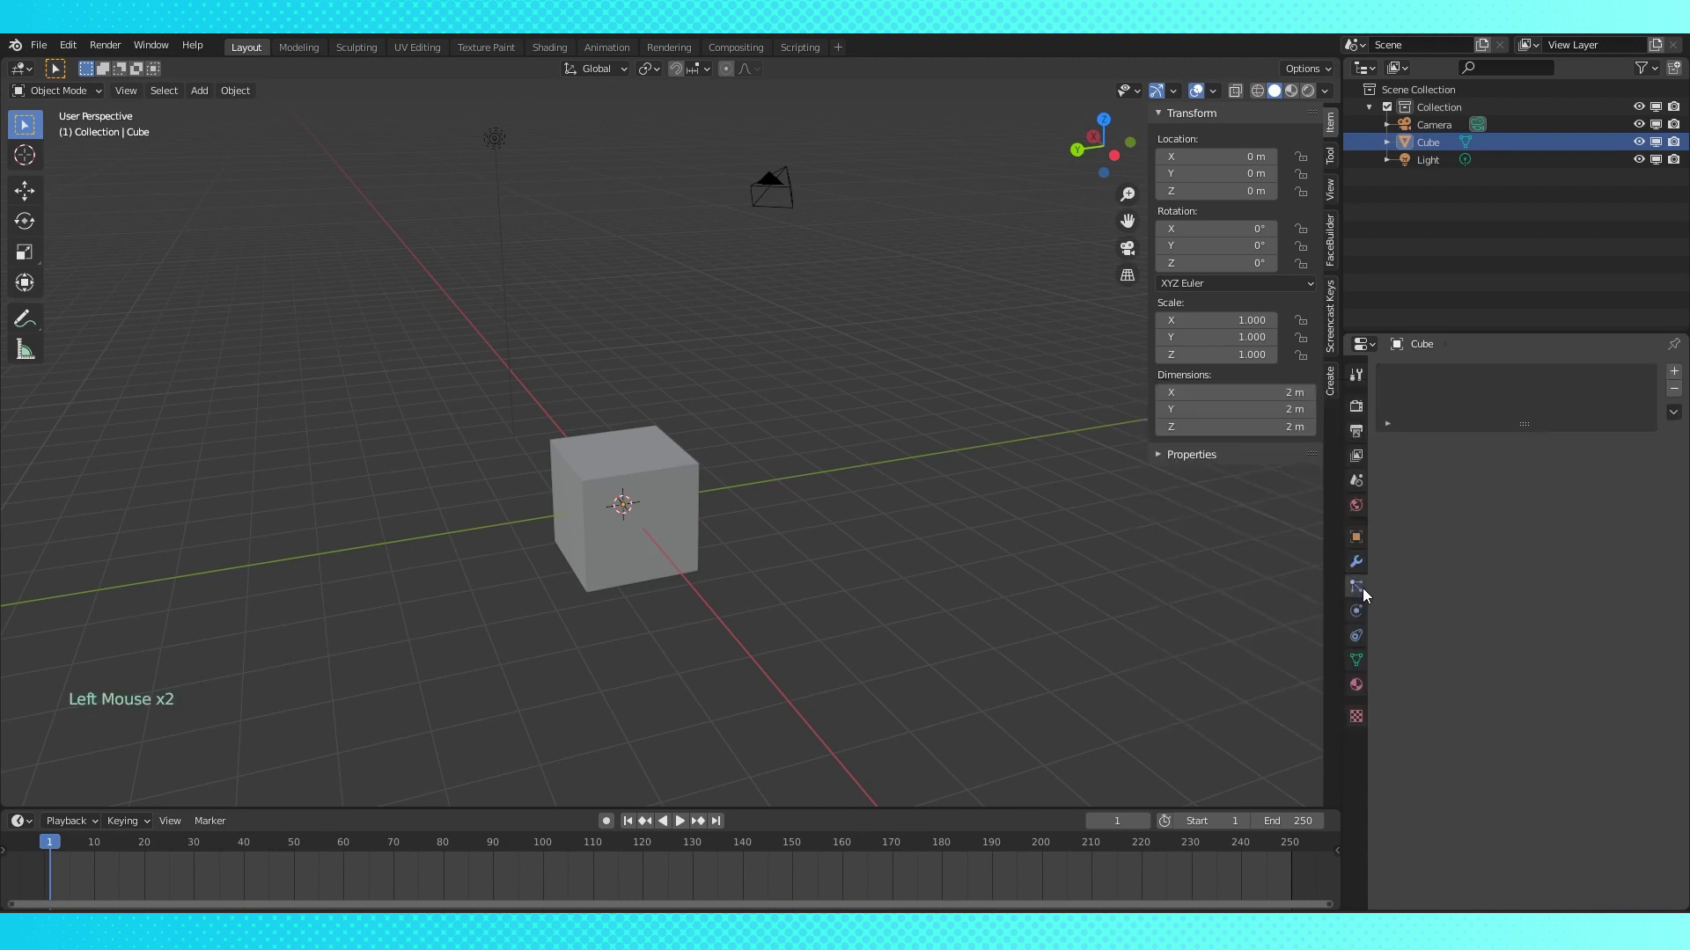
{"action": "left_click", "coordinate": [1674, 371]}
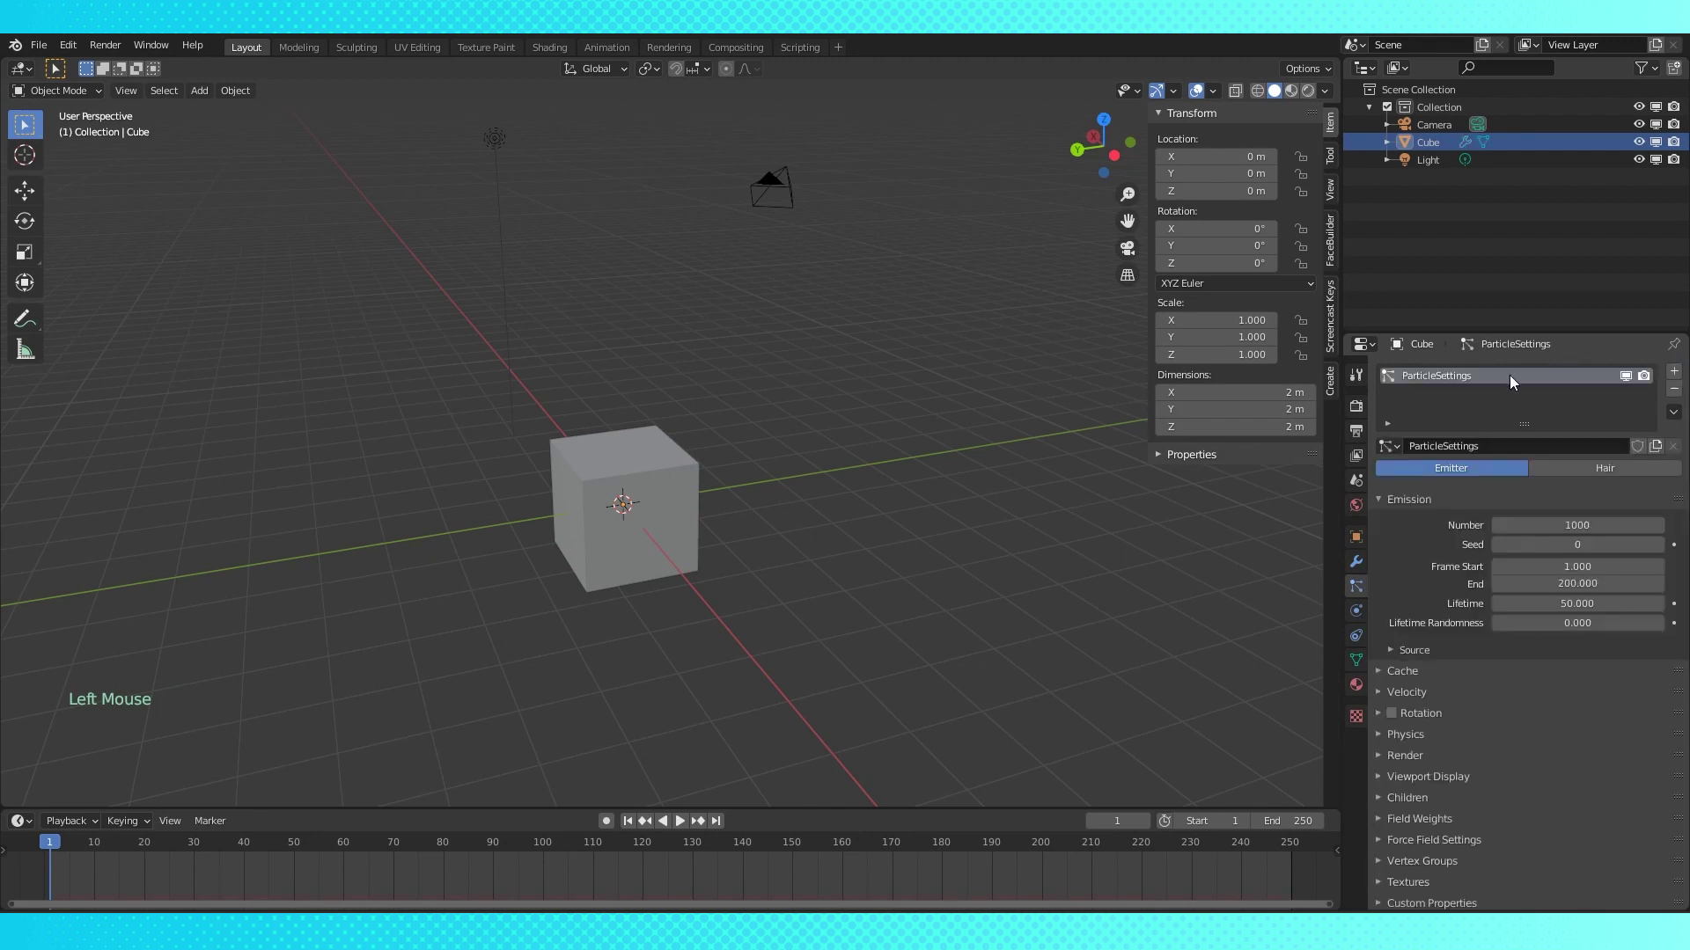
{"action": "scroll", "coordinate": [1449, 757], "scroll_direction": "down", "scroll_amount": 3}
{"action": "scroll", "coordinate": [1448, 747], "scroll_direction": "up", "scroll_amount": 3}
{"action": "left_click", "coordinate": [1675, 390]}
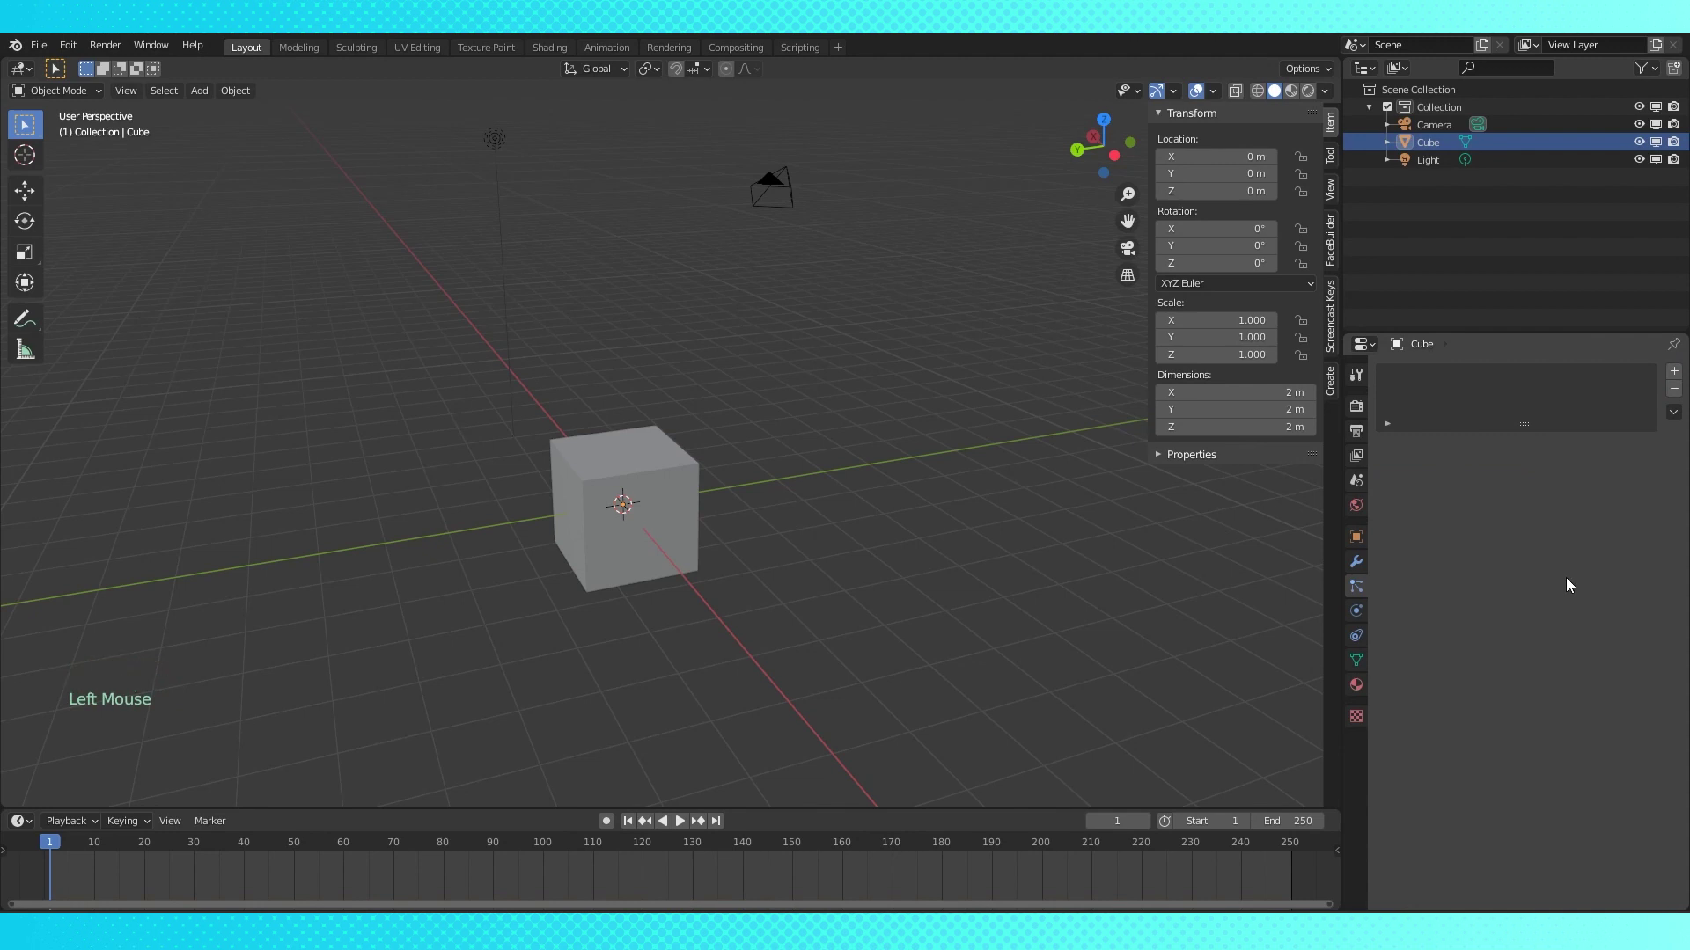
- Look over the Physics and Object Constraints tabs, then show the cube's mesh data settings
{"action": "left_click", "coordinate": [1353, 613]}
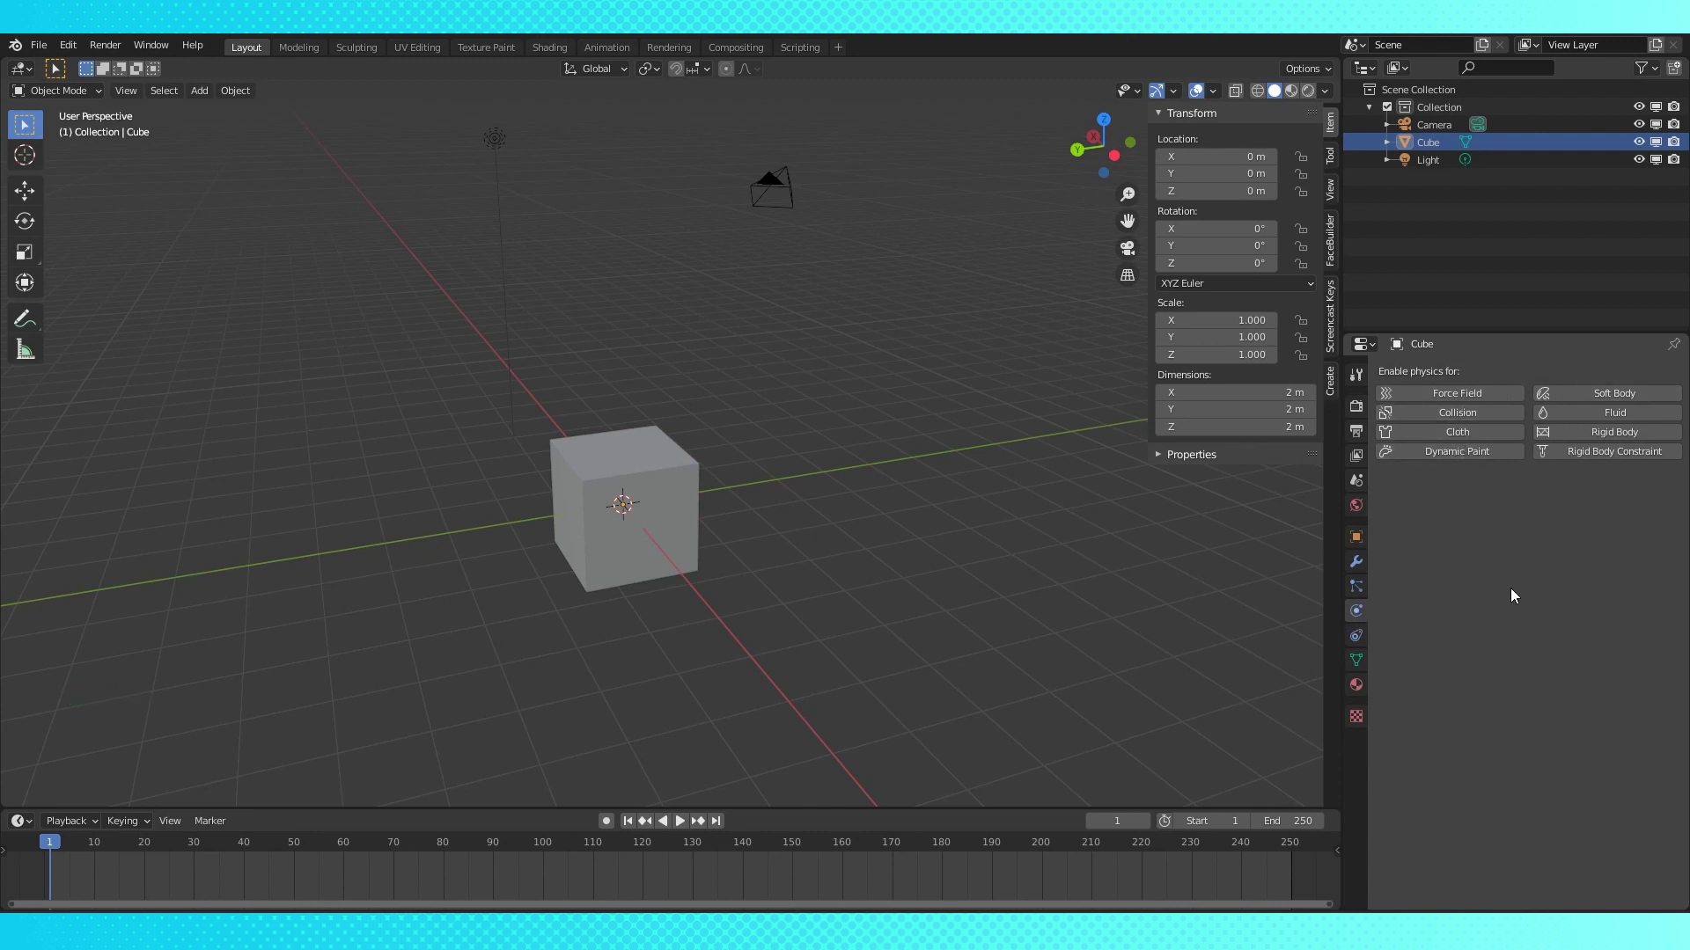
{"action": "left_click", "coordinate": [1353, 635]}
{"action": "left_click", "coordinate": [1607, 370]}
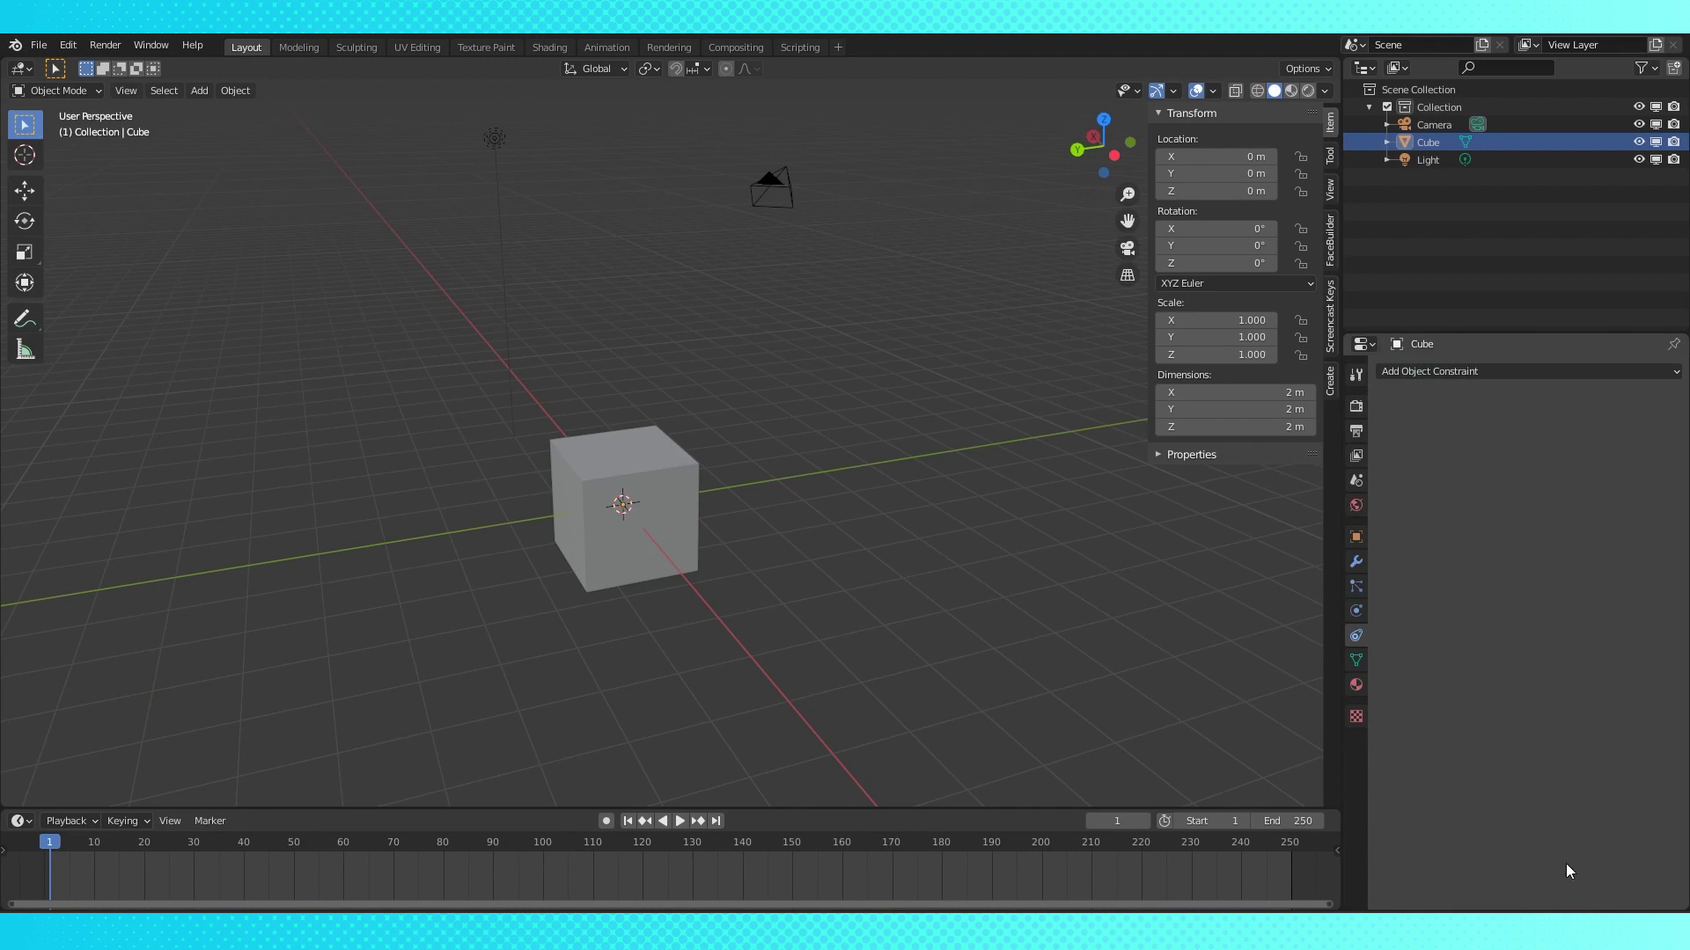
{"action": "left_click", "coordinate": [1358, 658]}
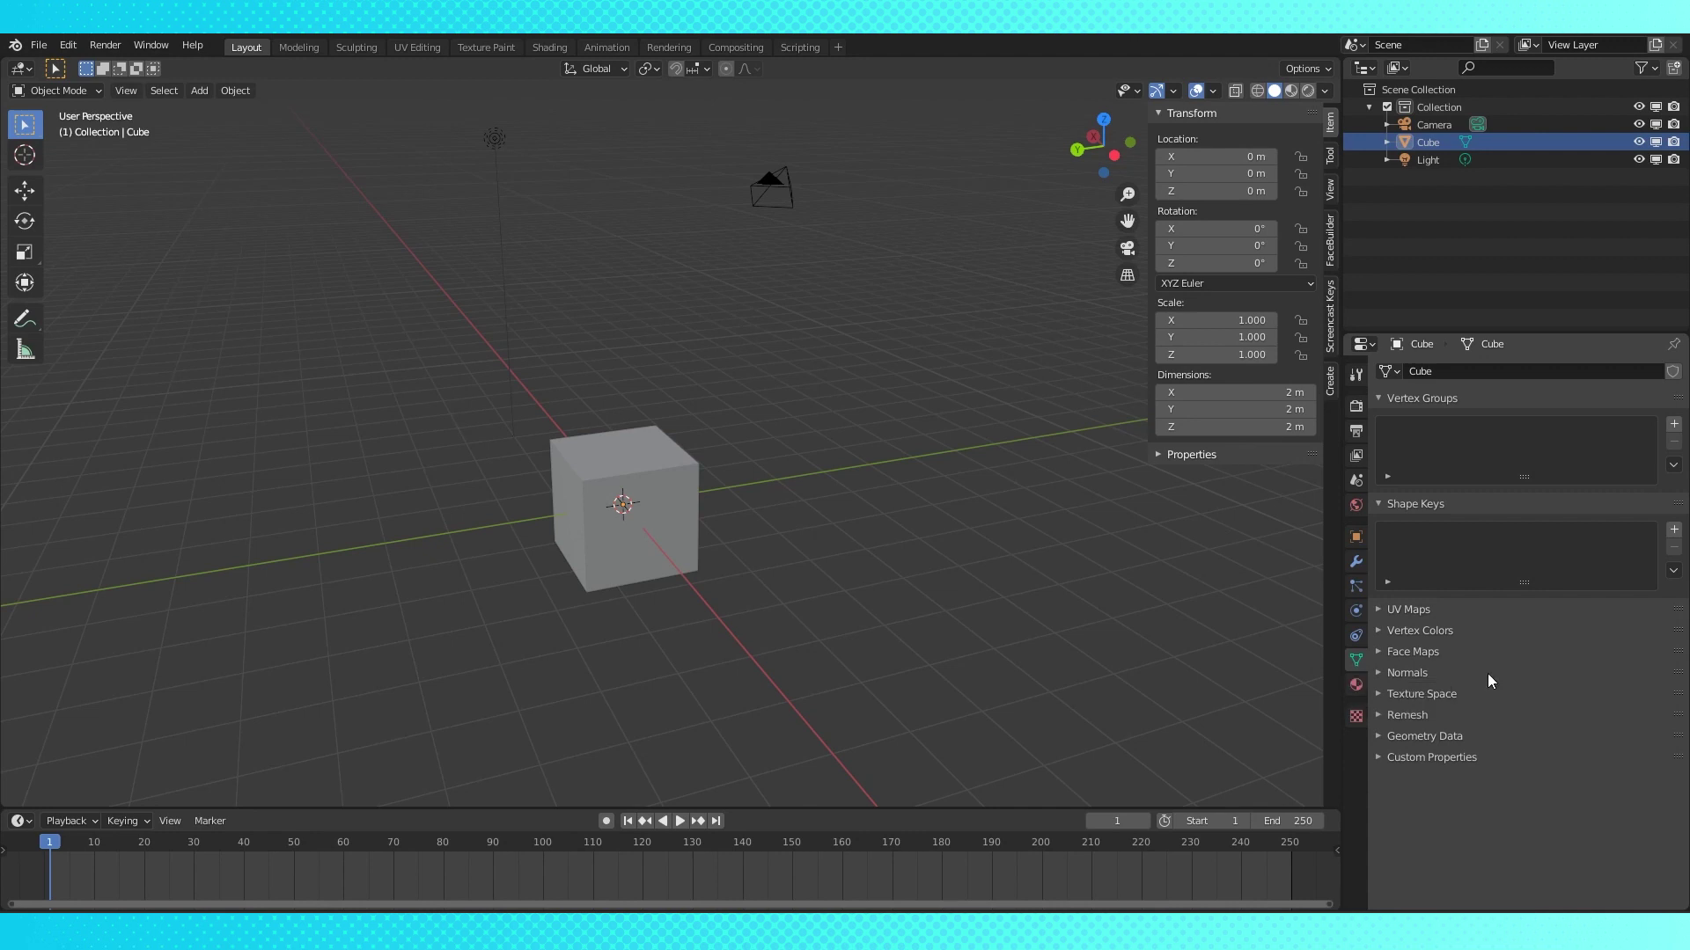
{"action": "left_click", "coordinate": [1380, 694]}
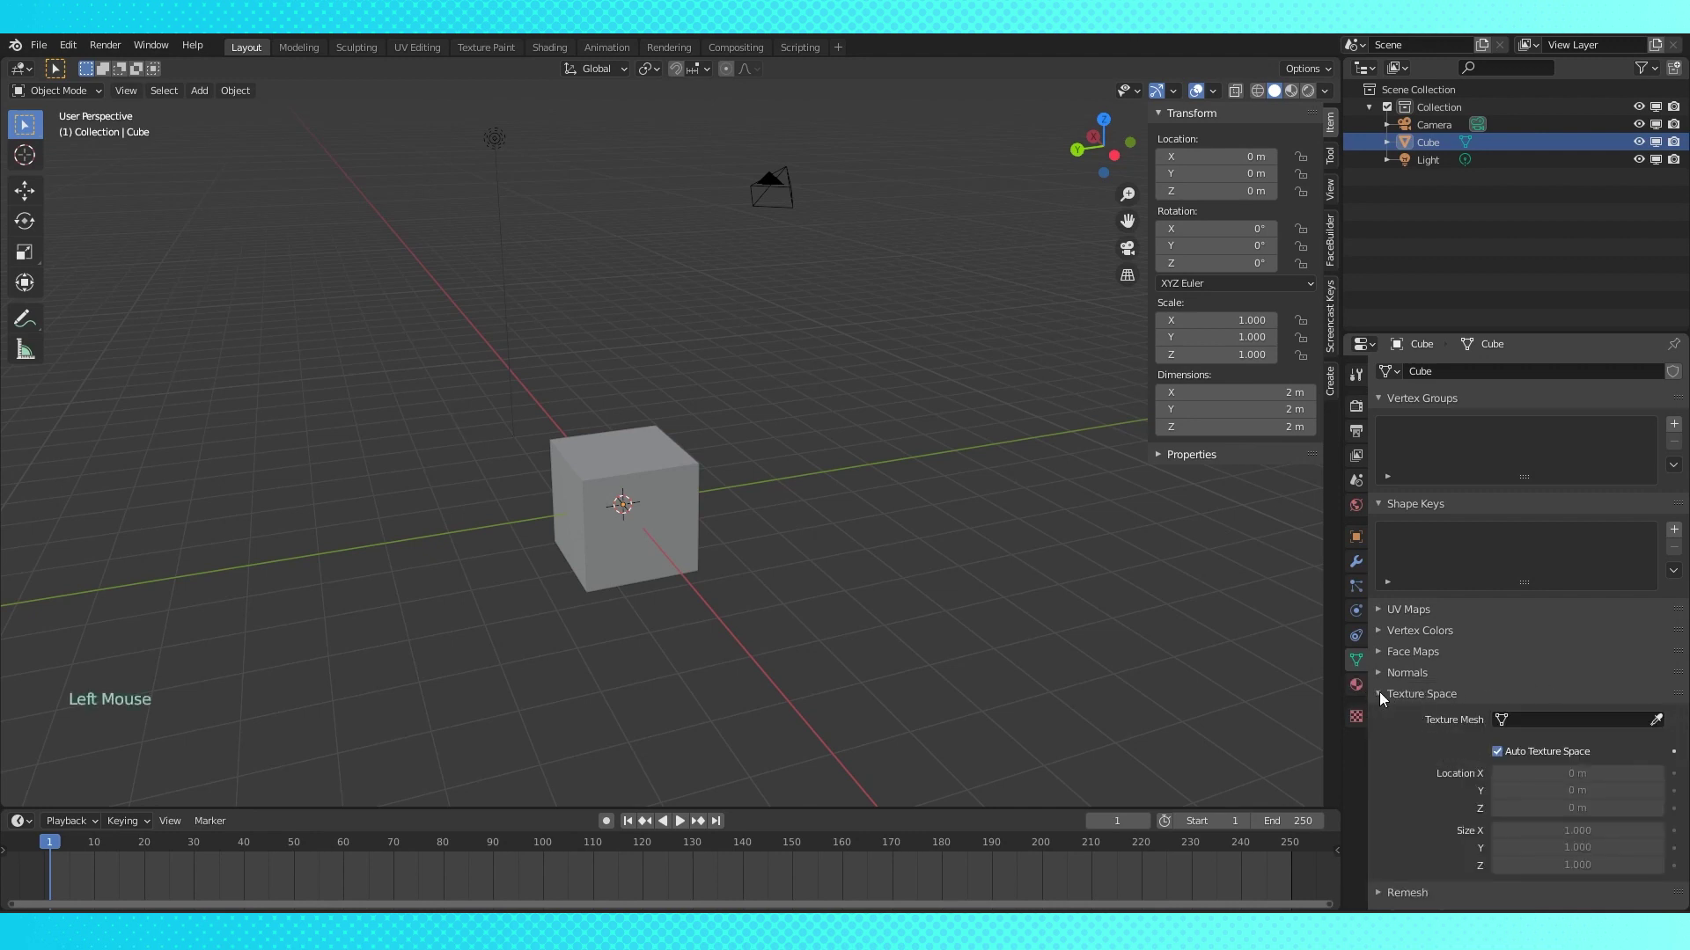
{"action": "left_click", "coordinate": [1379, 693]}
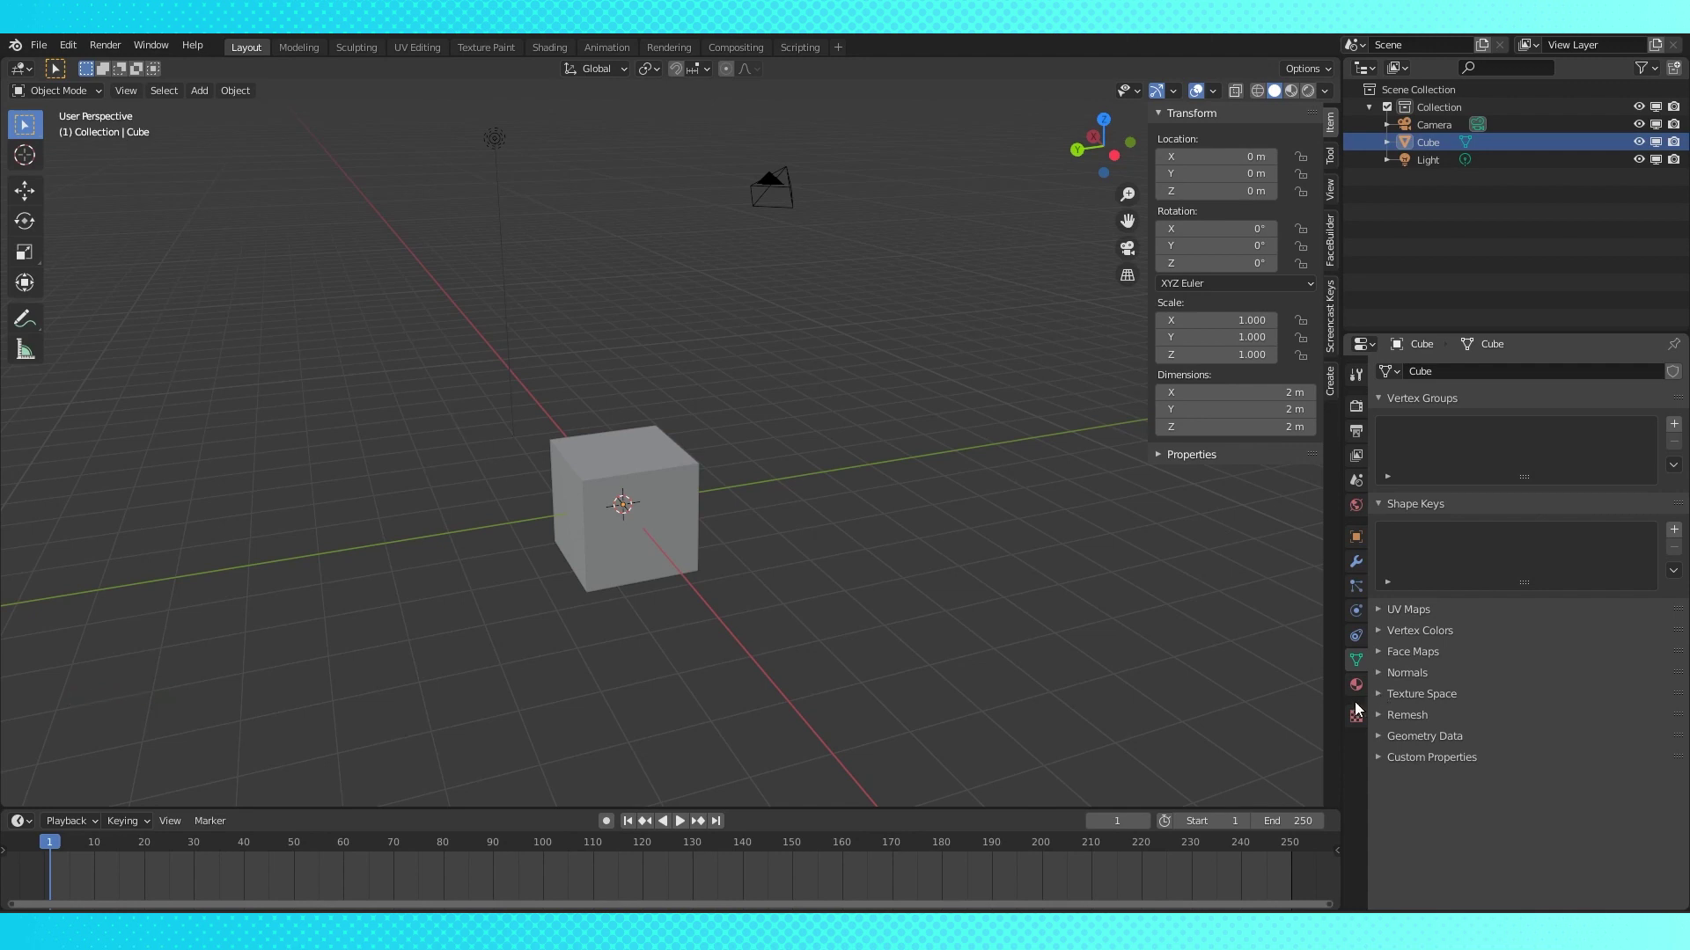
{"action": "left_click", "coordinate": [1355, 686]}
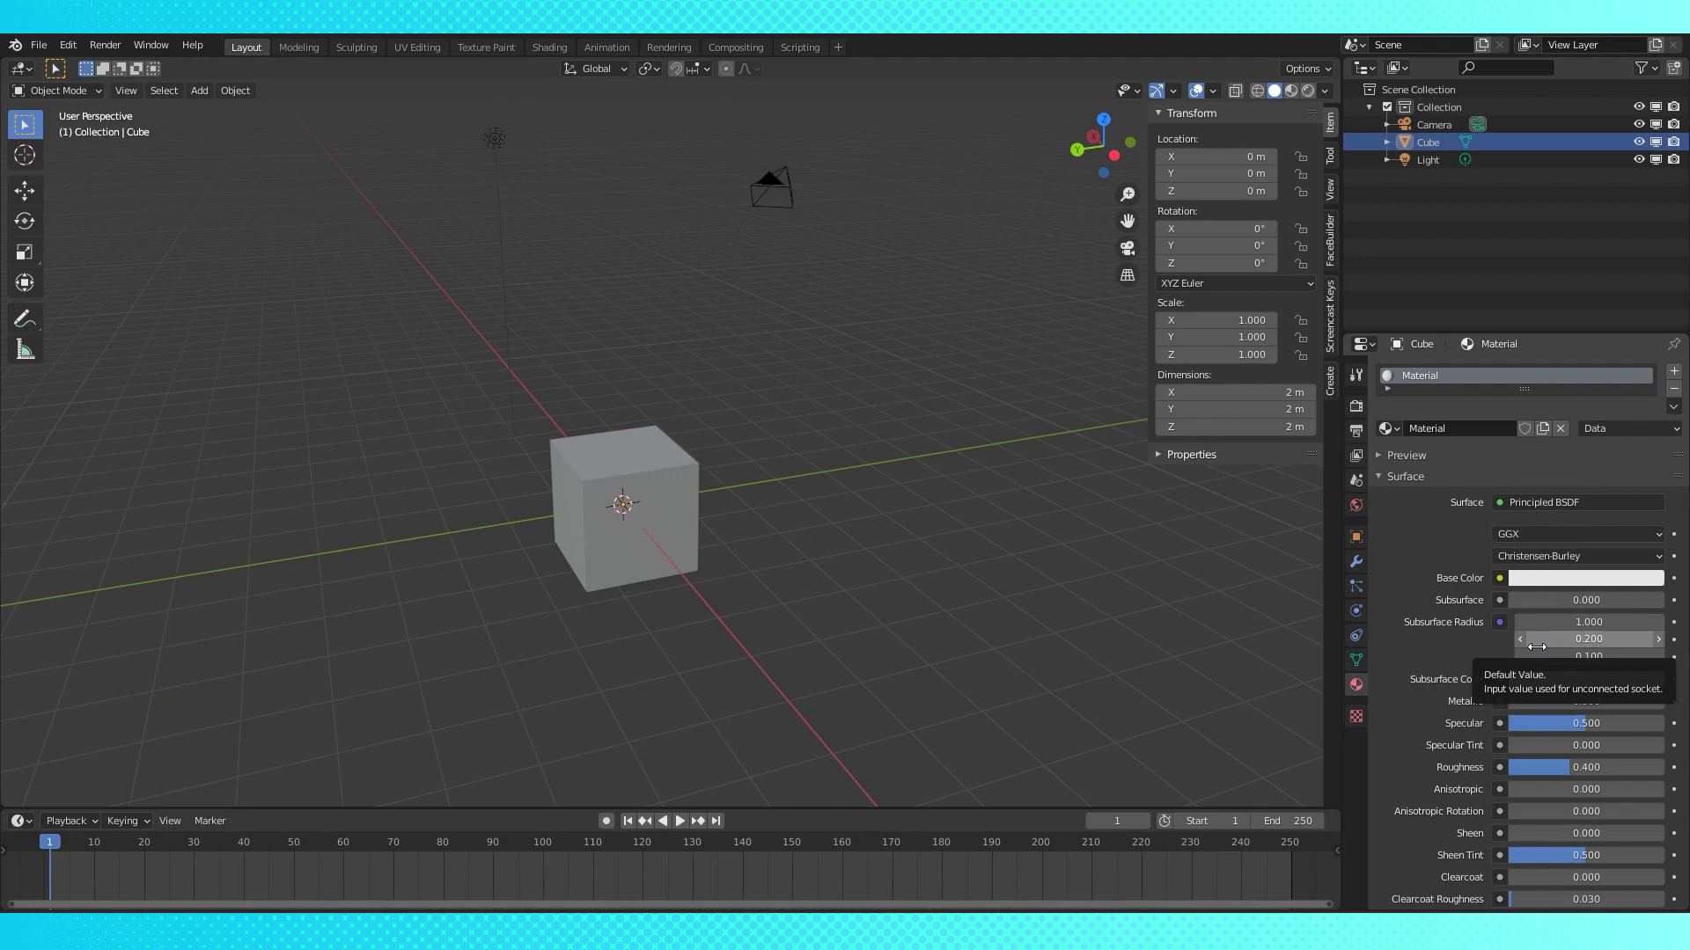
{"action": "scroll", "coordinate": [1419, 644], "scroll_direction": "down", "scroll_amount": 1}
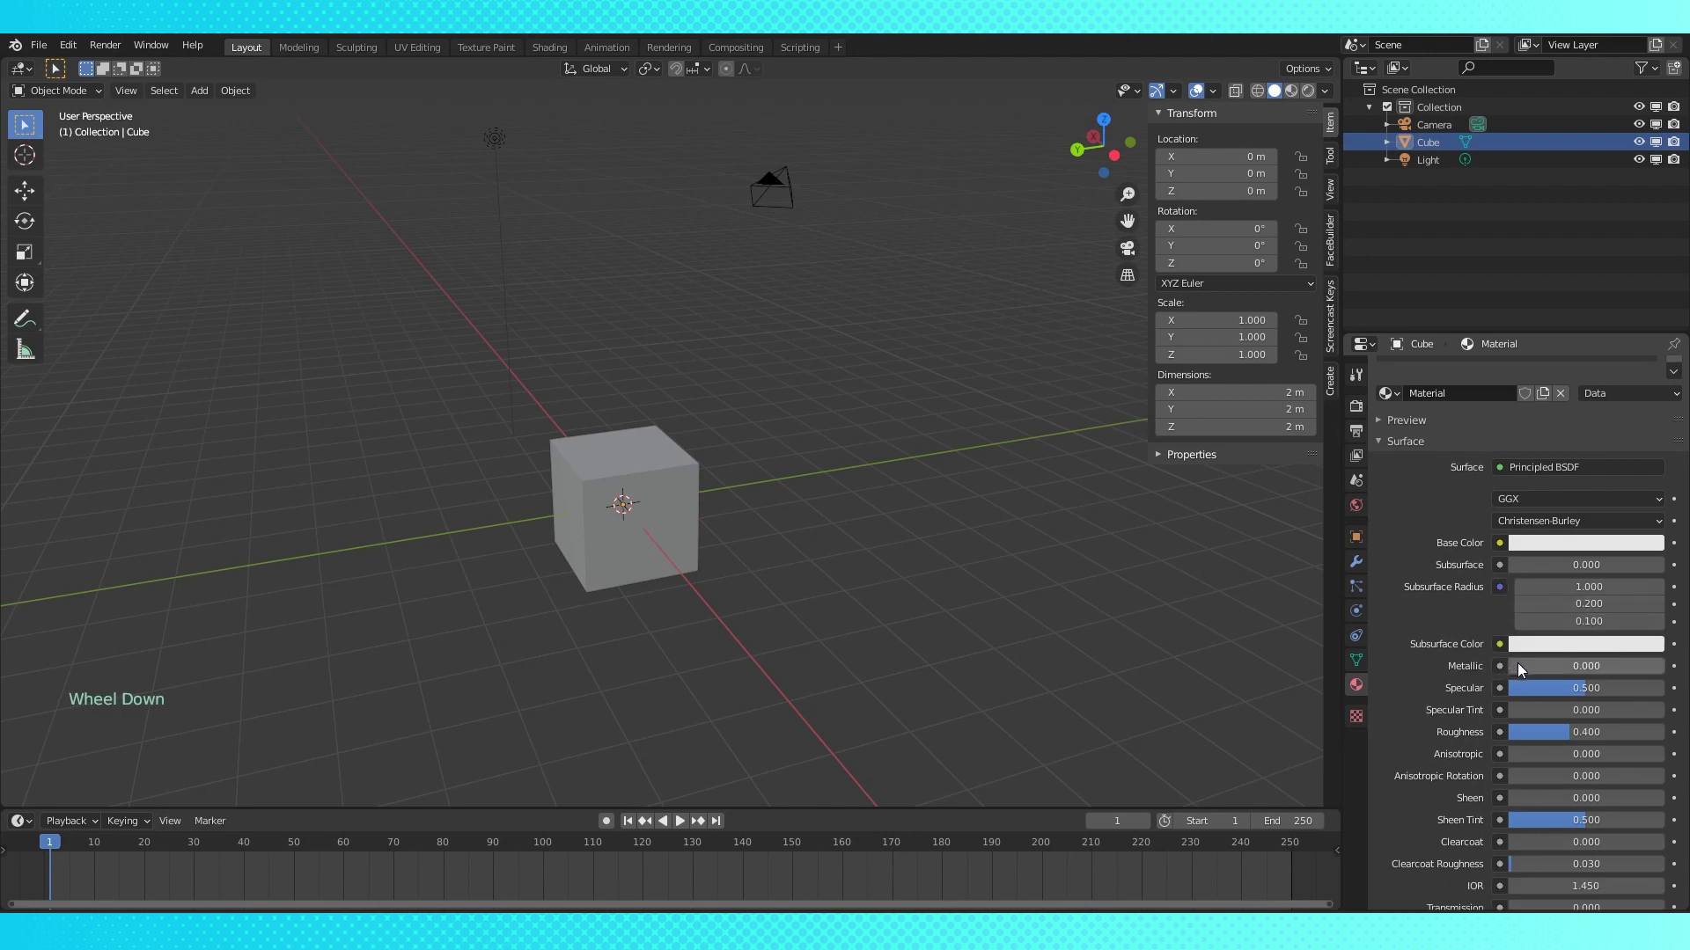
{"action": "mouse_move", "coordinate": [1517, 663]}
{"action": "left_mouse_down"}
{"action": "mouse_move", "coordinate": [1584, 664]}
{"action": "mouse_move", "coordinate": [1508, 665]}
{"action": "left_mouse_up"}
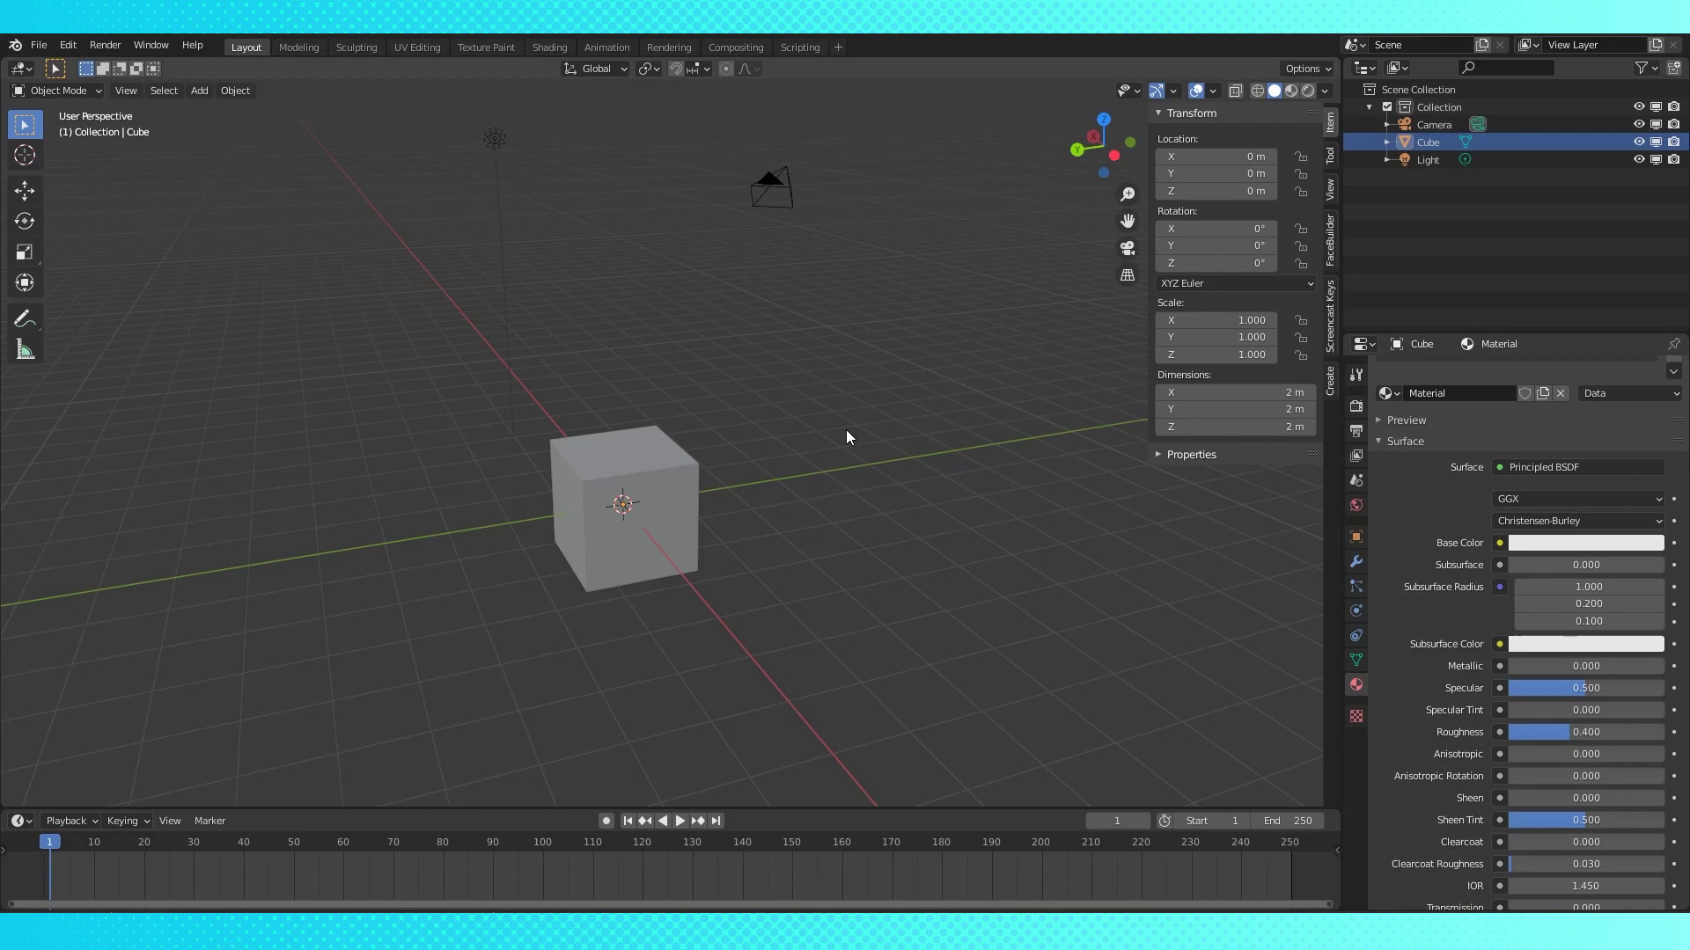
{"action": "key", "text": "KP_5"}
- Toggle orthographic view with Numpad 5, orbit to a raised front angle, and zoom out
{"action": "key", "text": "KP_5"}
{"action": "key", "text": "KP_5"}
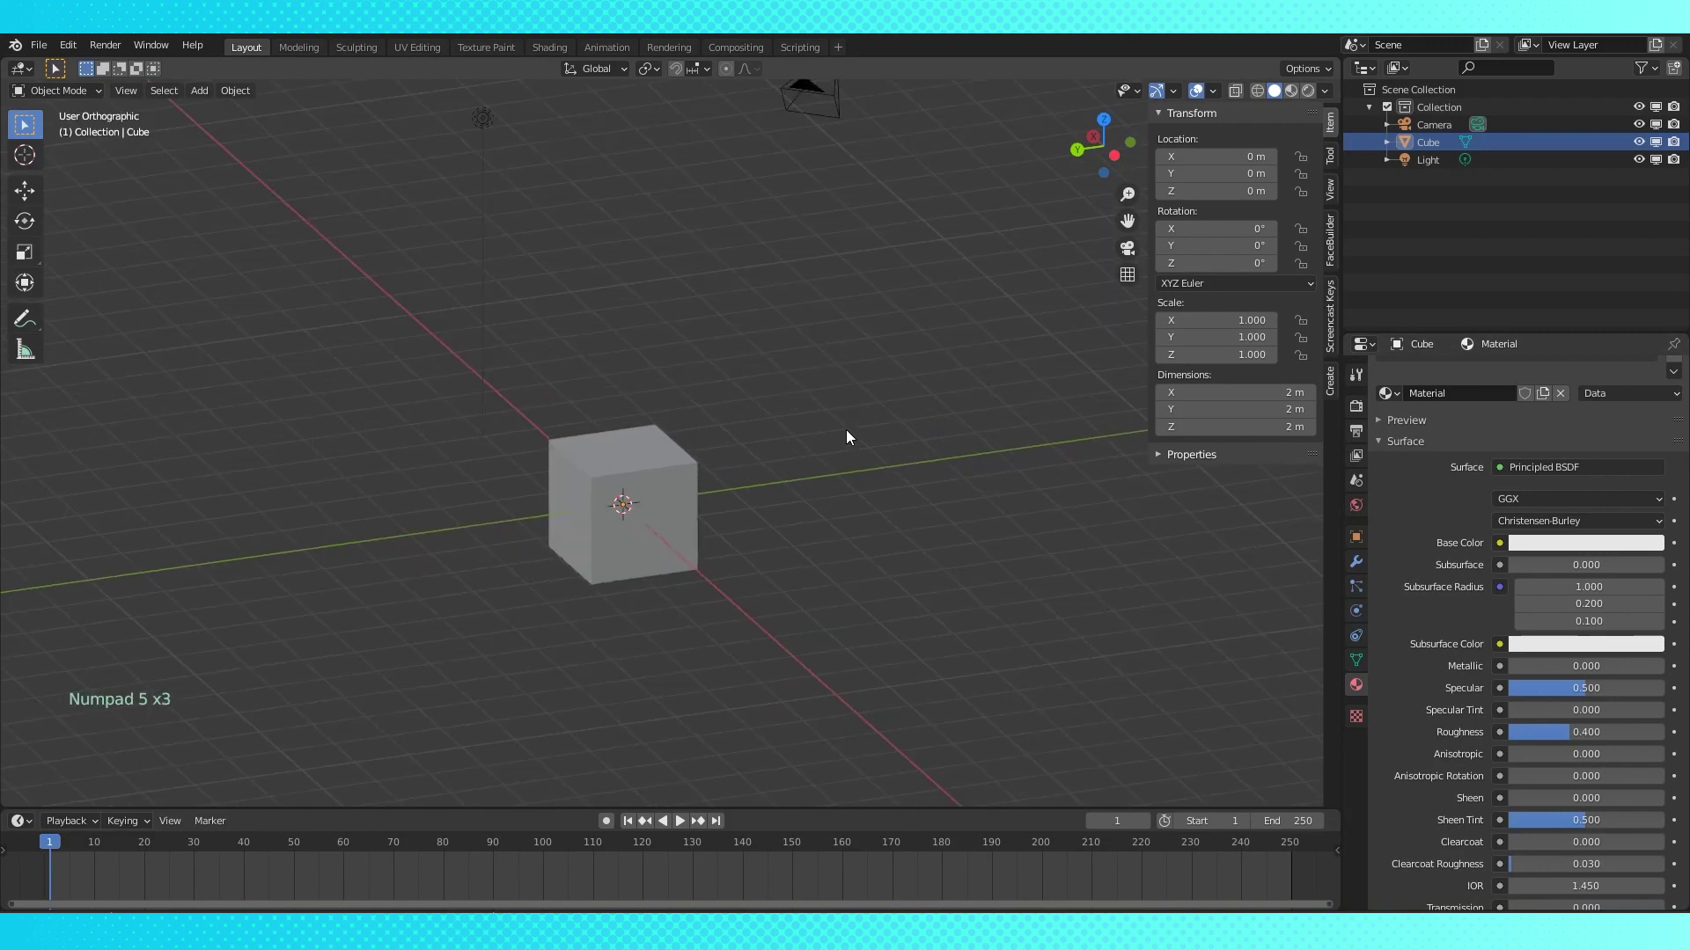
{"action": "key", "text": "KP_5"}
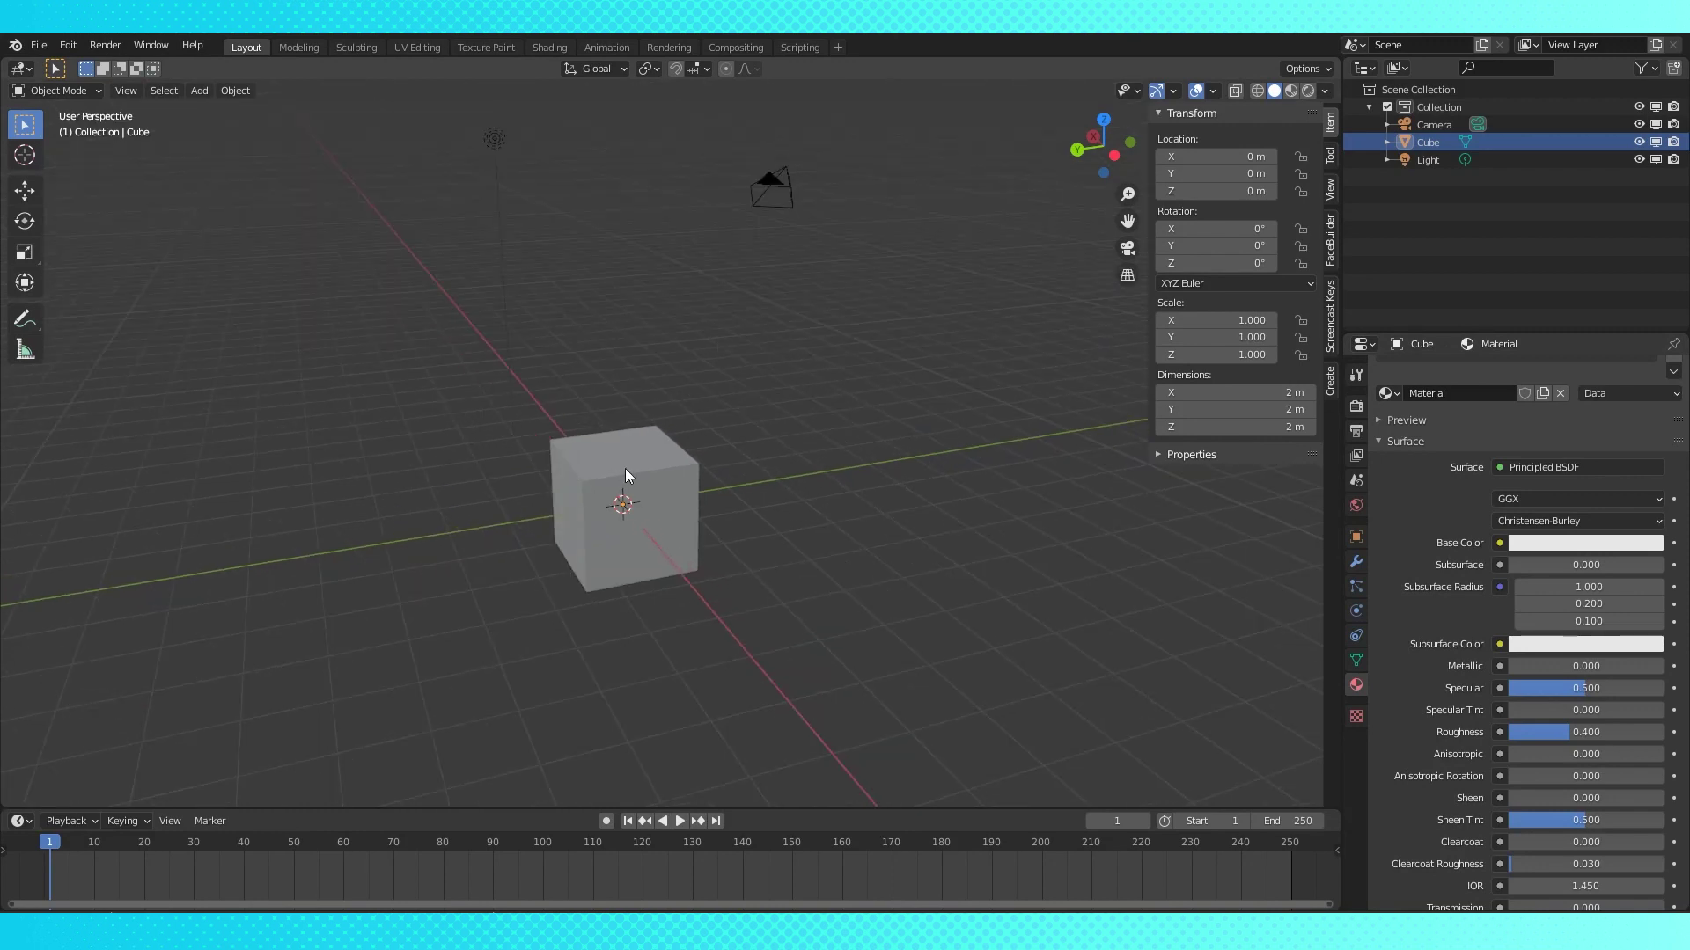
{"action": "middle_click_drag", "start_coordinate": [625, 468], "coordinate": [512, 553]}
{"action": "scroll", "coordinate": [737, 477], "scroll_direction": "up", "scroll_amount": 2}
{"action": "scroll", "coordinate": [739, 475], "scroll_direction": "up", "scroll_amount": 3}
{"action": "scroll", "coordinate": [784, 457], "scroll_direction": "down", "scroll_amount": 3}
{"action": "key", "text": "KP_5"}
{"action": "scroll", "coordinate": [493, 510], "scroll_direction": "down", "scroll_amount": 2}
{"action": "scroll", "coordinate": [512, 556], "scroll_direction": "down", "scroll_amount": 1}
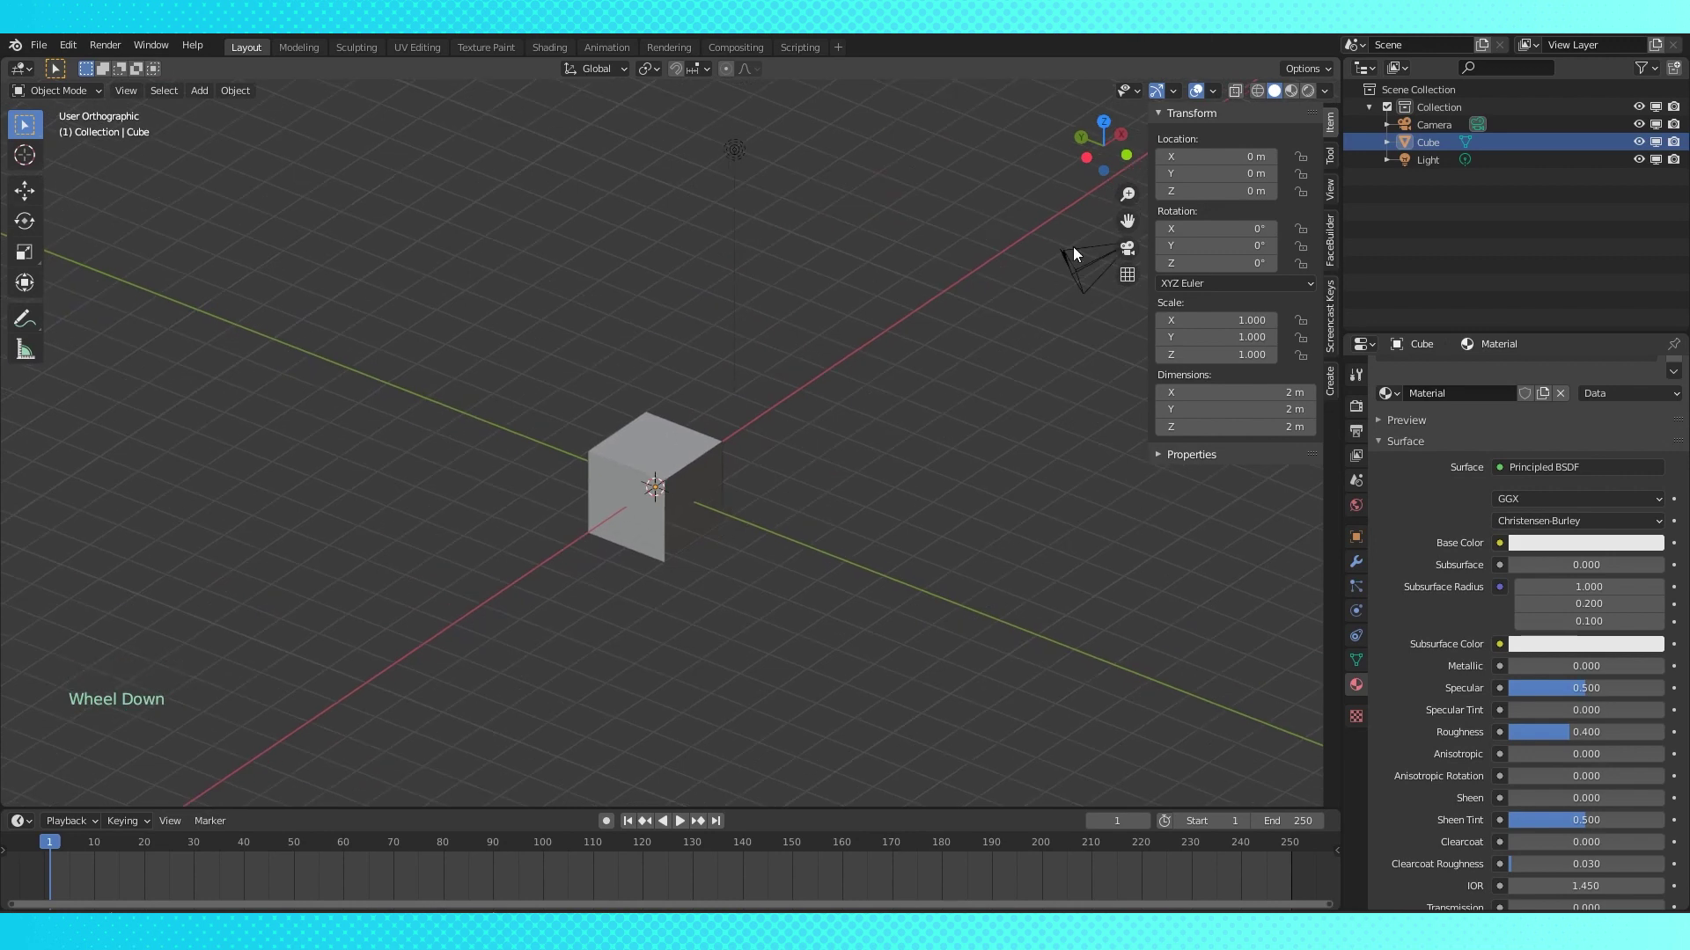
{"action": "key", "text": "KP_5"}
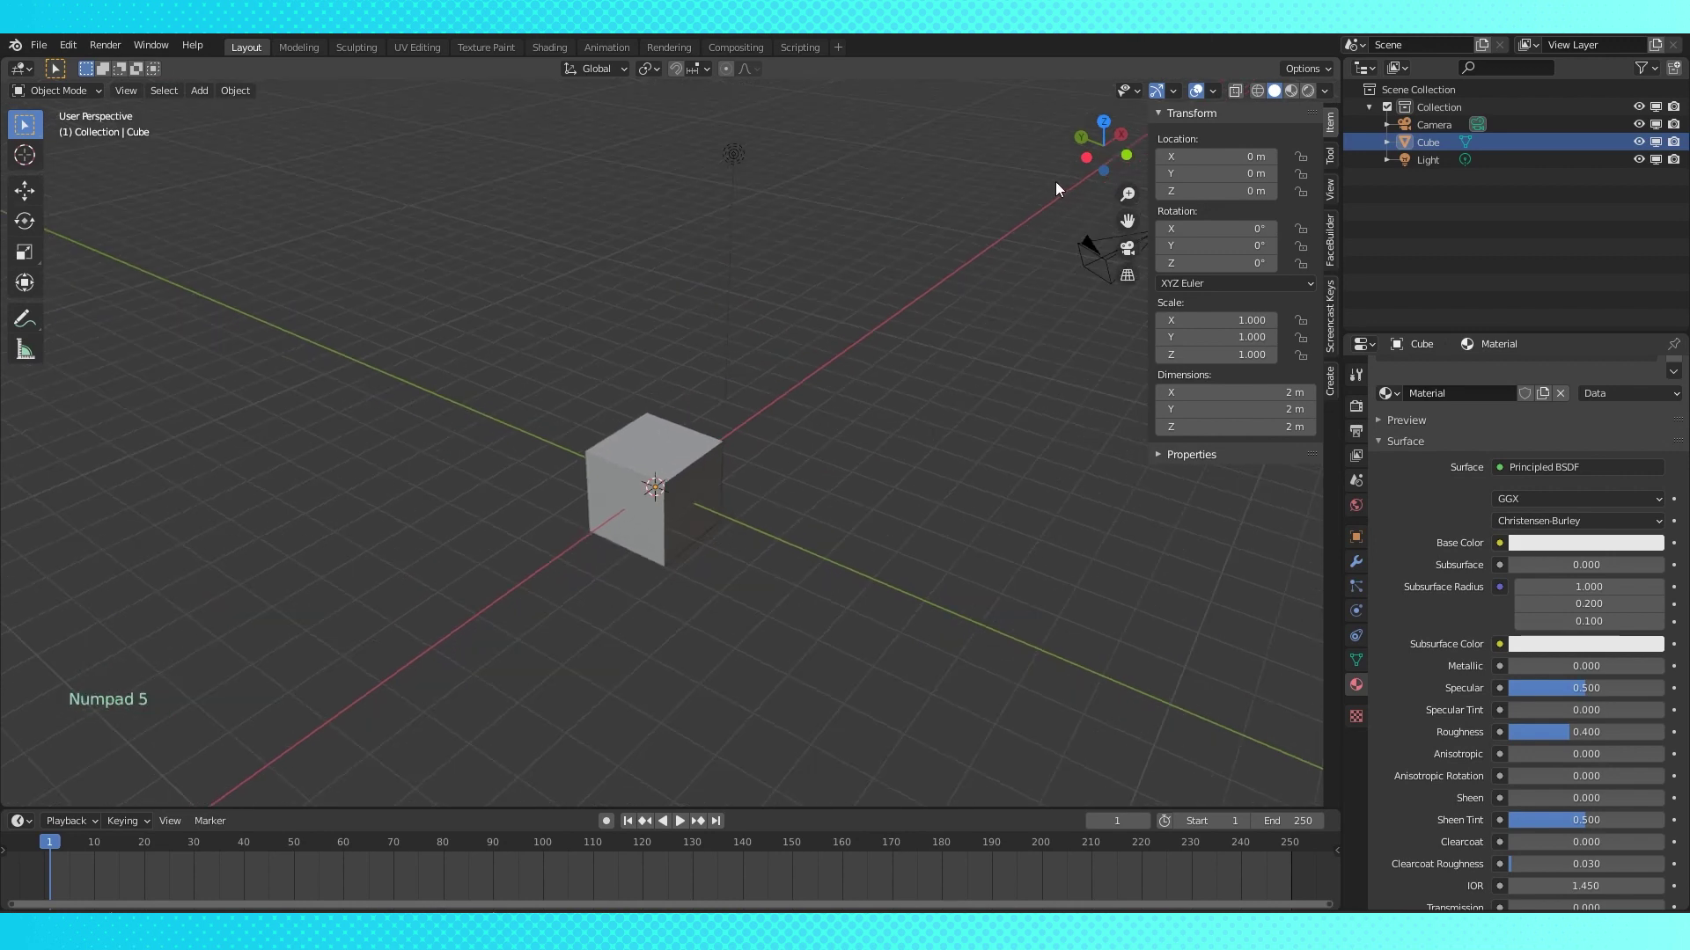
{"action": "key", "text": "KP_5"}
{"action": "middle_click_drag", "start_coordinate": [398, 768], "coordinate": [563, 644]}
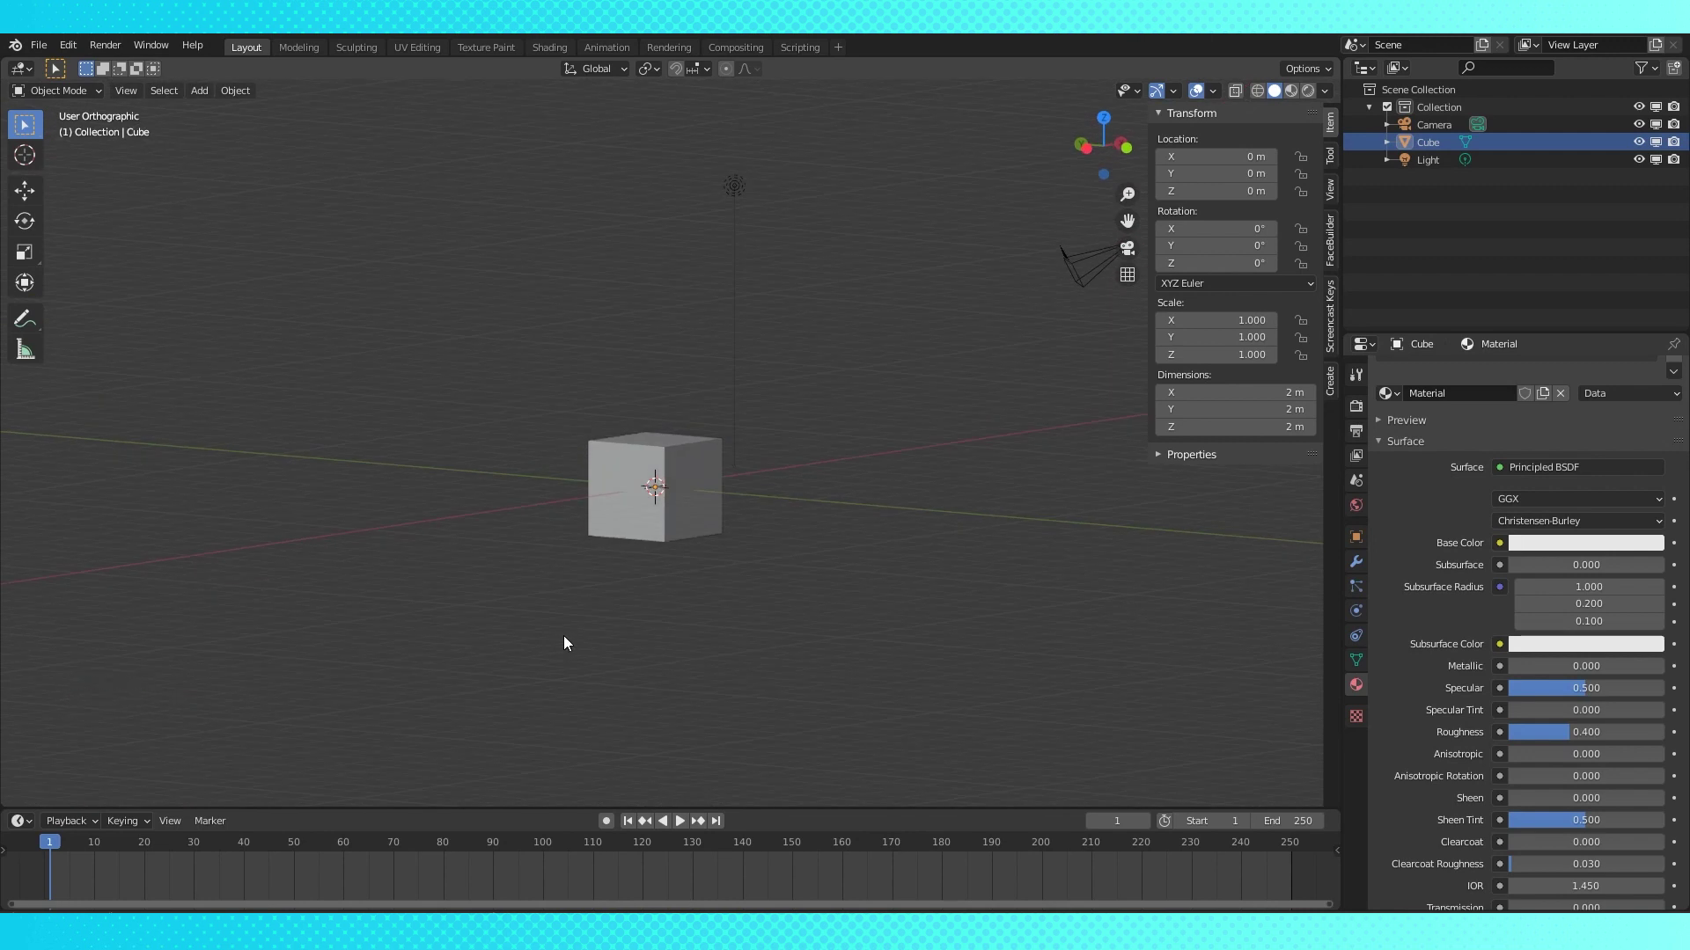
{"action": "key", "text": "KP_1"}
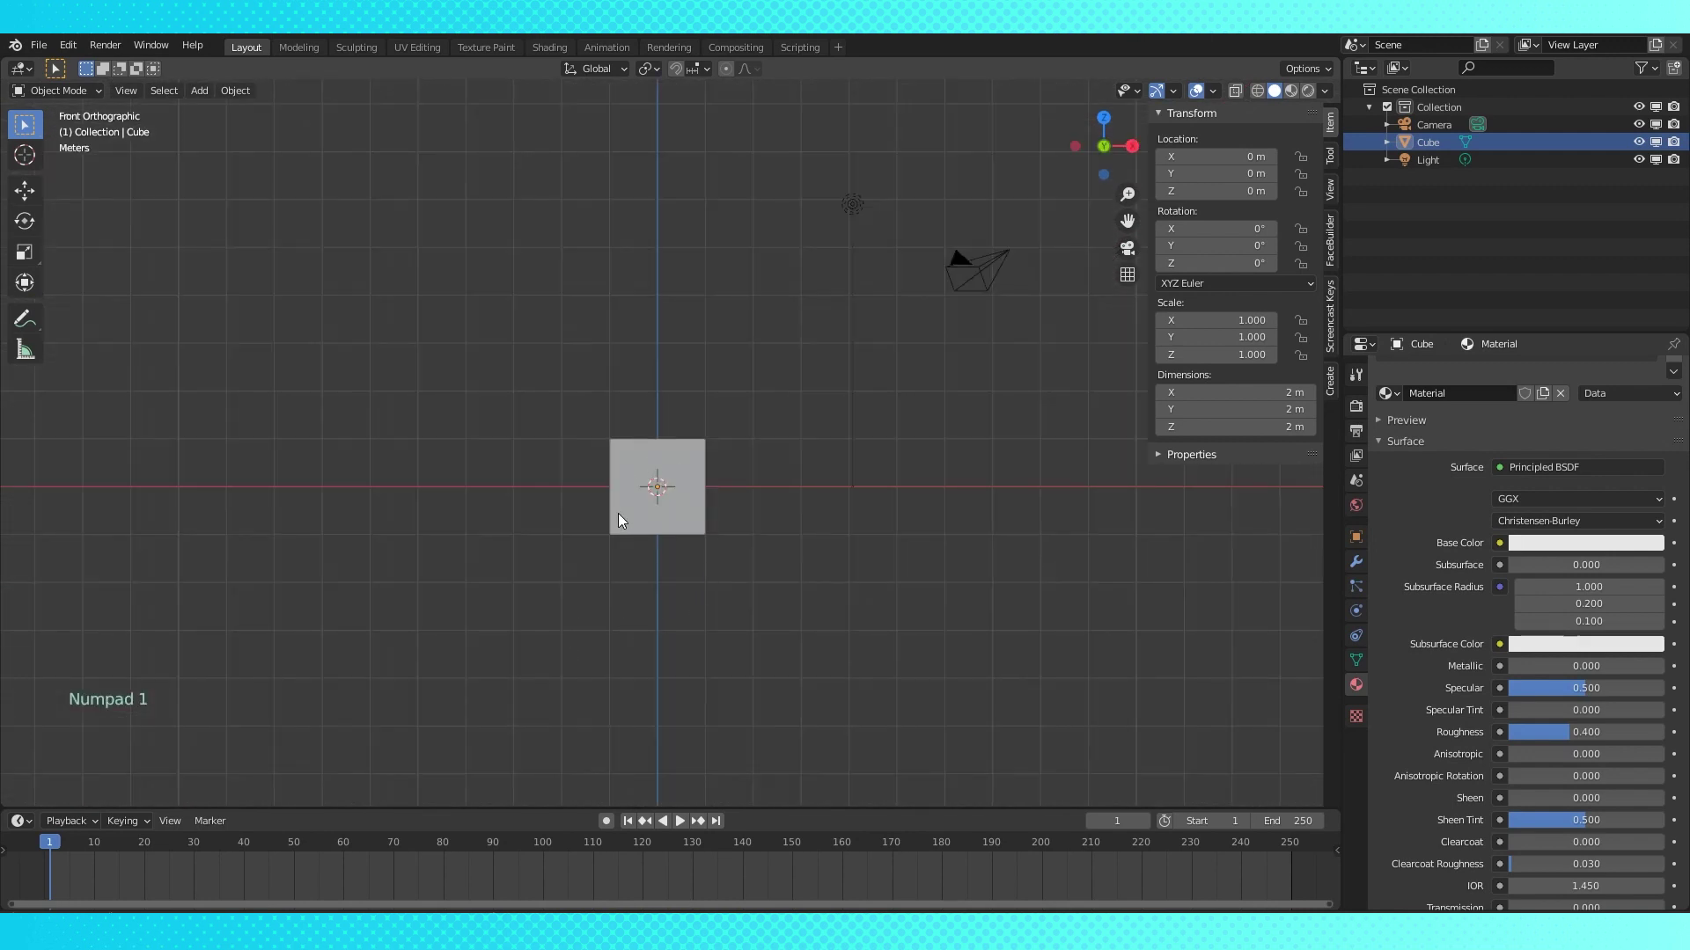
- Step through the right, top, back and left numpad views, finishing on the bottom view
{"action": "key", "text": "KP_3"}
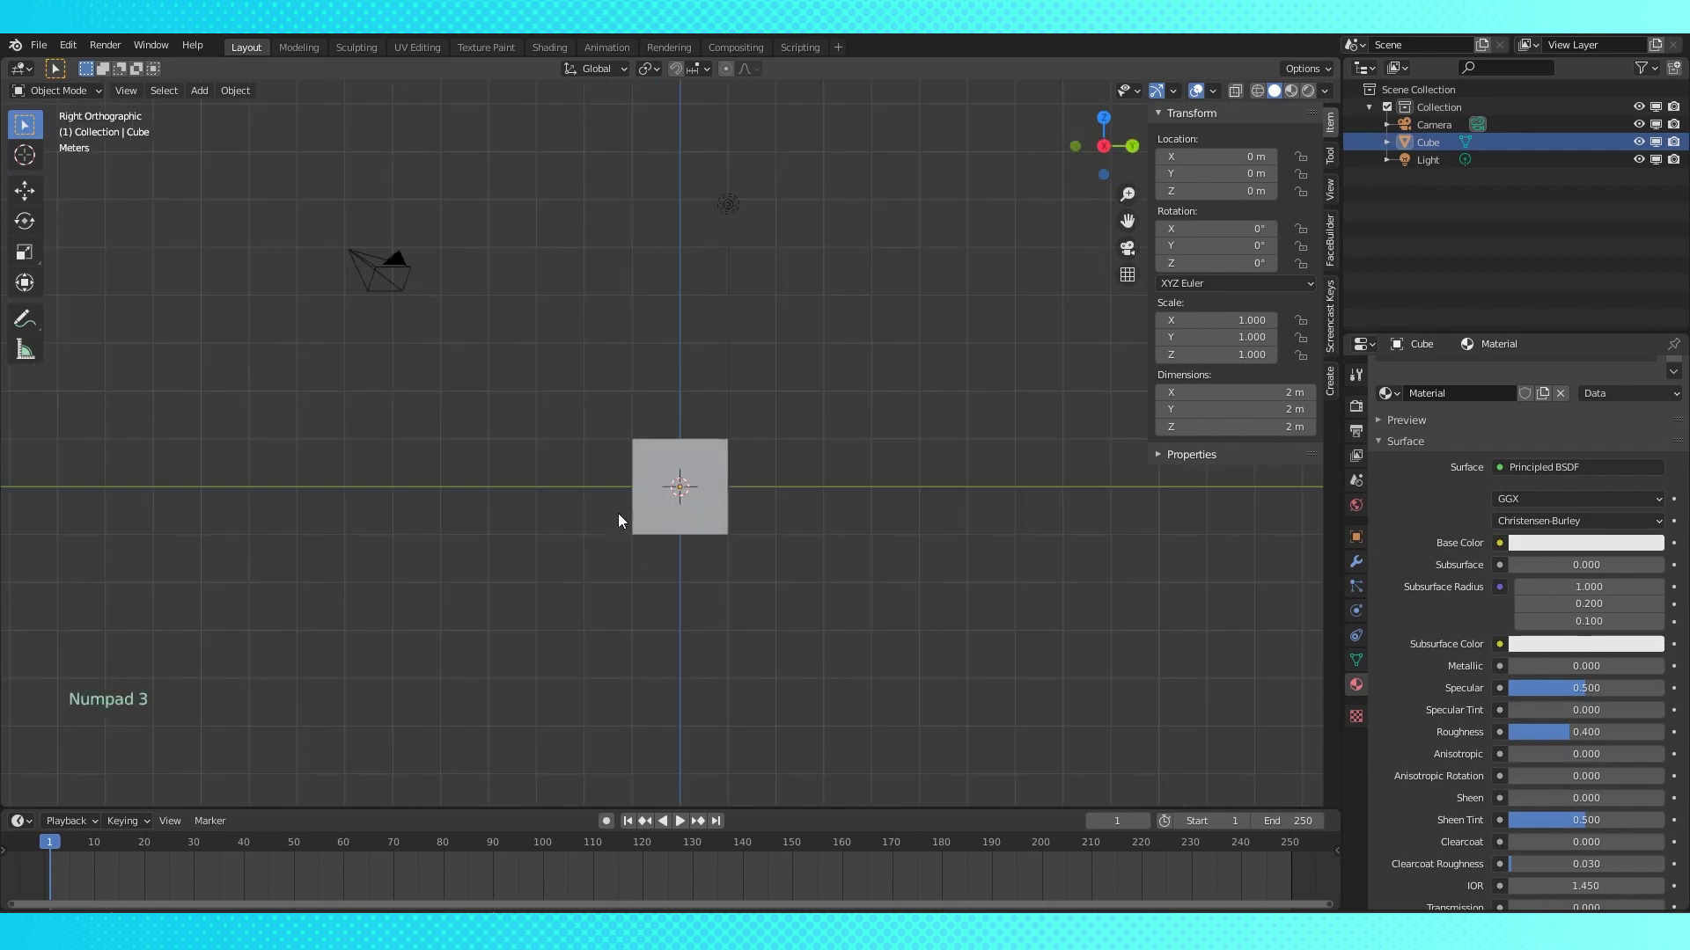
{"action": "key", "text": "KP_7"}
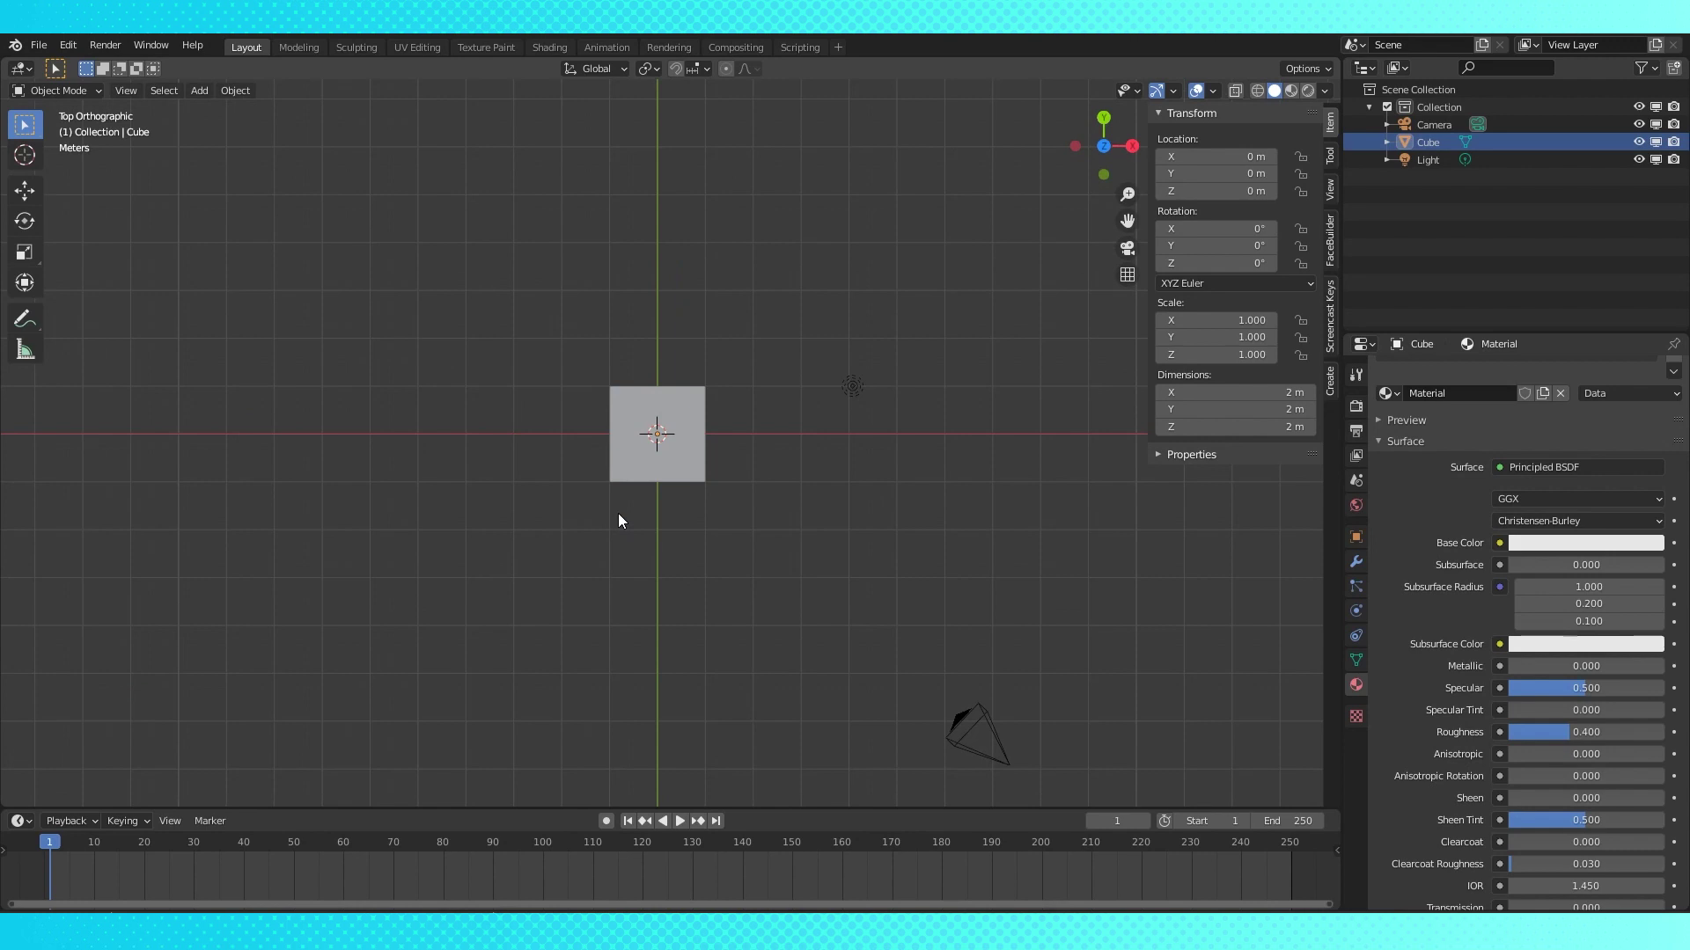
{"action": "key", "text": "KP_9"}
{"action": "key", "text": "KP_9"}
{"action": "key", "text": "ctrl+KP_1"}
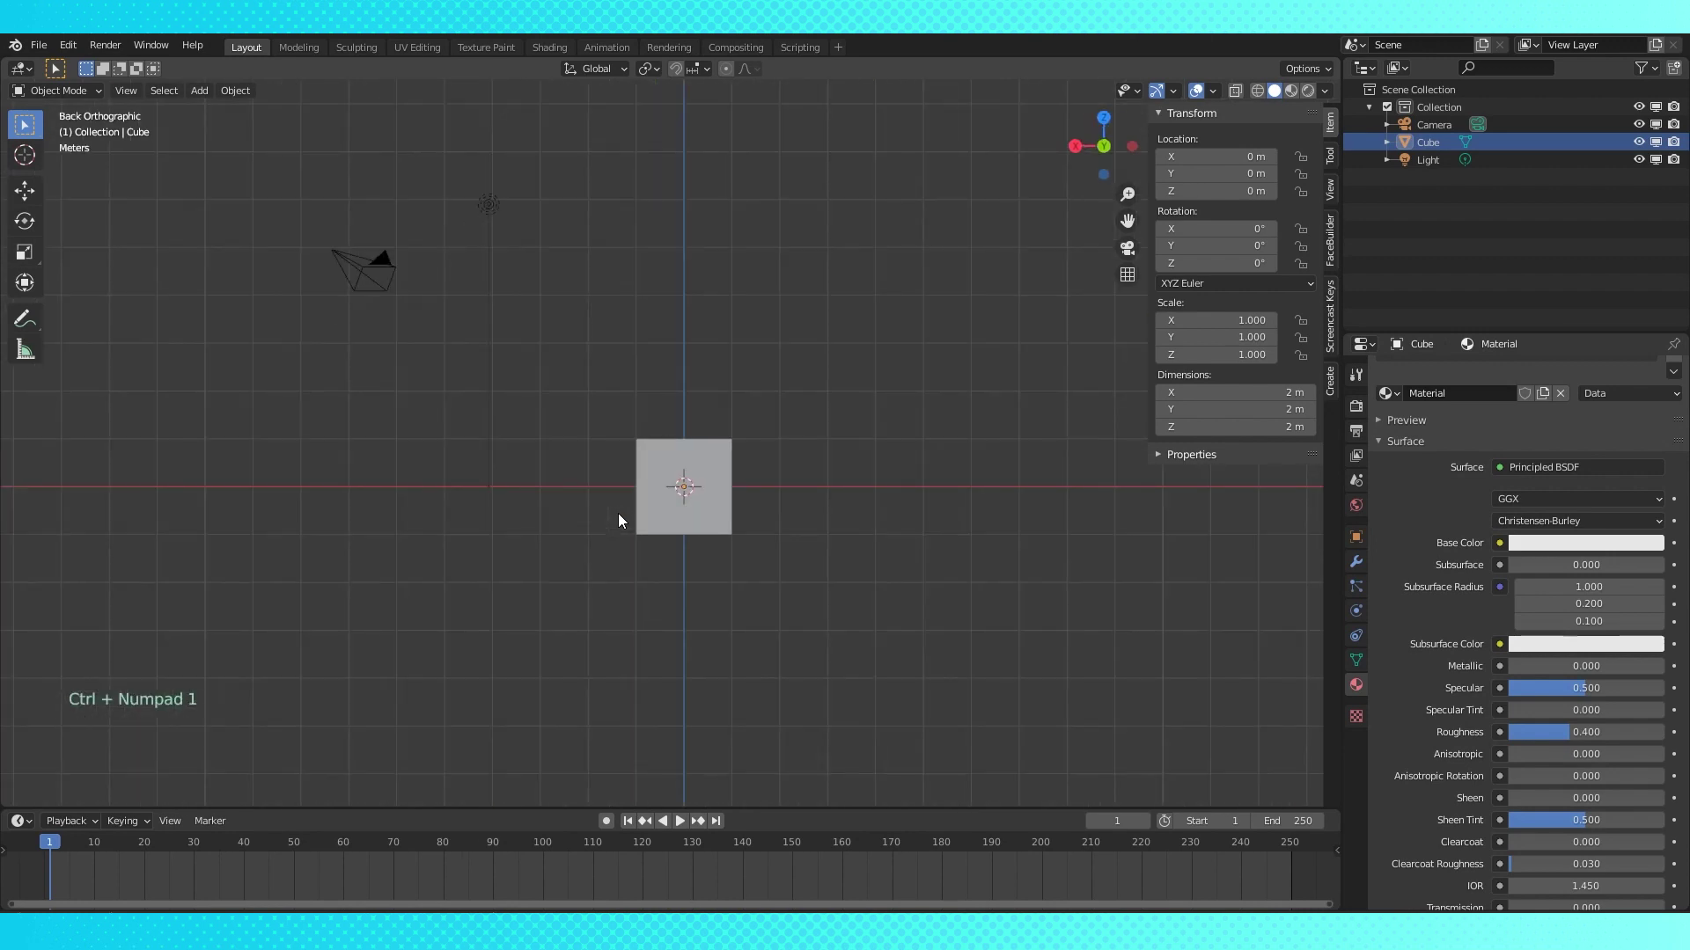
{"action": "key", "text": "ctrl+KP_3"}
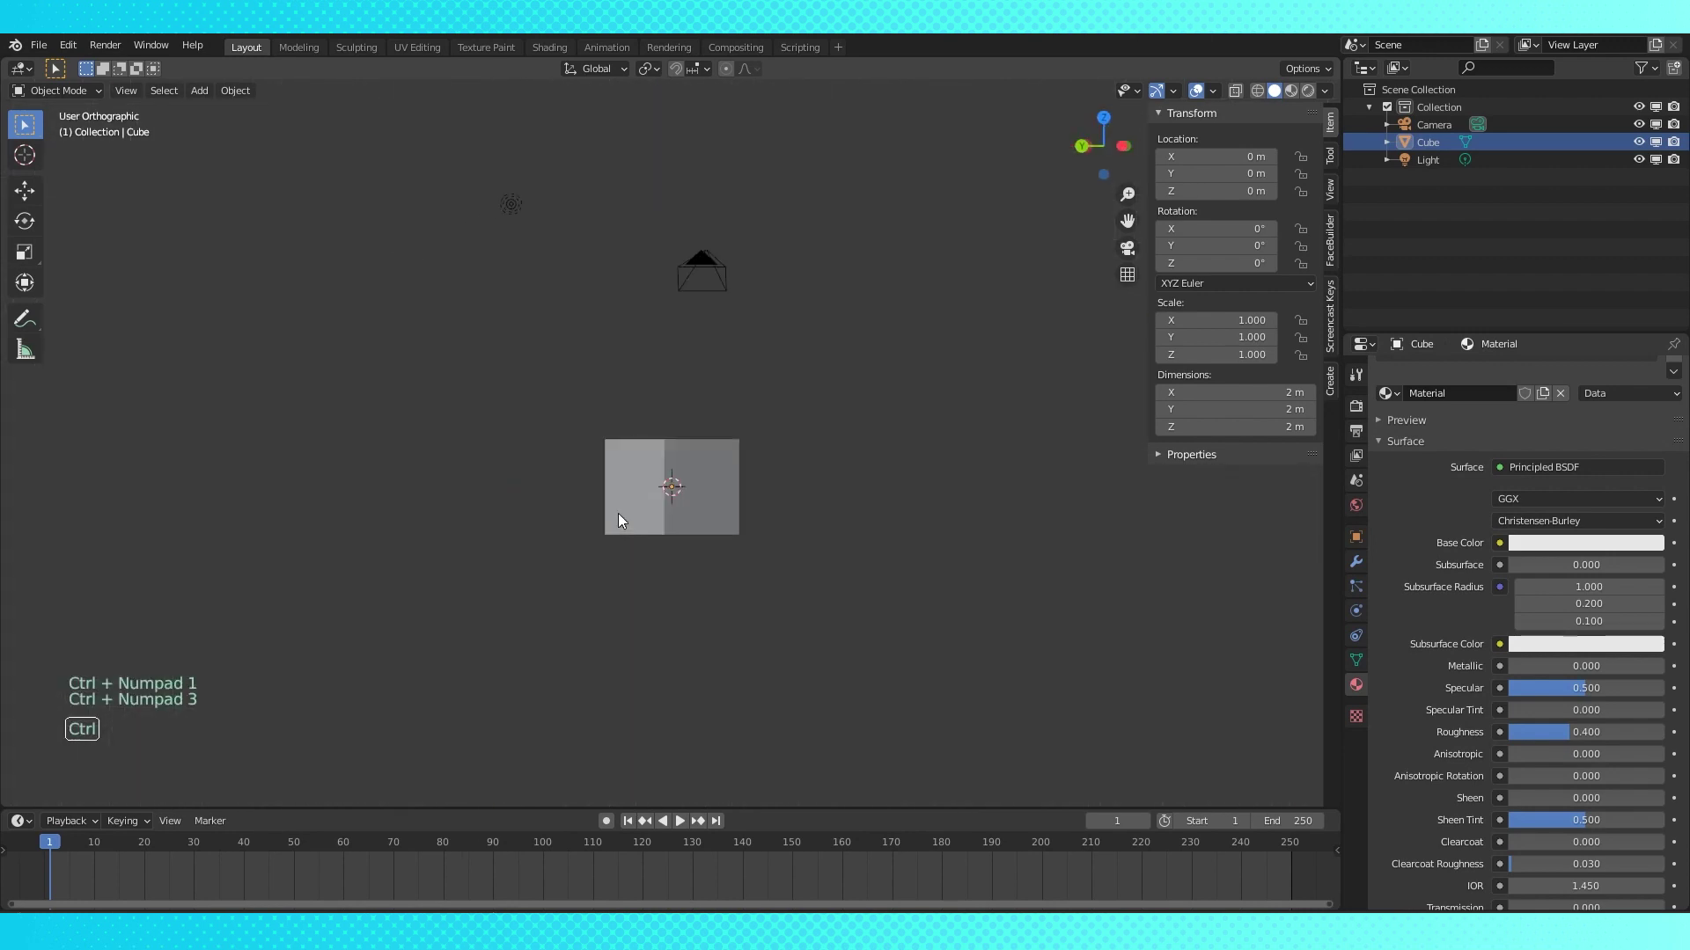
{"action": "key", "text": "ctrl+KP_7"}
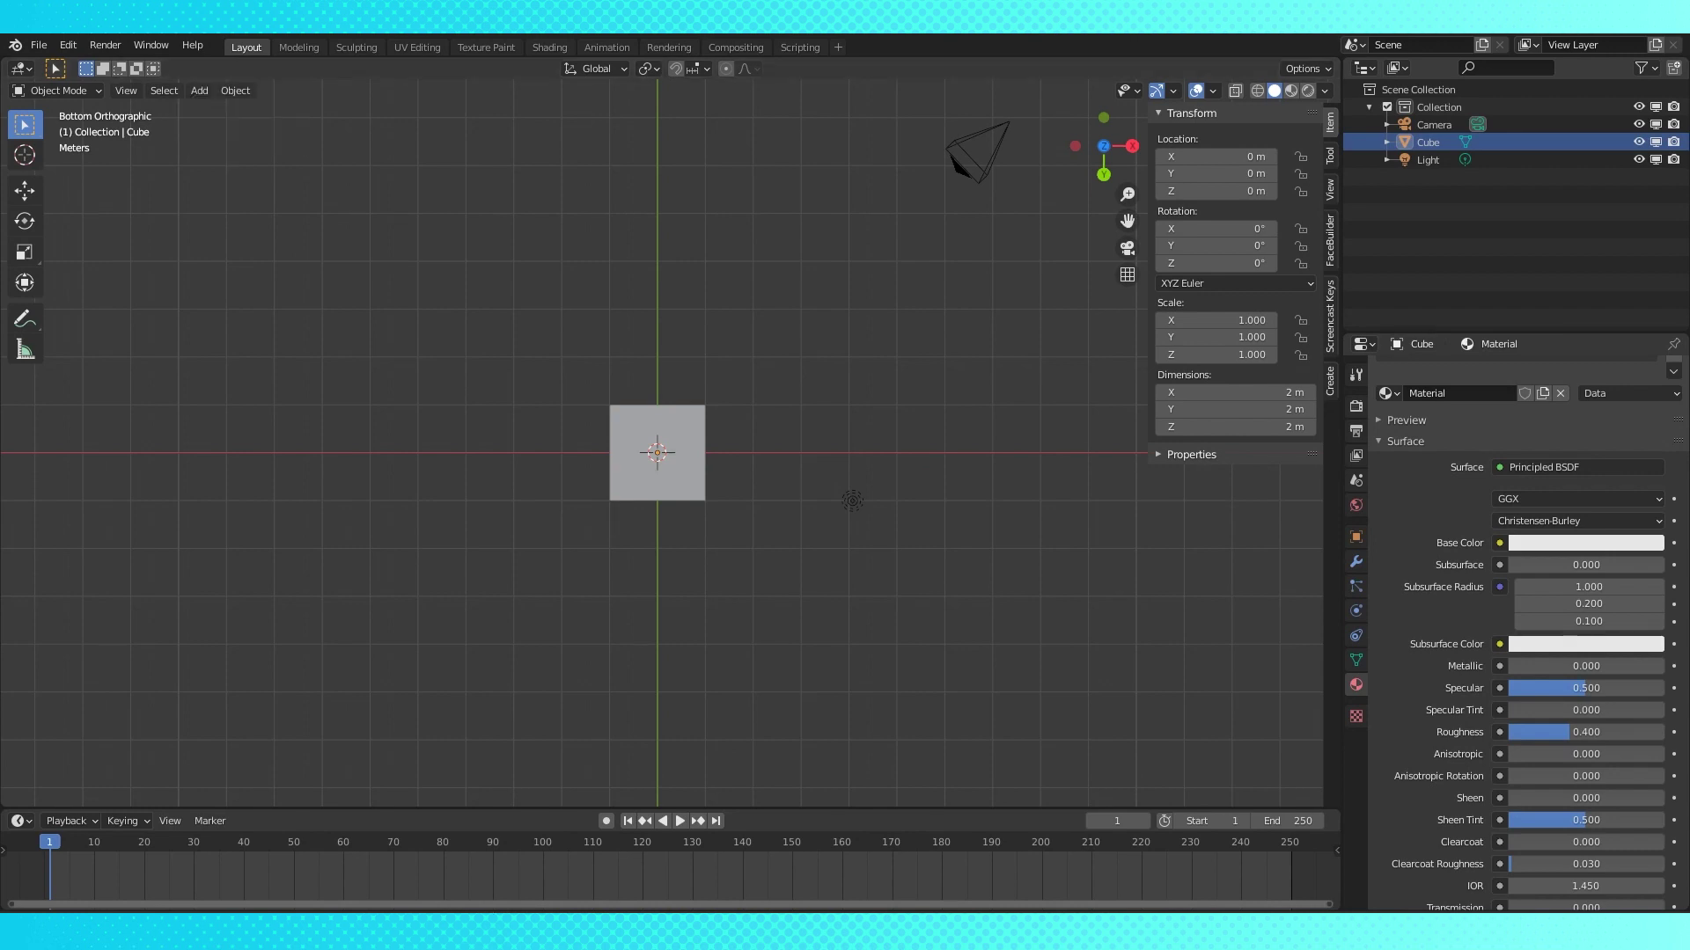
- Select and deselect the cube, close the N sidebar, and select Cube in the Outliner
{"action": "right_click", "coordinate": [673, 421]}
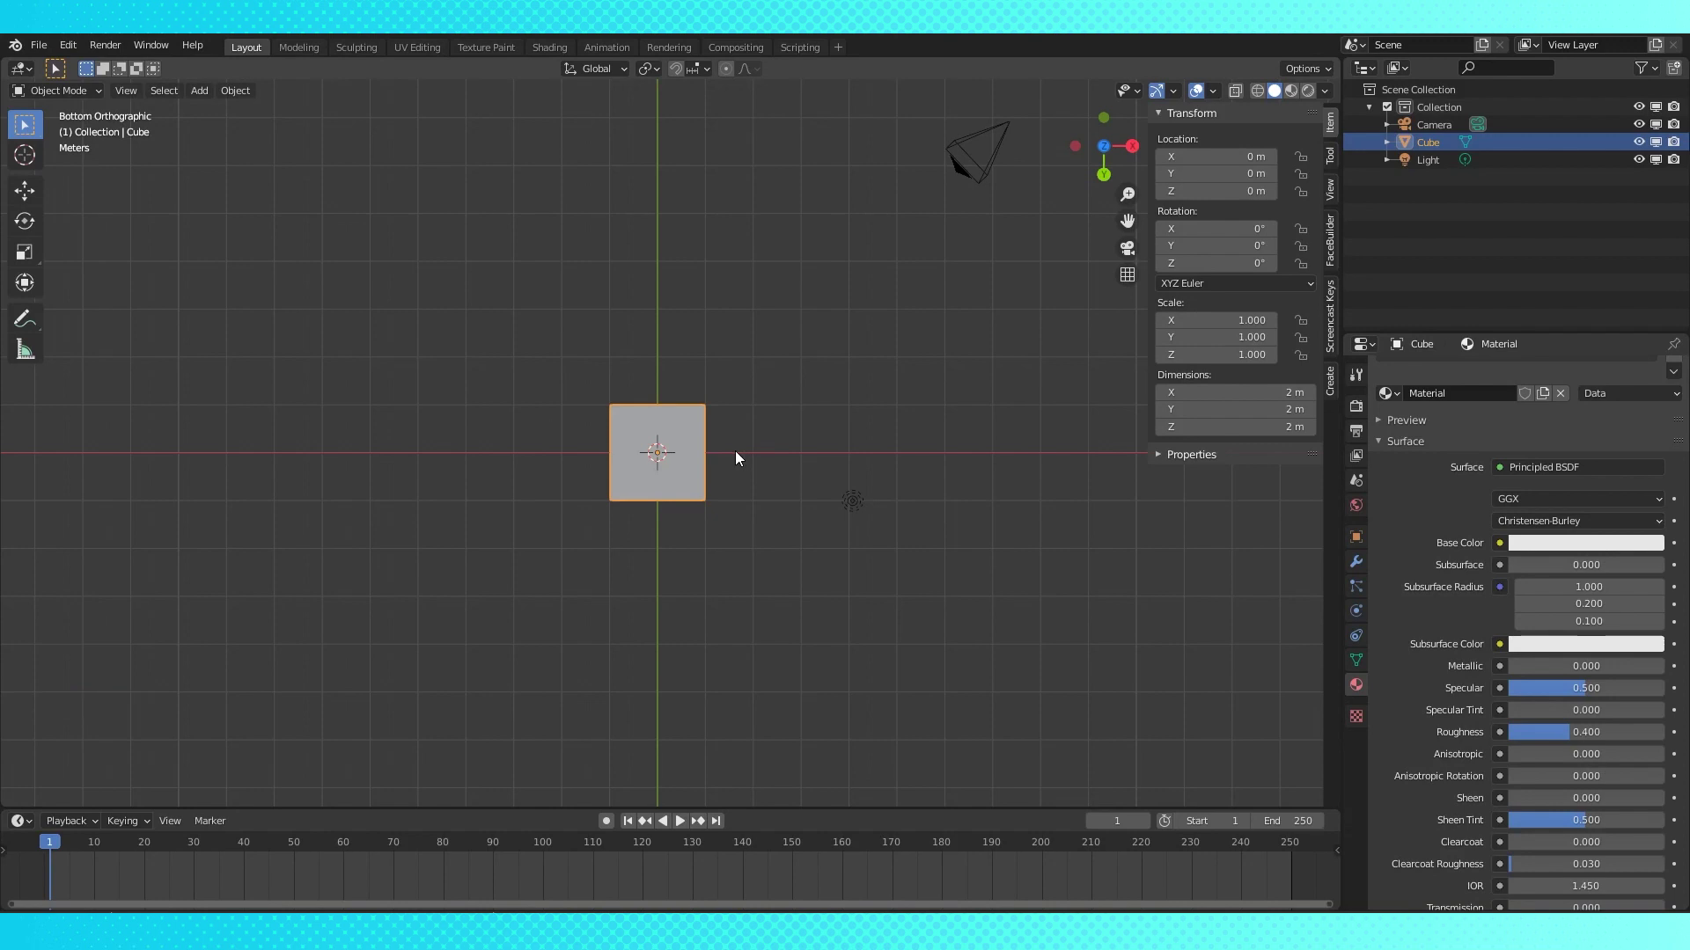
{"action": "right_click", "coordinate": [858, 358]}
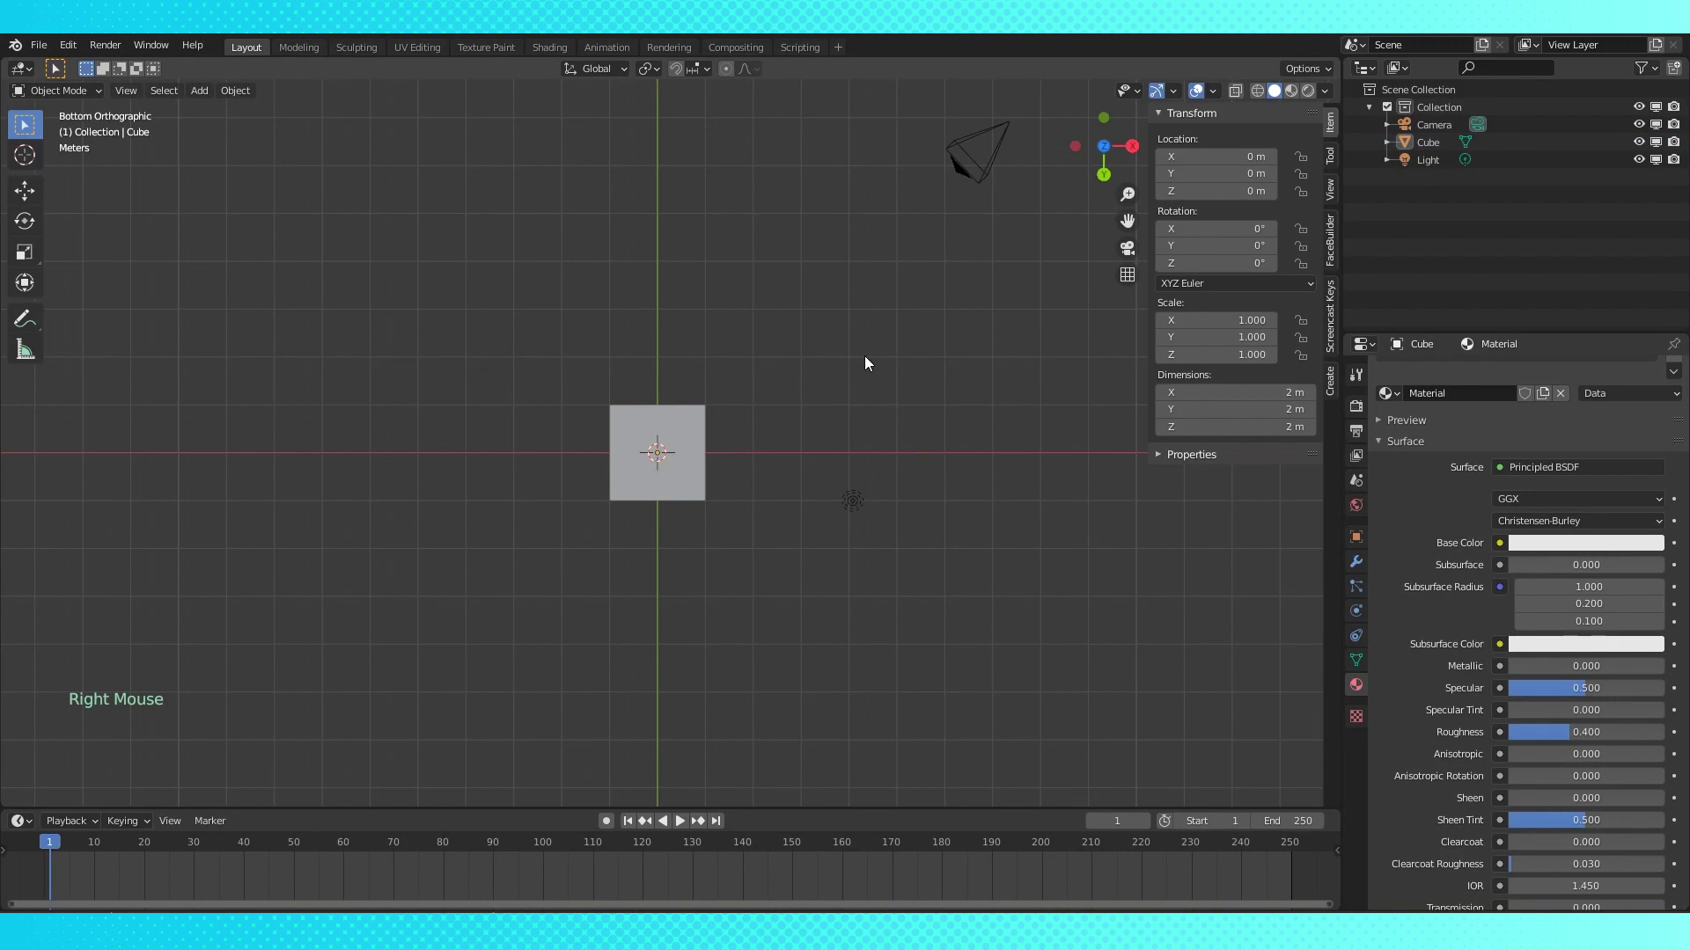
{"action": "key", "text": "n"}
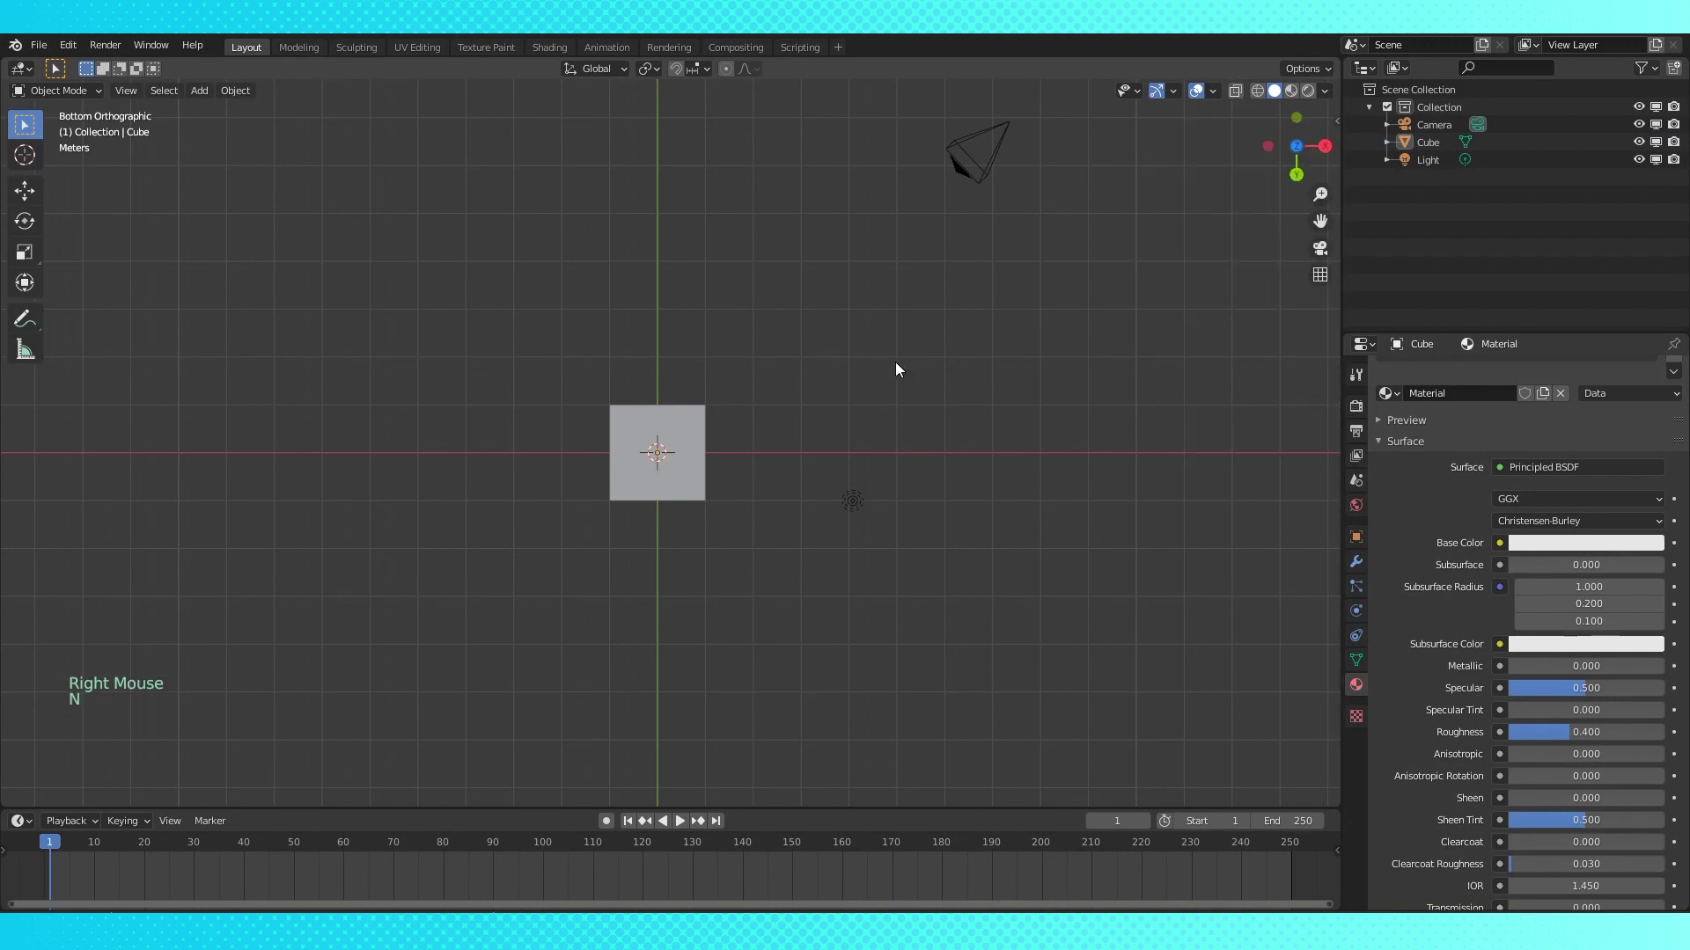
{"action": "left_click", "coordinate": [1429, 141]}
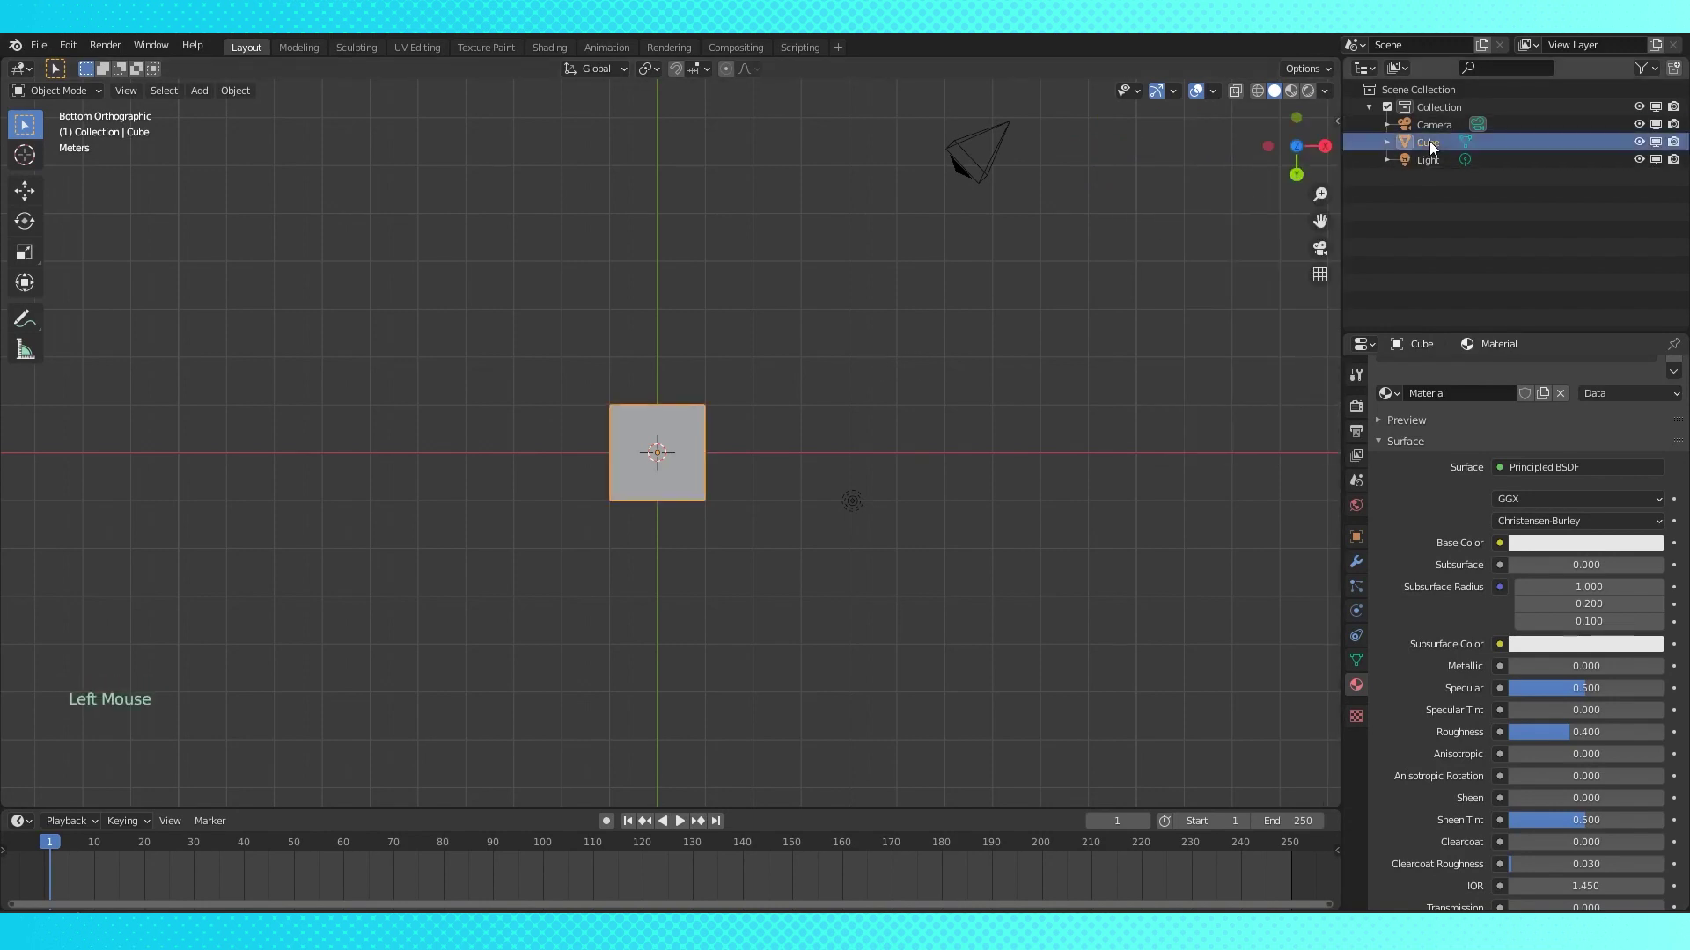
- Move the cube to the left as a trial, then undo so it returns to the origin
{"action": "middle_click", "coordinate": [684, 431]}
{"action": "scroll", "coordinate": [695, 396], "scroll_direction": "down", "scroll_amount": 2}
{"action": "key", "text": "KP_1"}
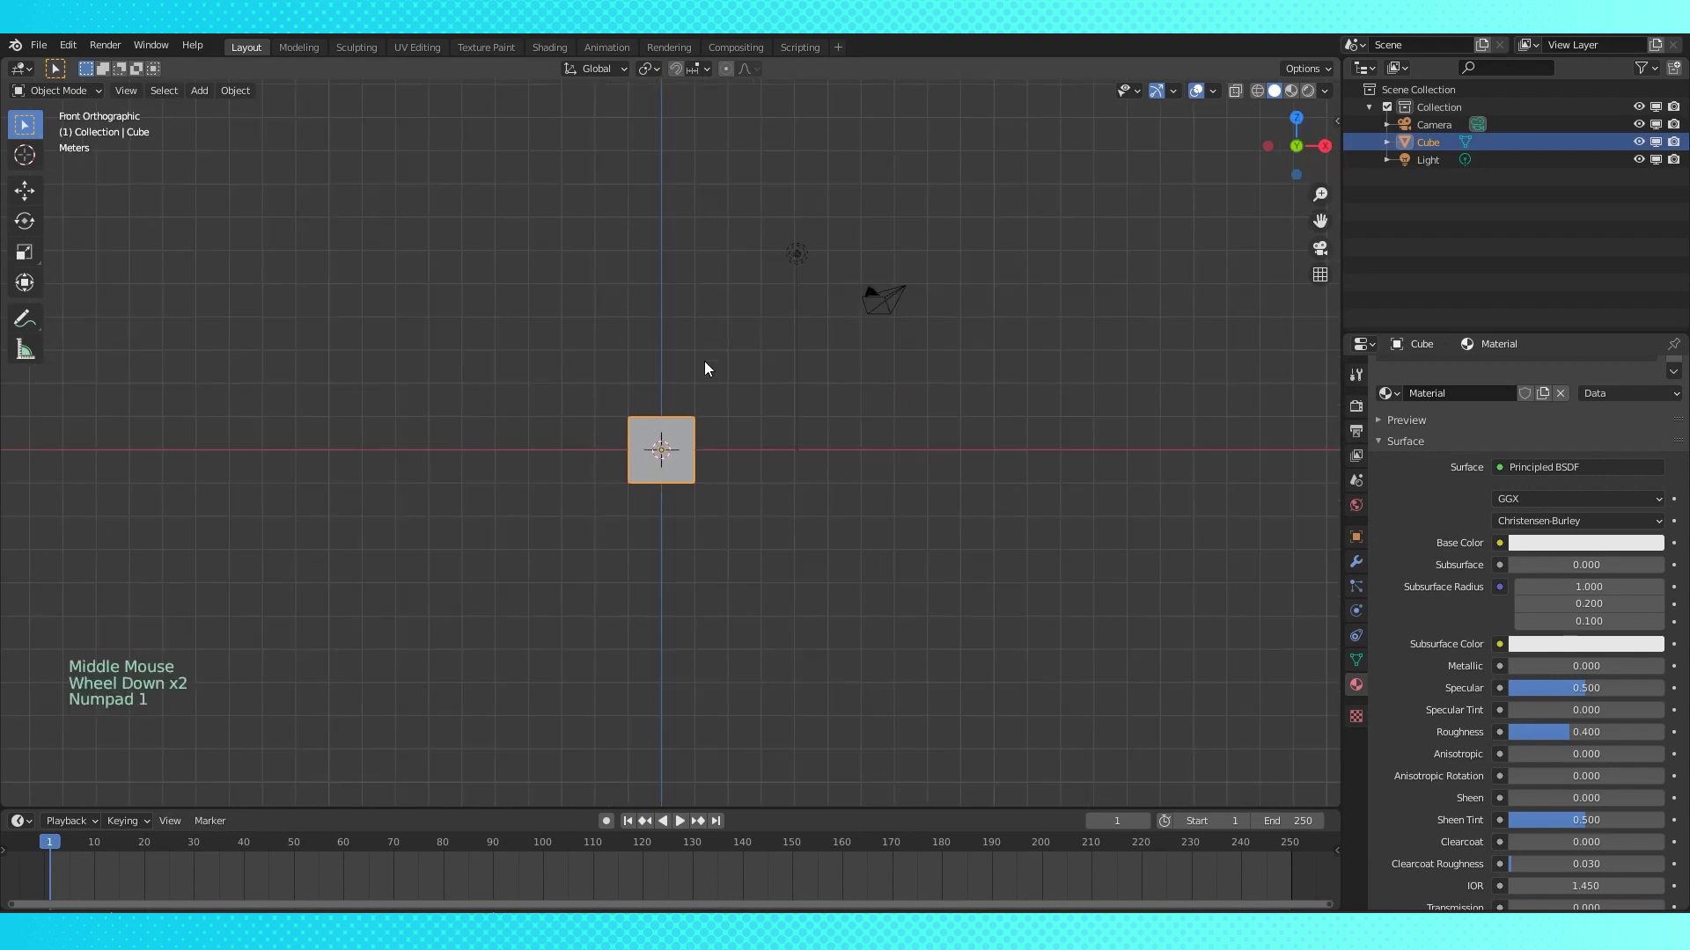
{"action": "middle_click_drag", "start_coordinate": [704, 360], "coordinate": [641, 408]}
{"action": "key", "text": "g"}
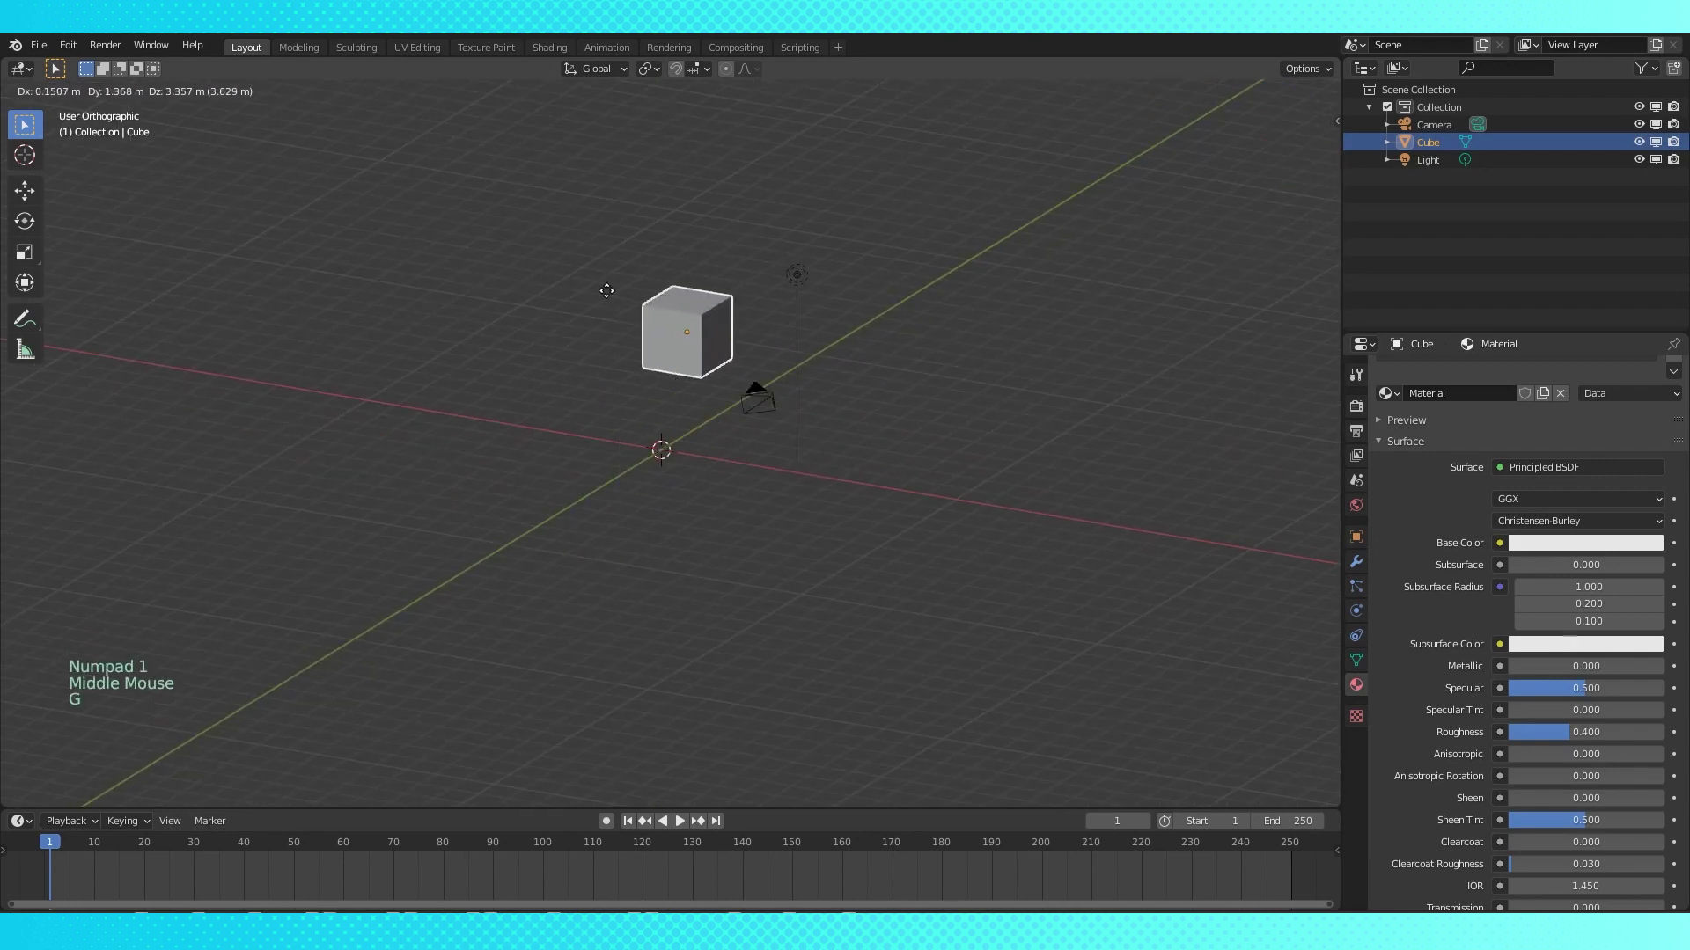
{"action": "right_click", "coordinate": [991, 310]}
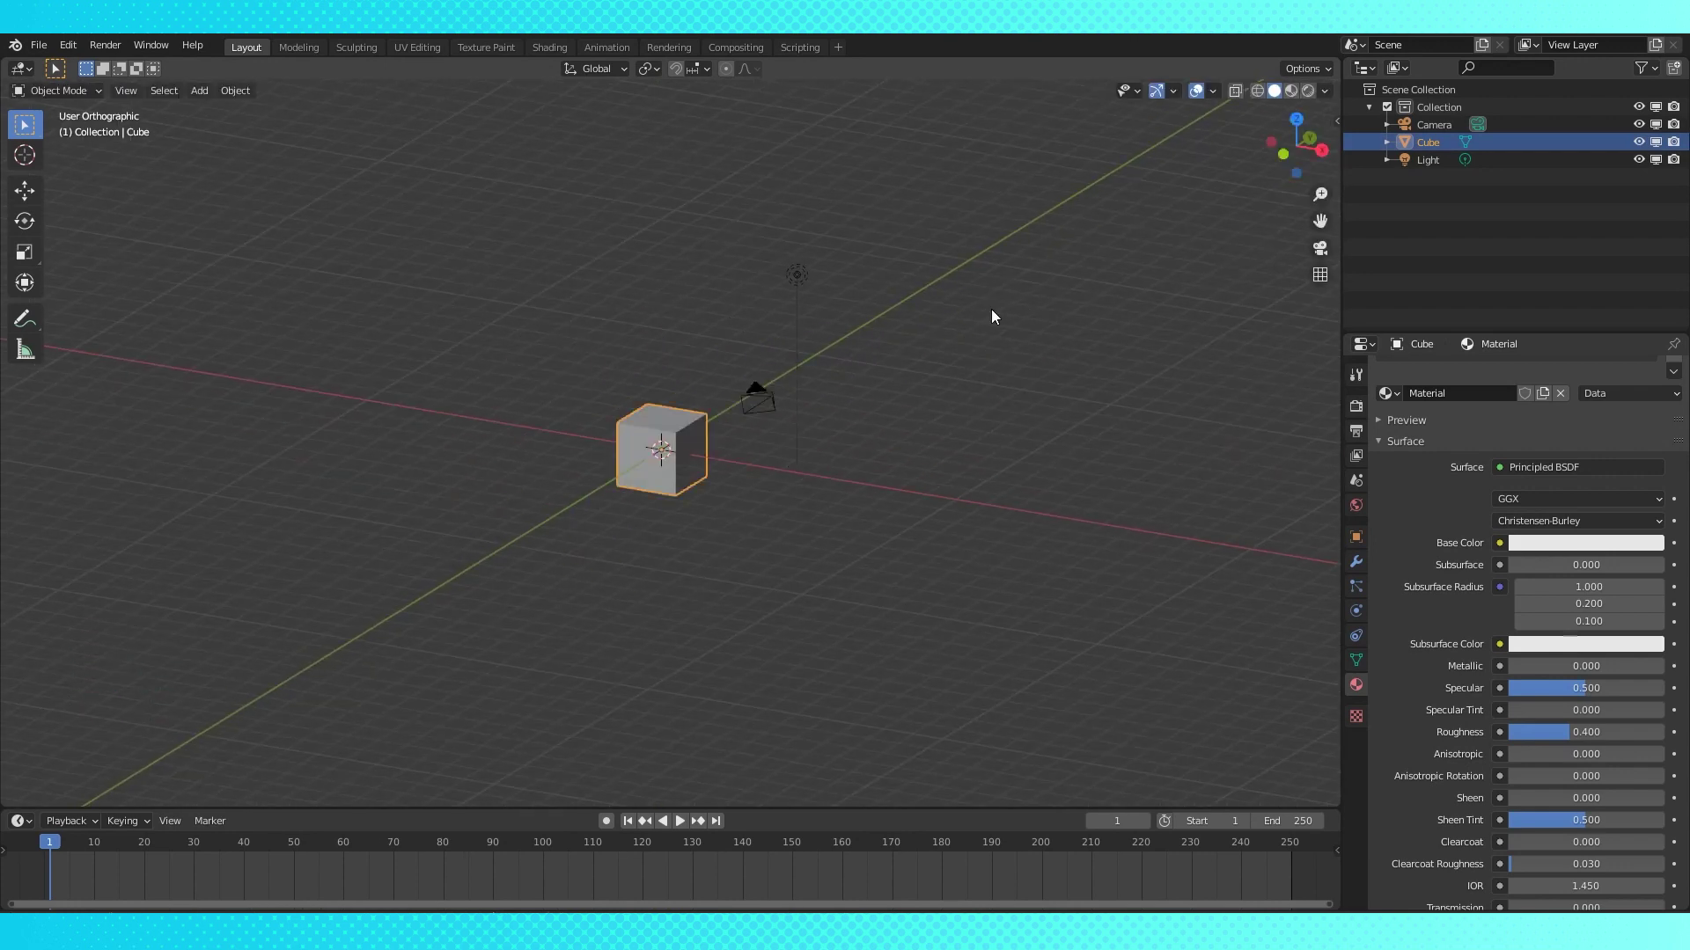
{"action": "key", "text": "g"}
{"action": "left_click", "coordinate": [661, 370]}
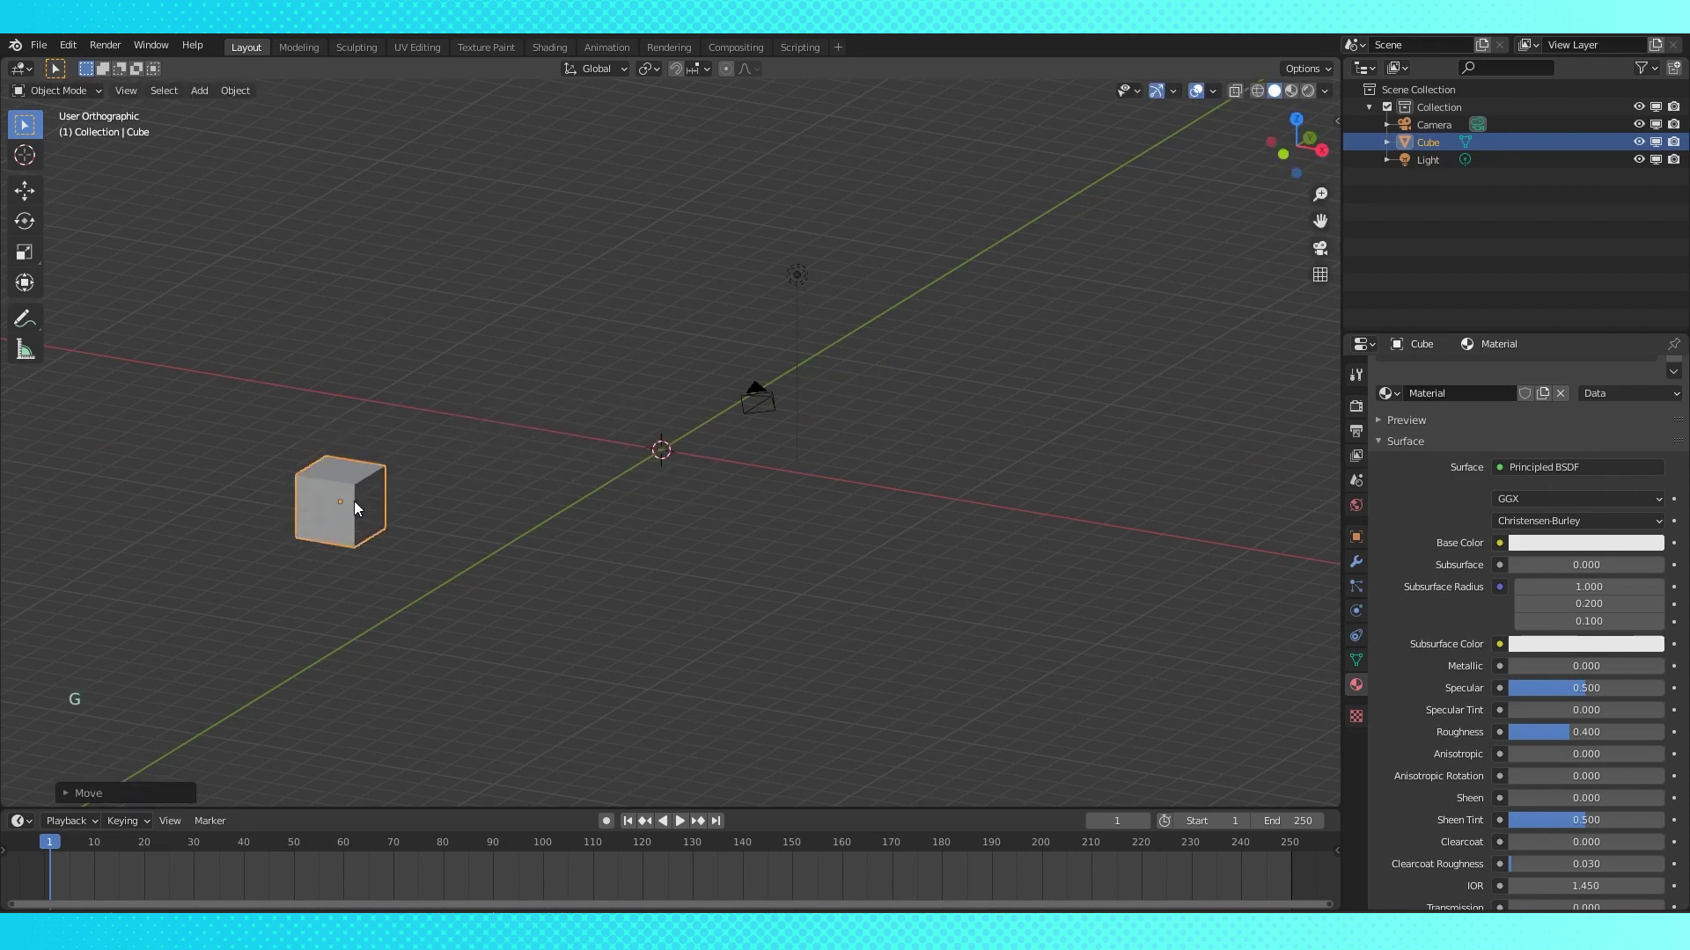
{"action": "middle_click_drag", "start_coordinate": [661, 370], "coordinate": [699, 403]}
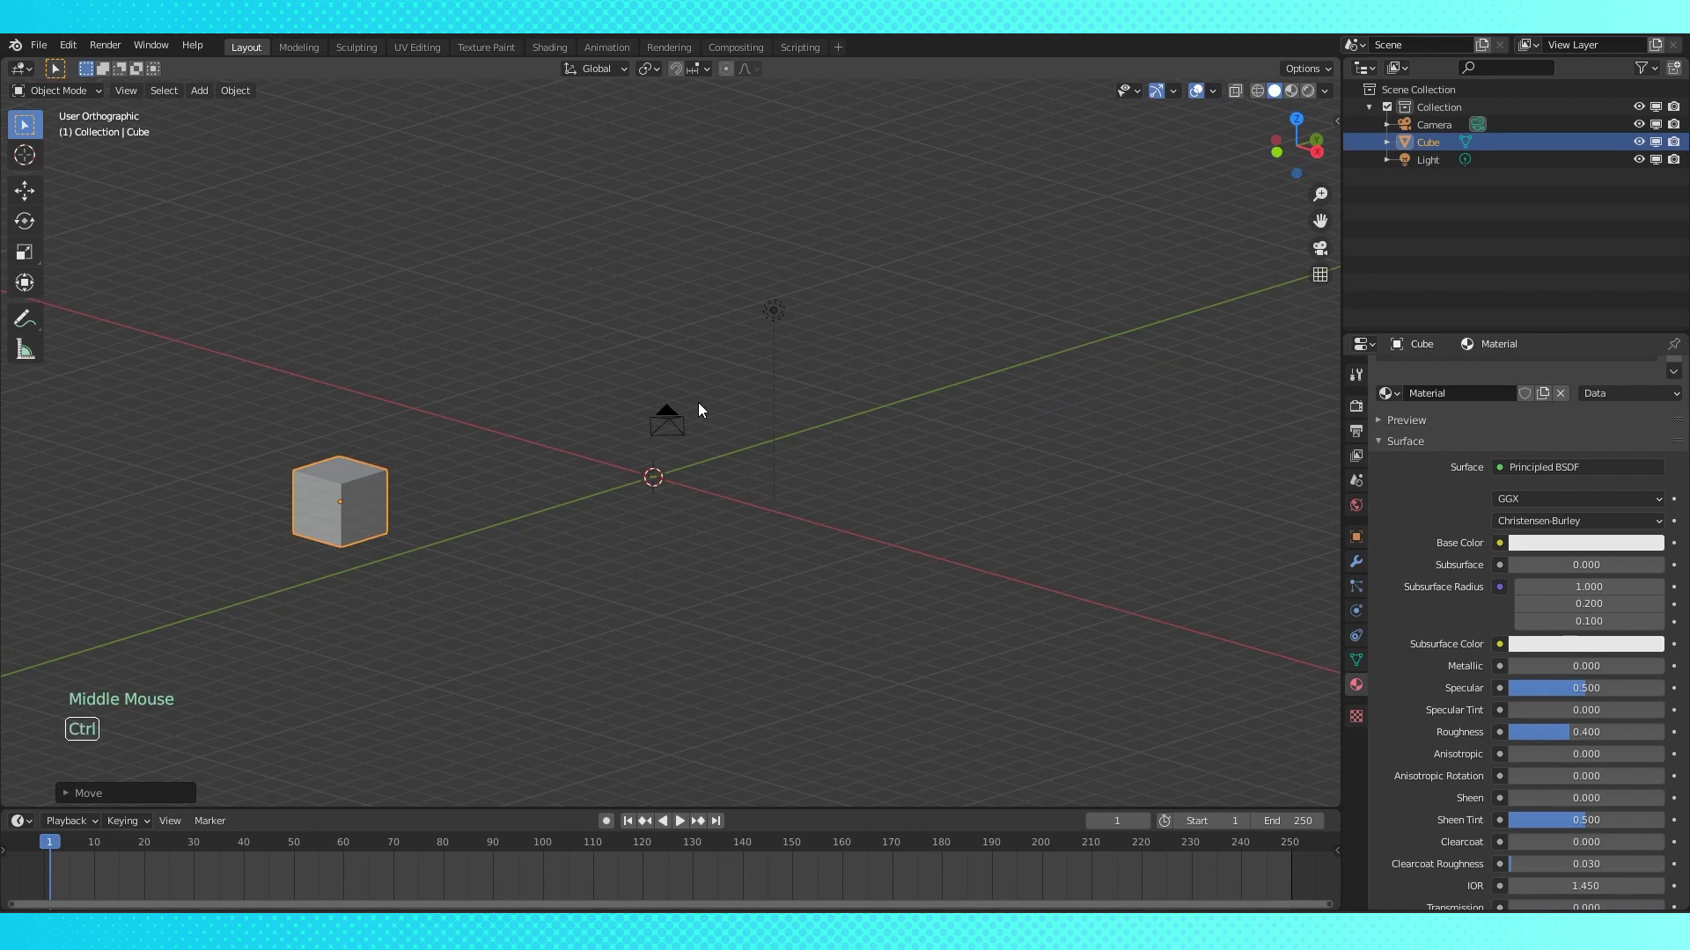
{"action": "key", "text": "ctrl+z"}
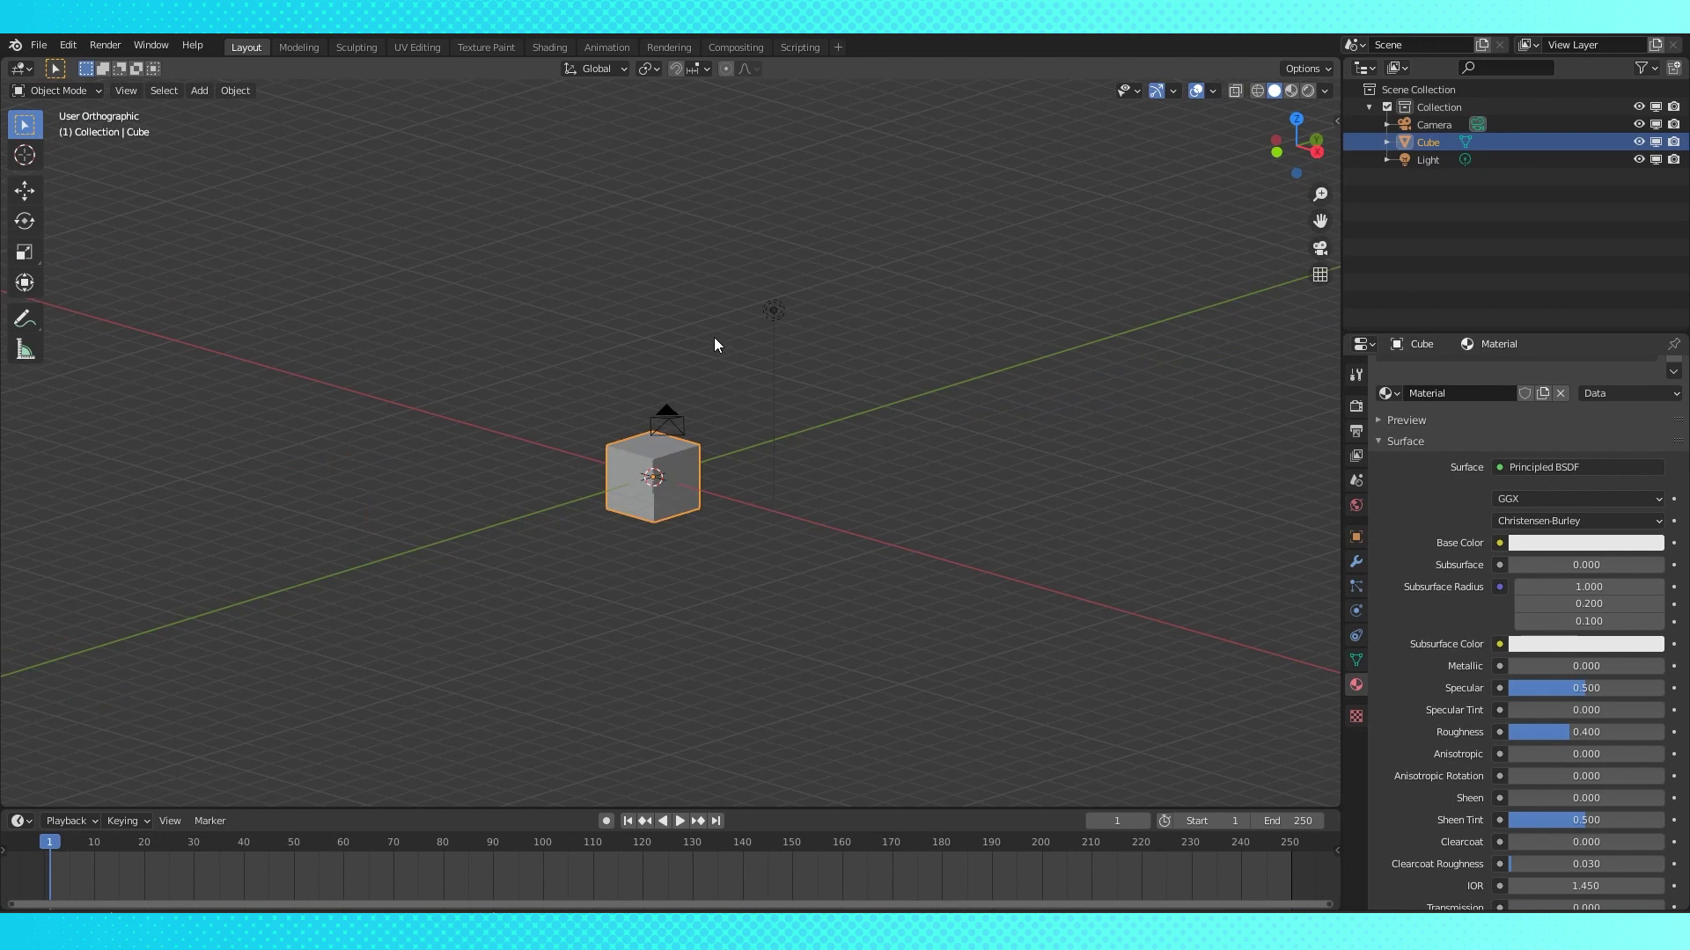
- Show the transform sidebar, push the cube along X via Location, then cancel a further move
{"action": "key", "text": "n"}
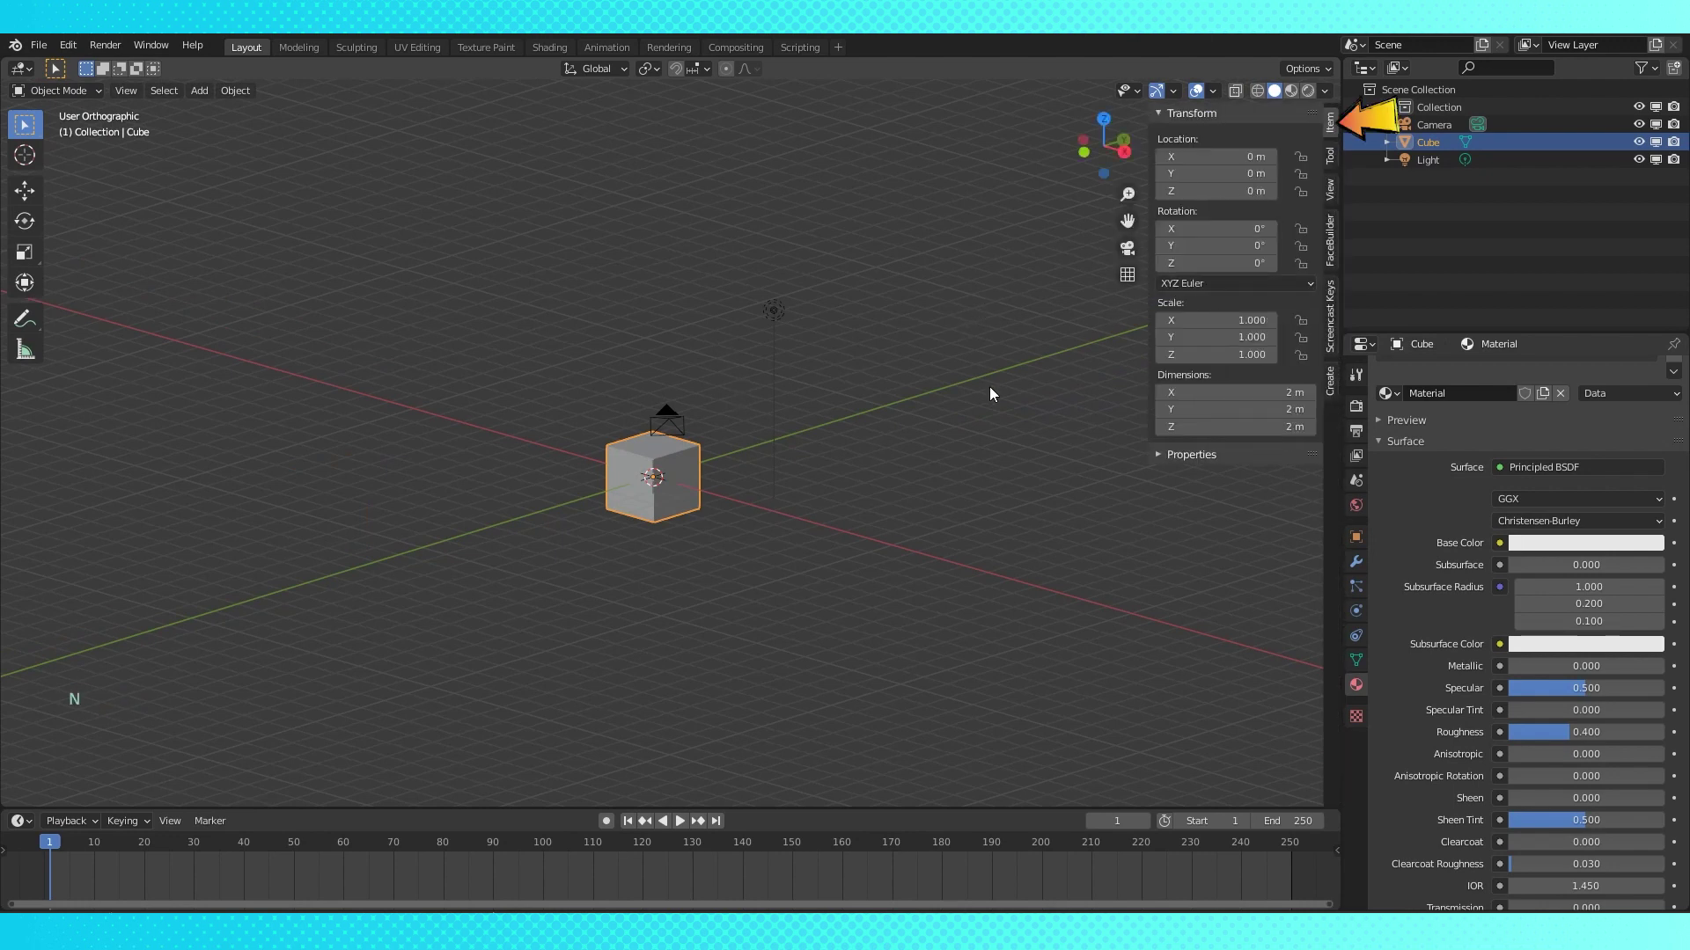
{"action": "key", "text": "g"}
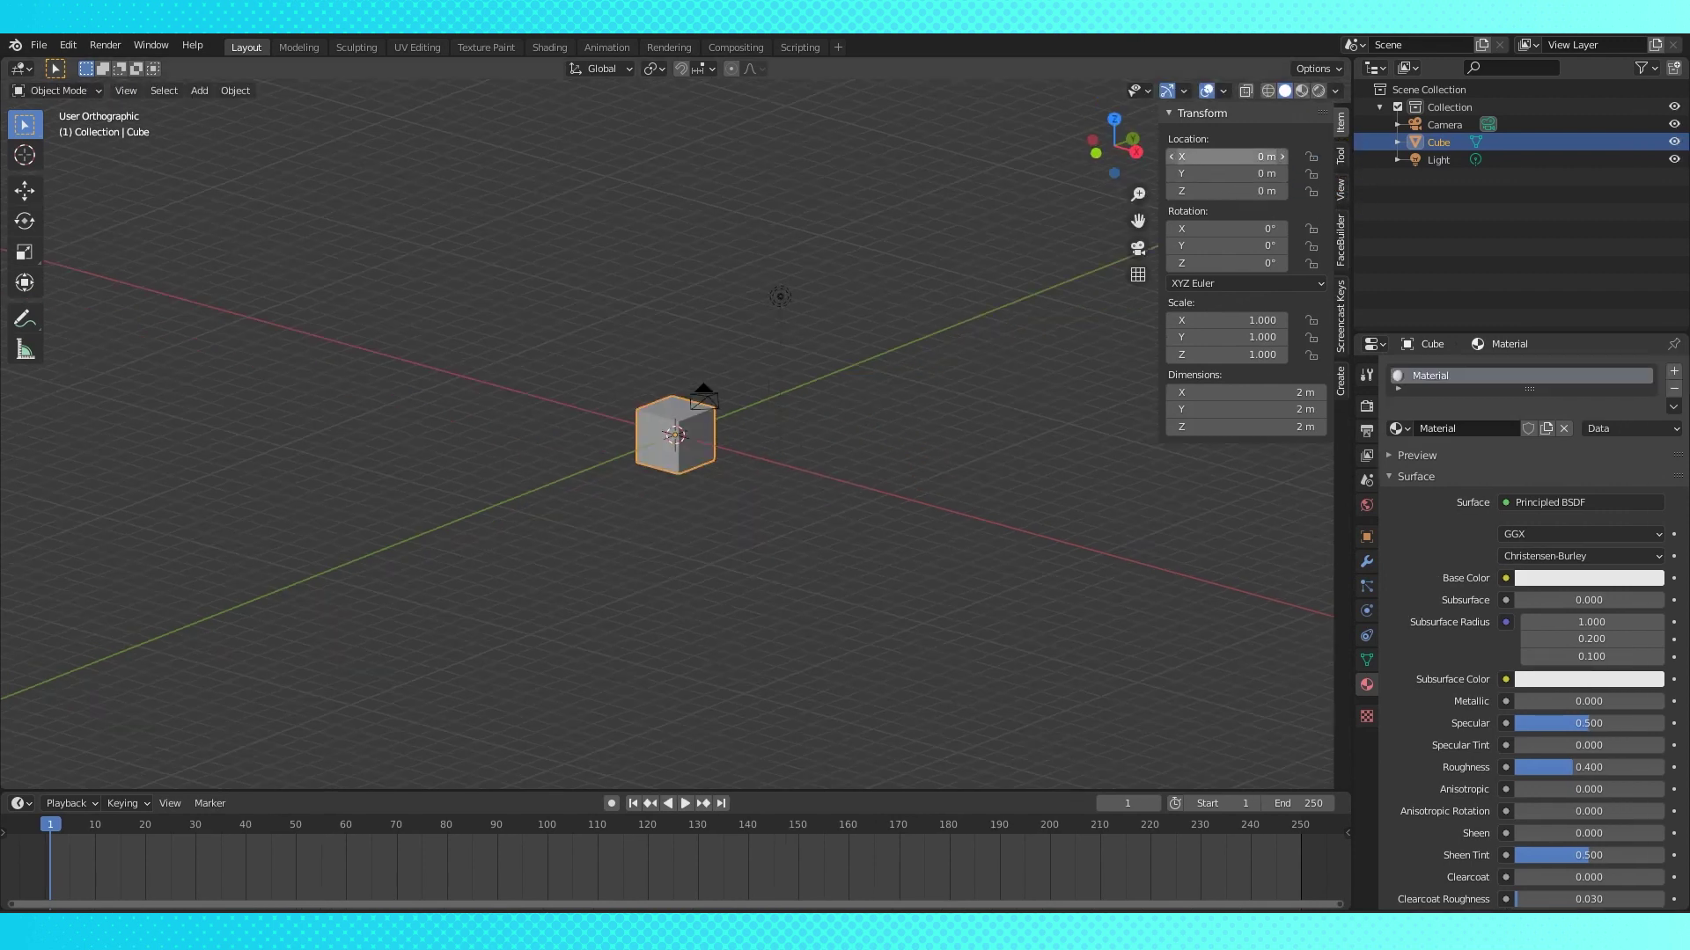
{"action": "mouse_move", "coordinate": [1227, 156]}
{"action": "left_mouse_down"}
{"action": "mouse_move", "coordinate": [1180, 156]}
{"action": "mouse_move", "coordinate": [1254, 156]}
{"action": "mouse_move", "coordinate": [1144, 156]}
{"action": "mouse_move", "coordinate": [1267, 156]}
{"action": "mouse_move", "coordinate": [1252, 156]}
{"action": "left_mouse_up"}
{"action": "key", "text": "g"}
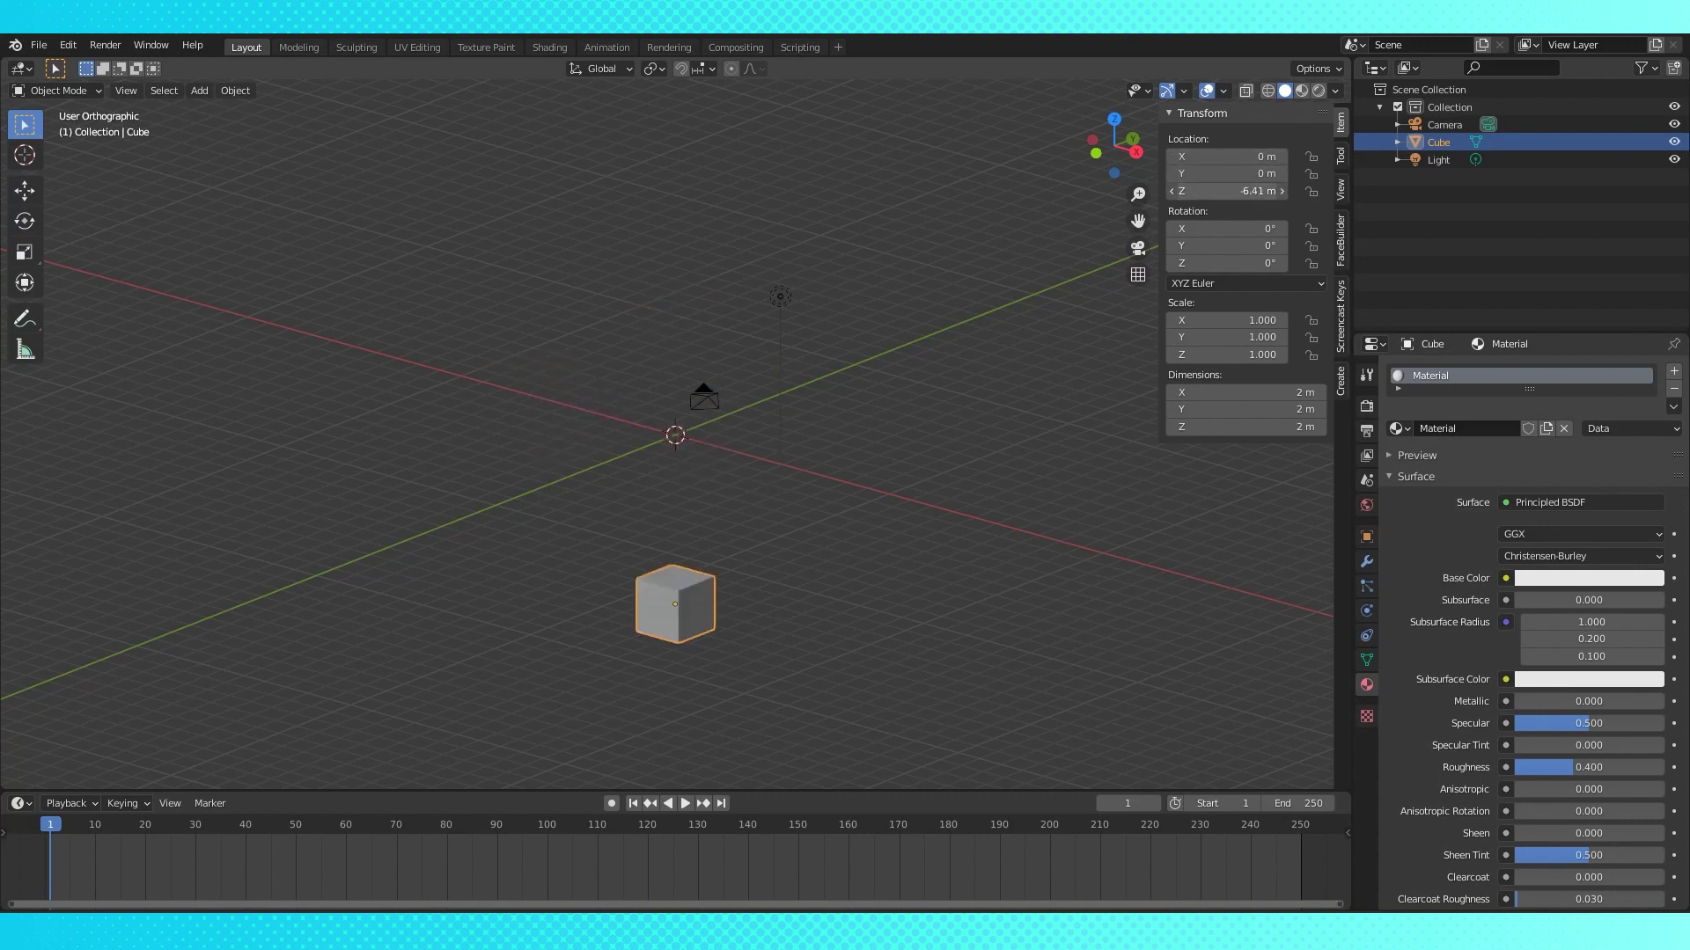
{"action": "key", "text": "Escape"}
{"action": "middle_click_drag", "start_coordinate": [765, 379], "coordinate": [797, 394]}
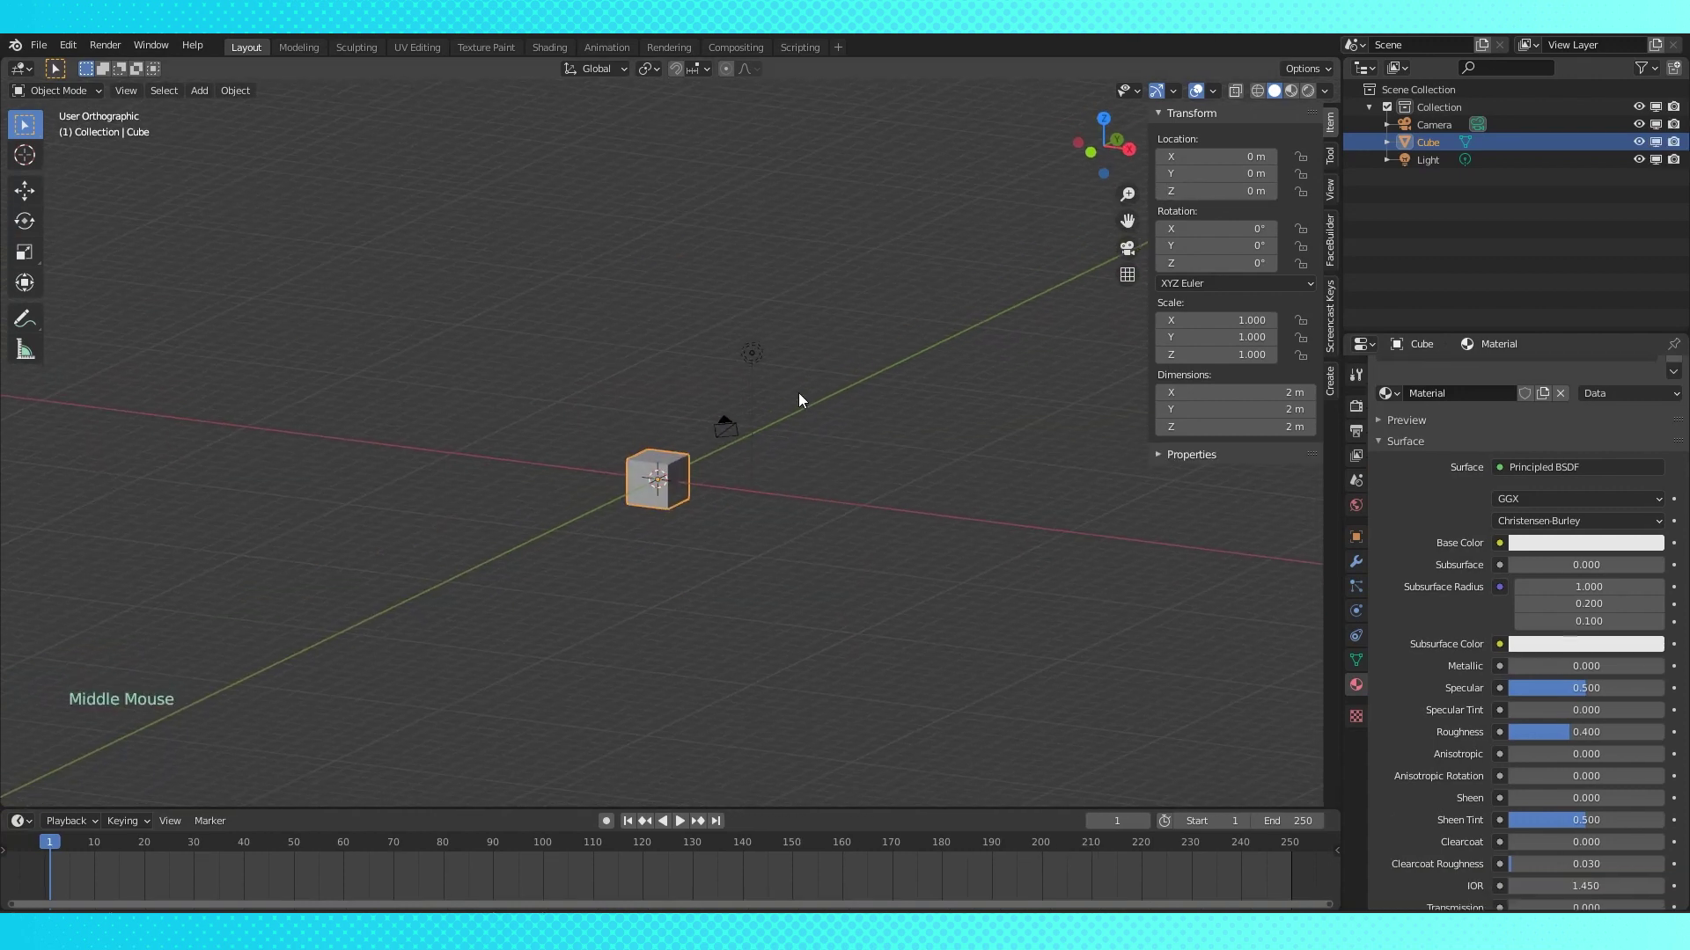
{"action": "key", "text": "g"}
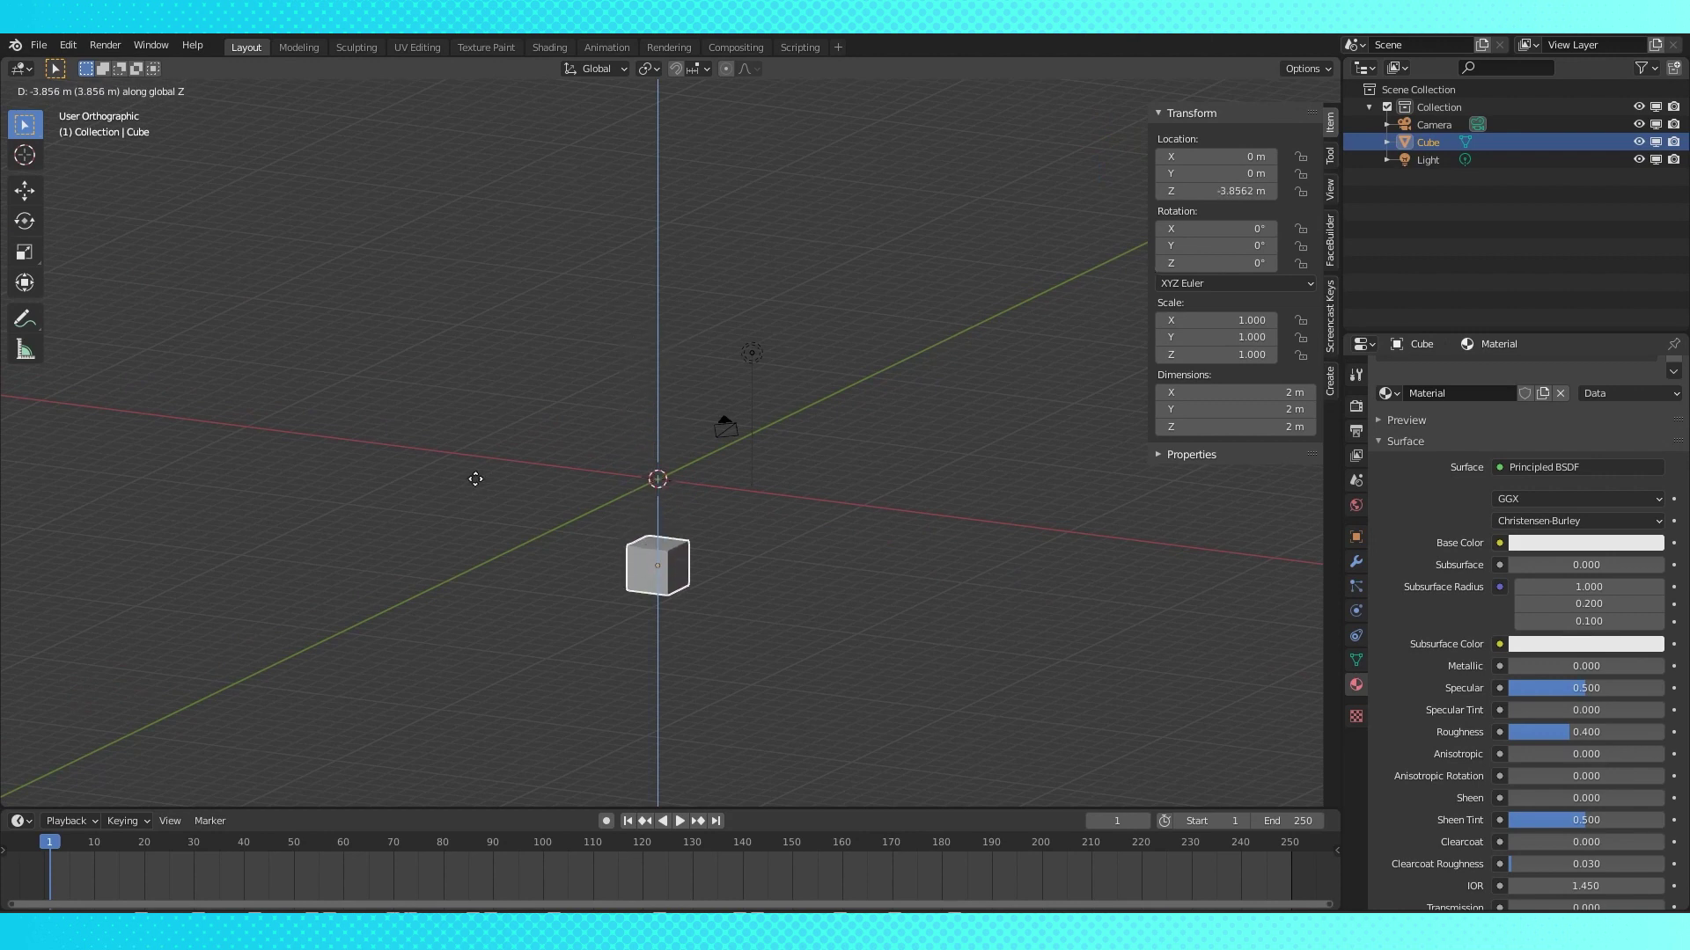
{"action": "key", "text": "y"}
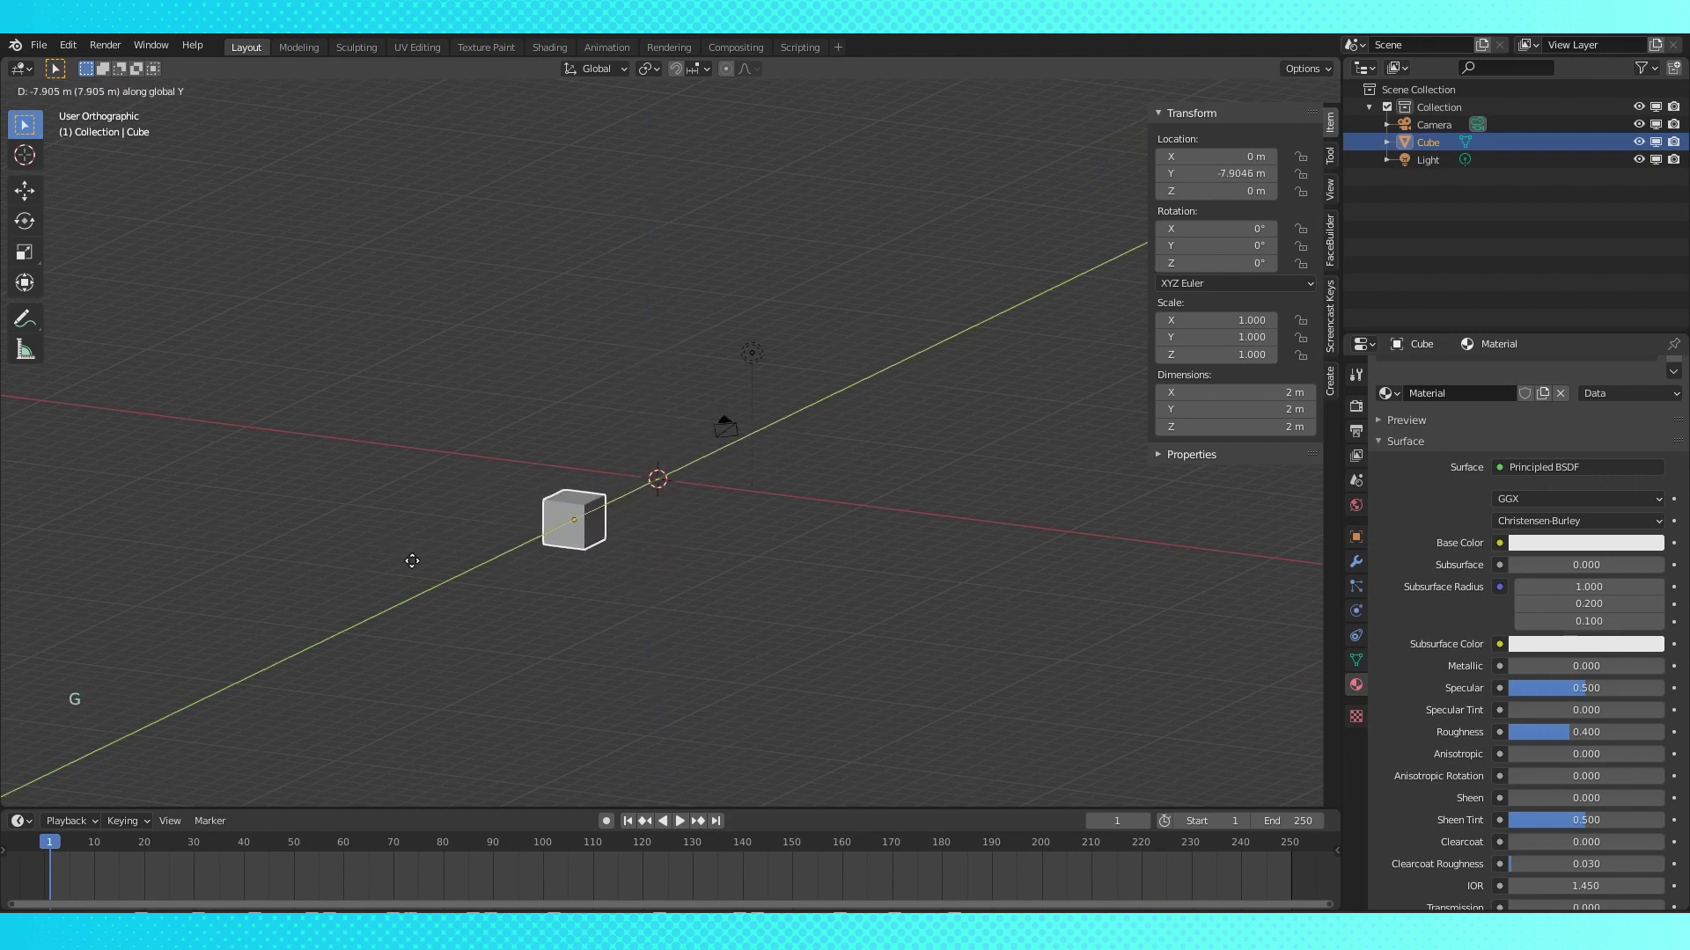
{"action": "type", "text": "0"}
{"action": "key", "text": "Return"}
{"action": "key", "text": "g"}
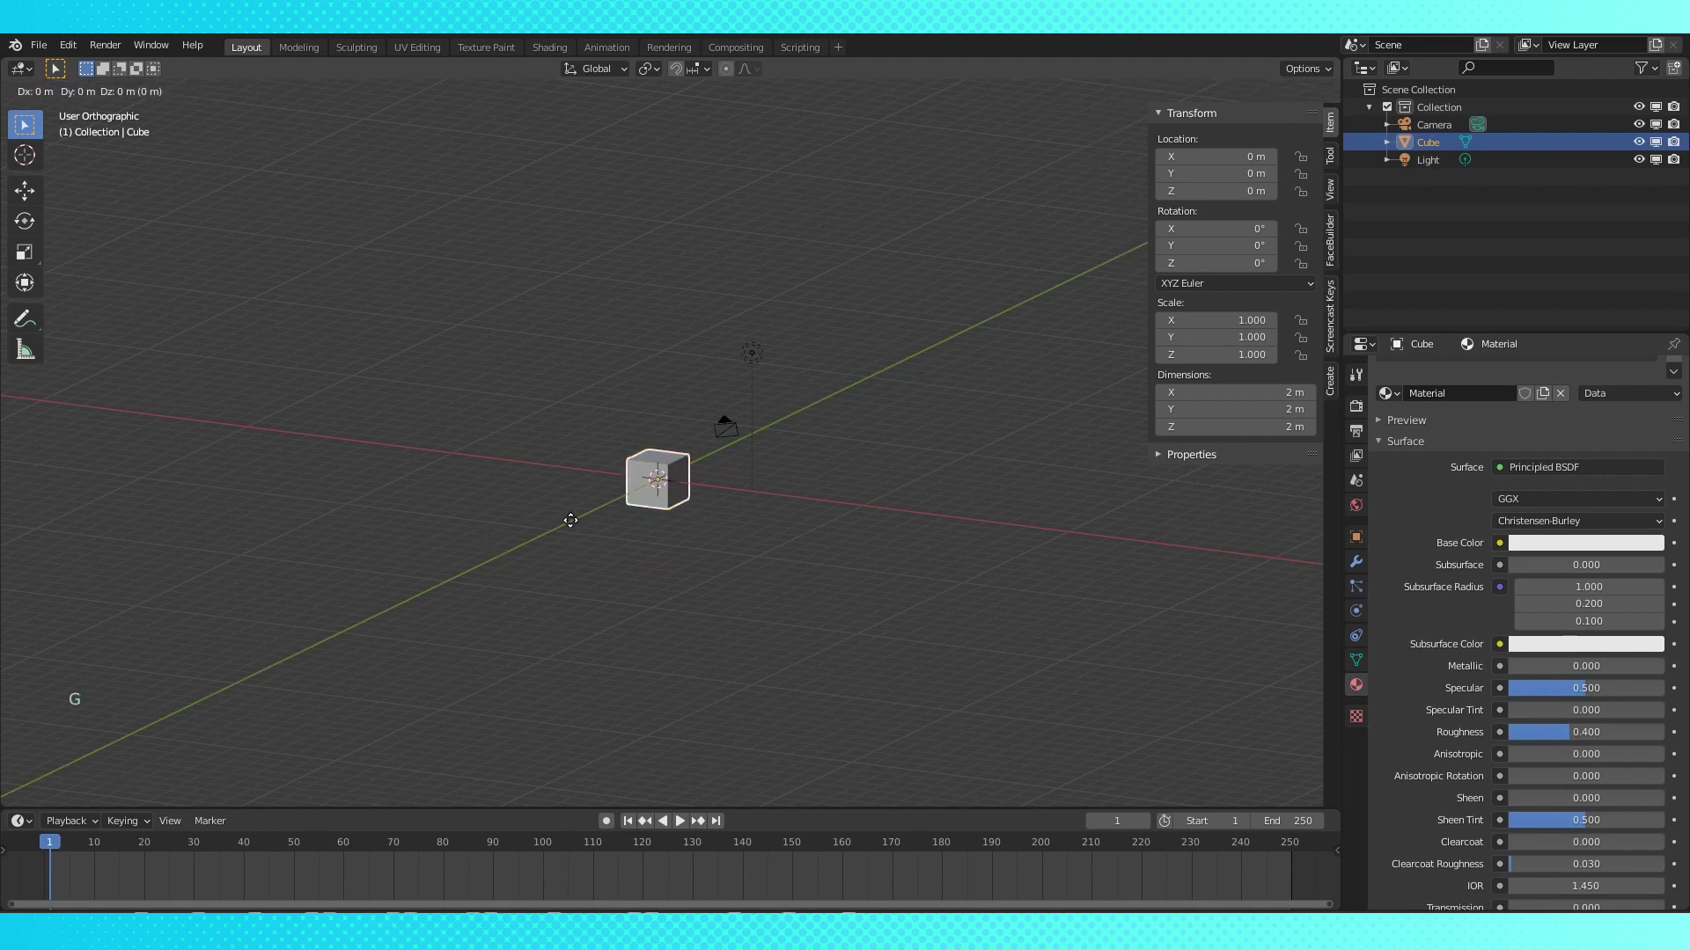
{"action": "key", "text": "x"}
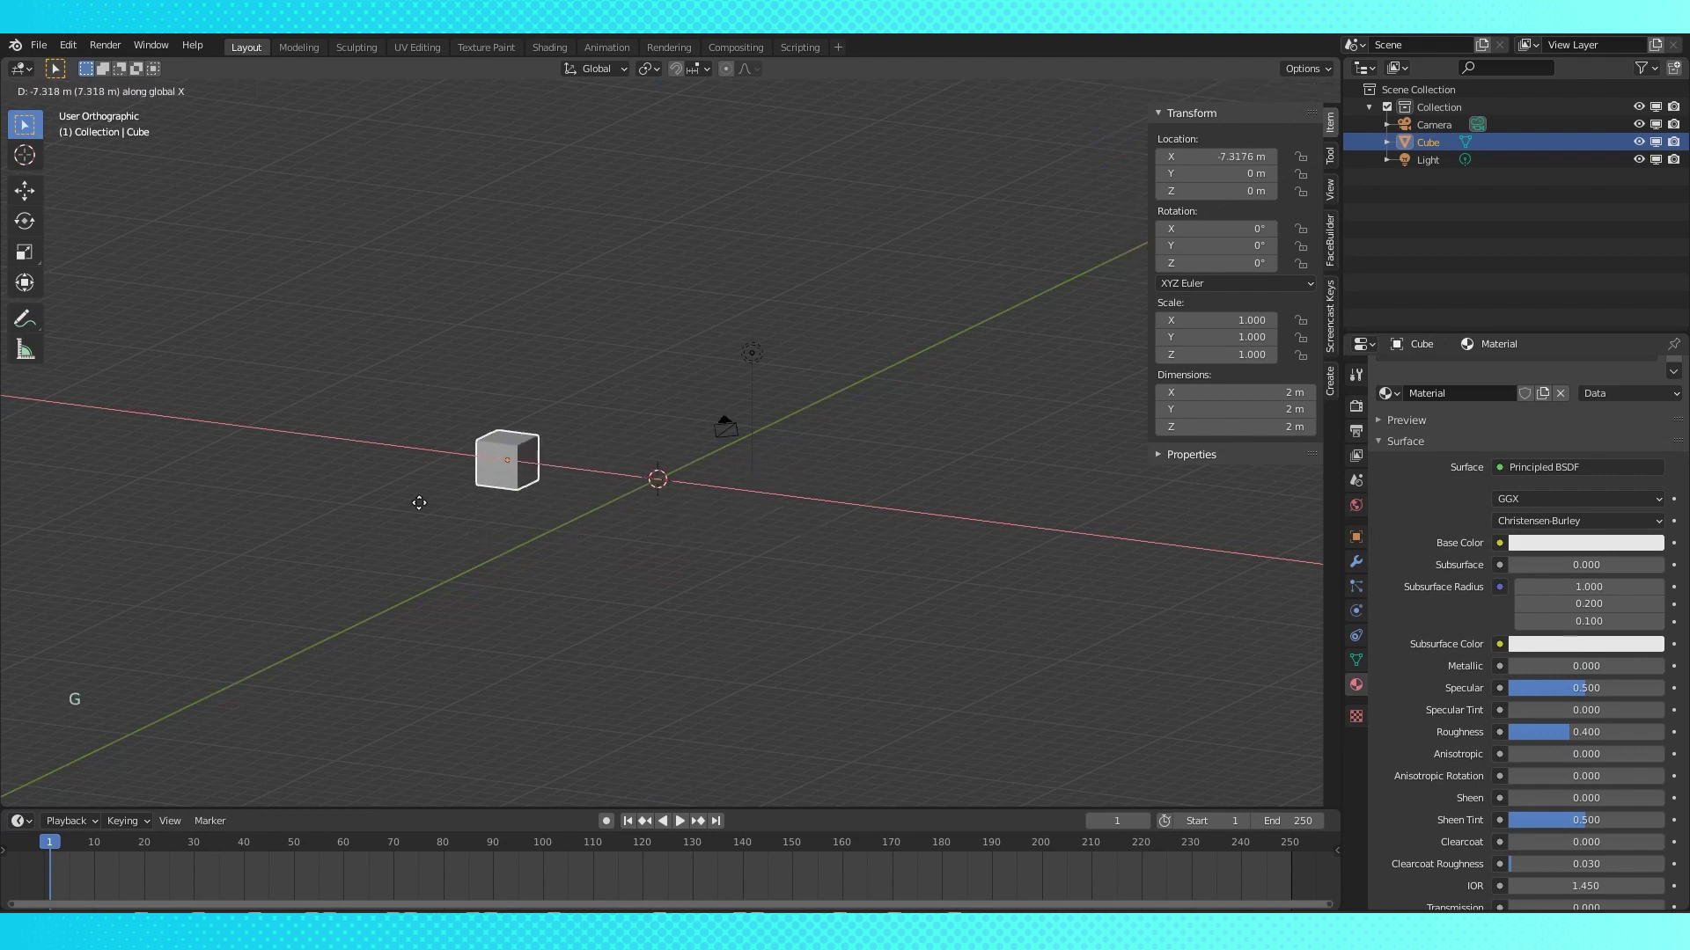
{"action": "key", "text": "Escape"}
{"action": "middle_click_drag", "start_coordinate": [660, 514], "coordinate": [630, 448]}
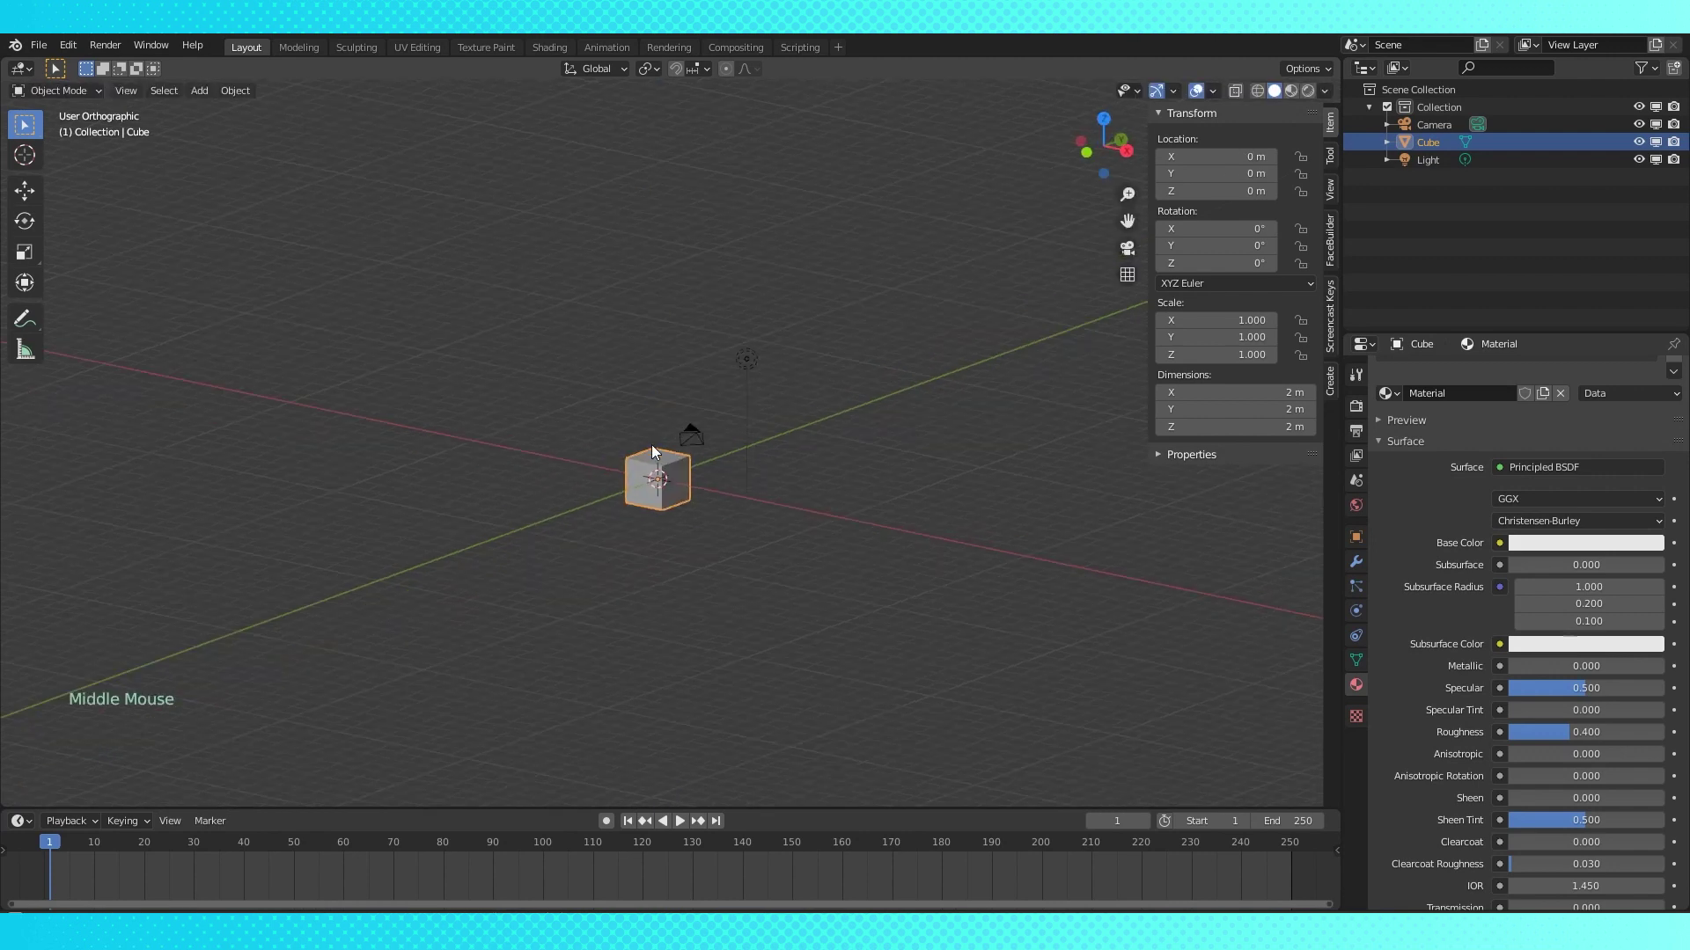
{"action": "scroll", "coordinate": [630, 448], "scroll_direction": "up", "scroll_amount": 3}
{"action": "key", "text": "g"}
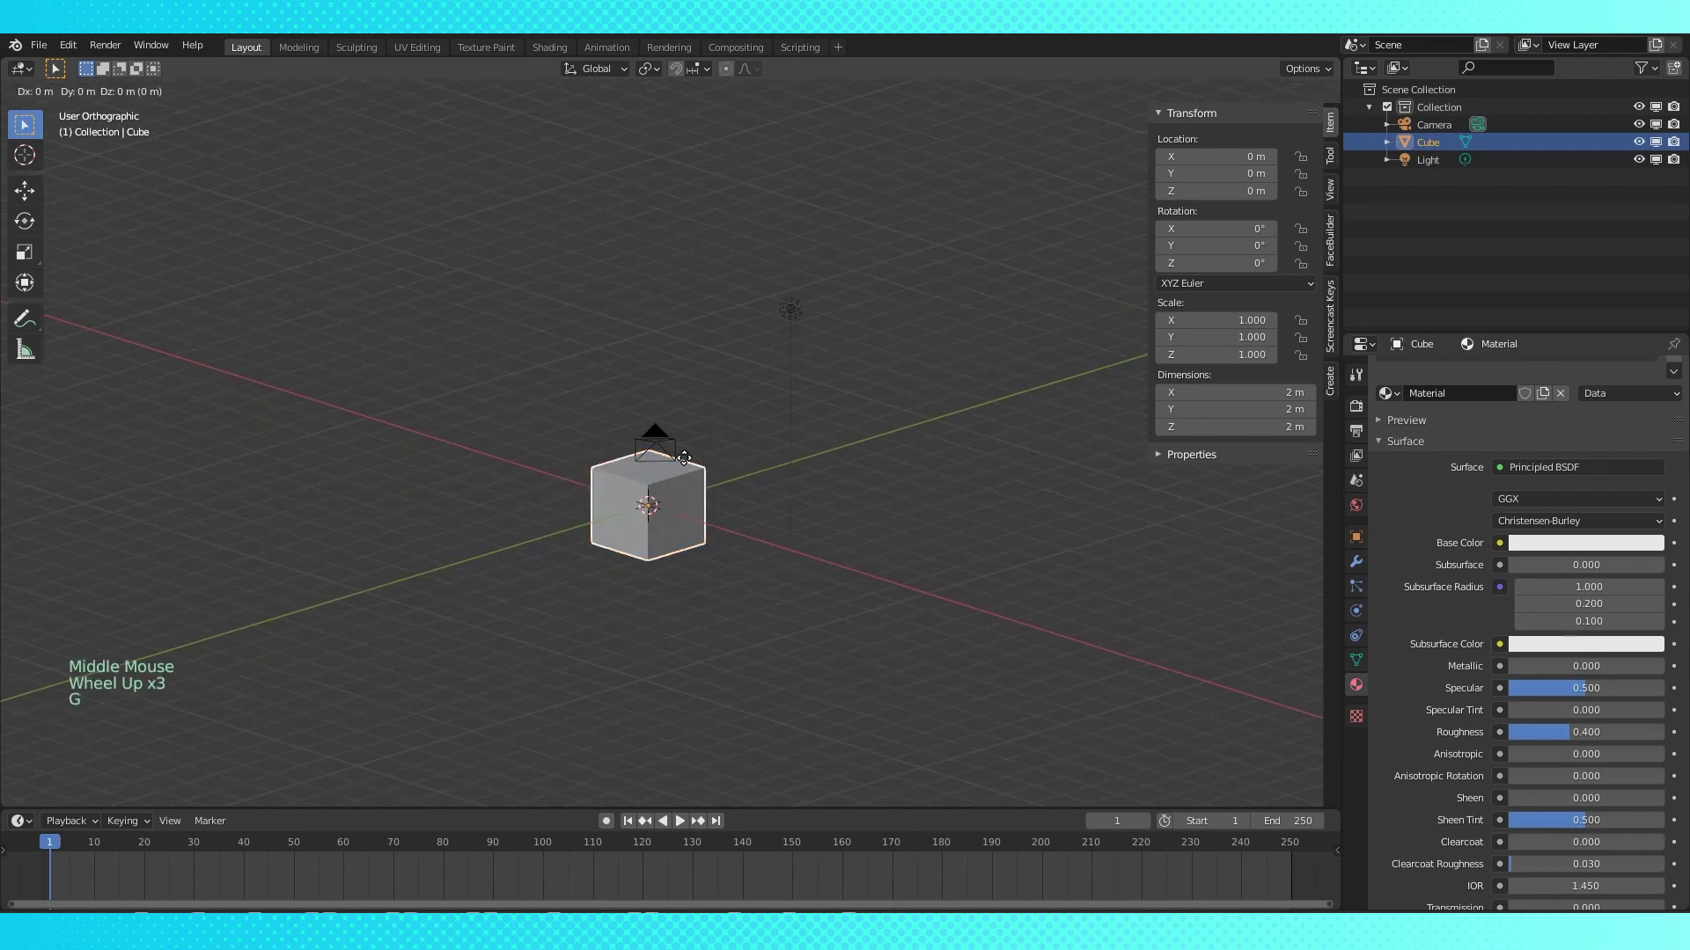
{"action": "key", "text": "shift+x"}
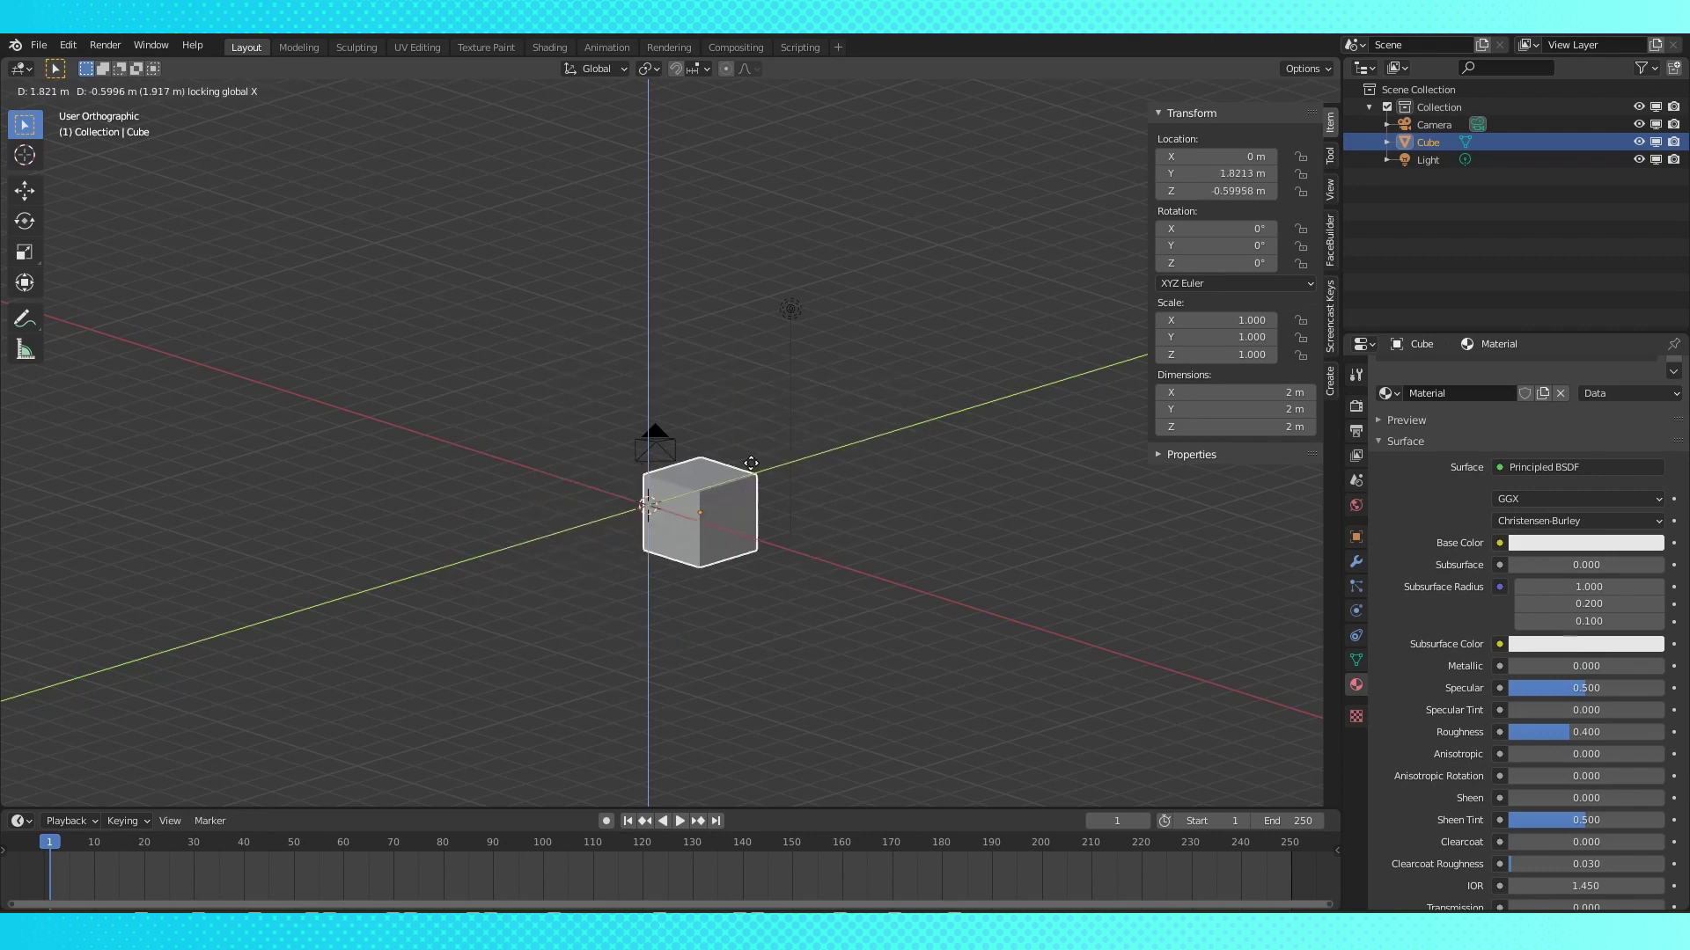
{"action": "right_click", "coordinate": [860, 464]}
{"action": "key", "text": "r"}
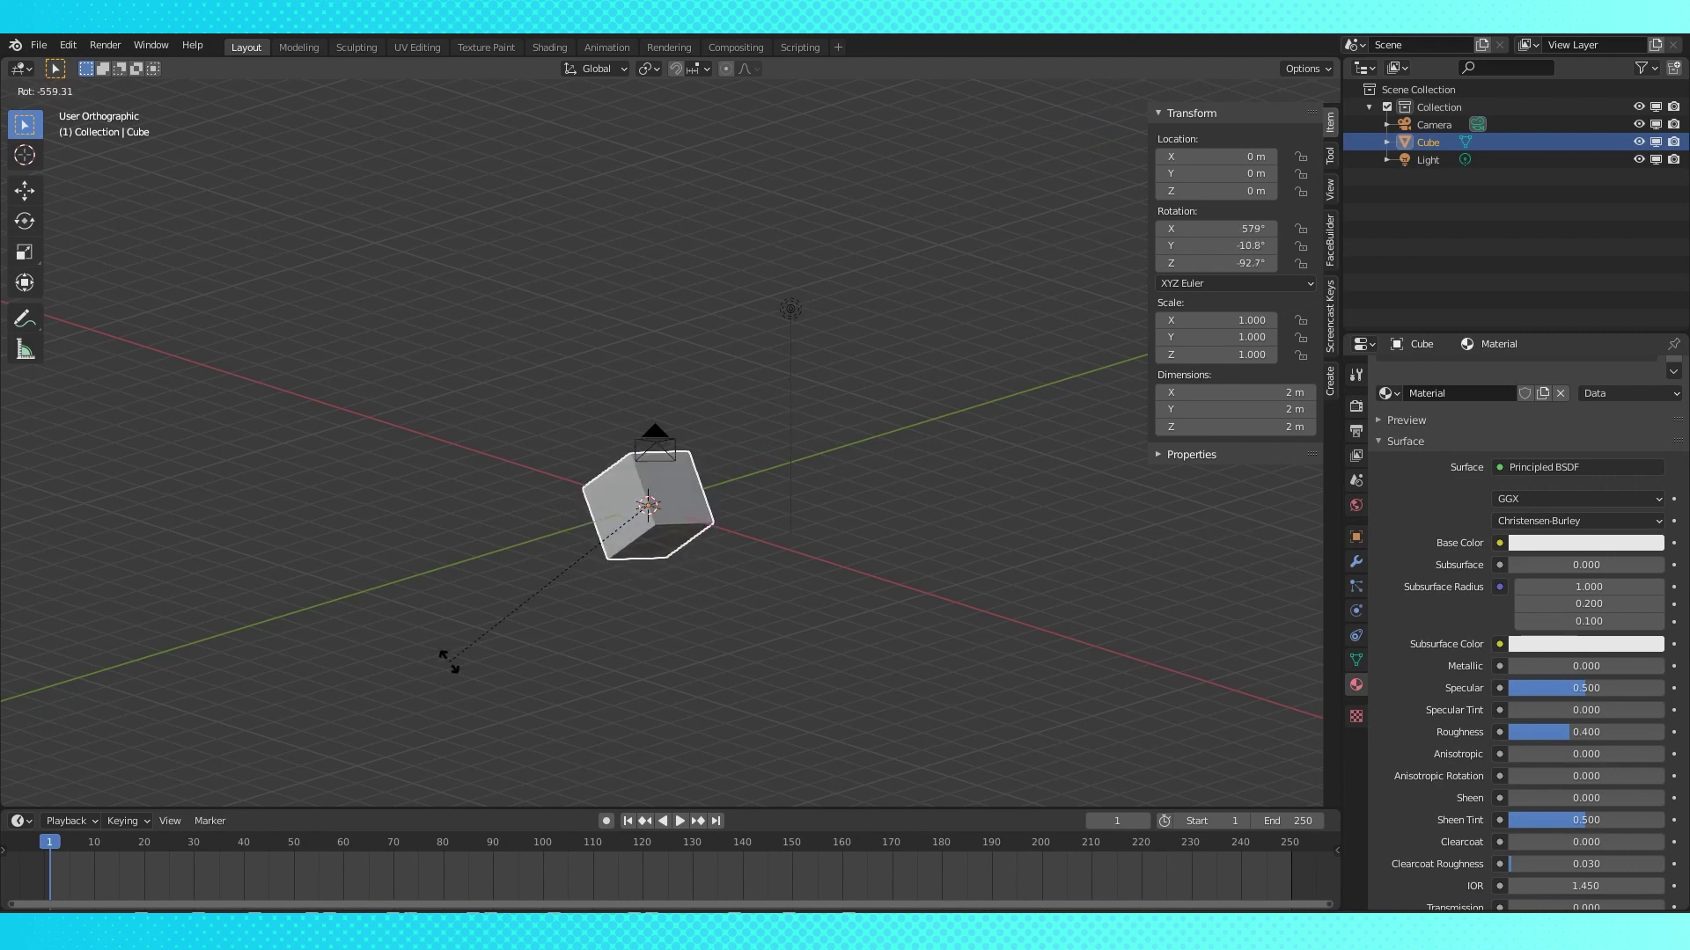
{"action": "key", "text": "y"}
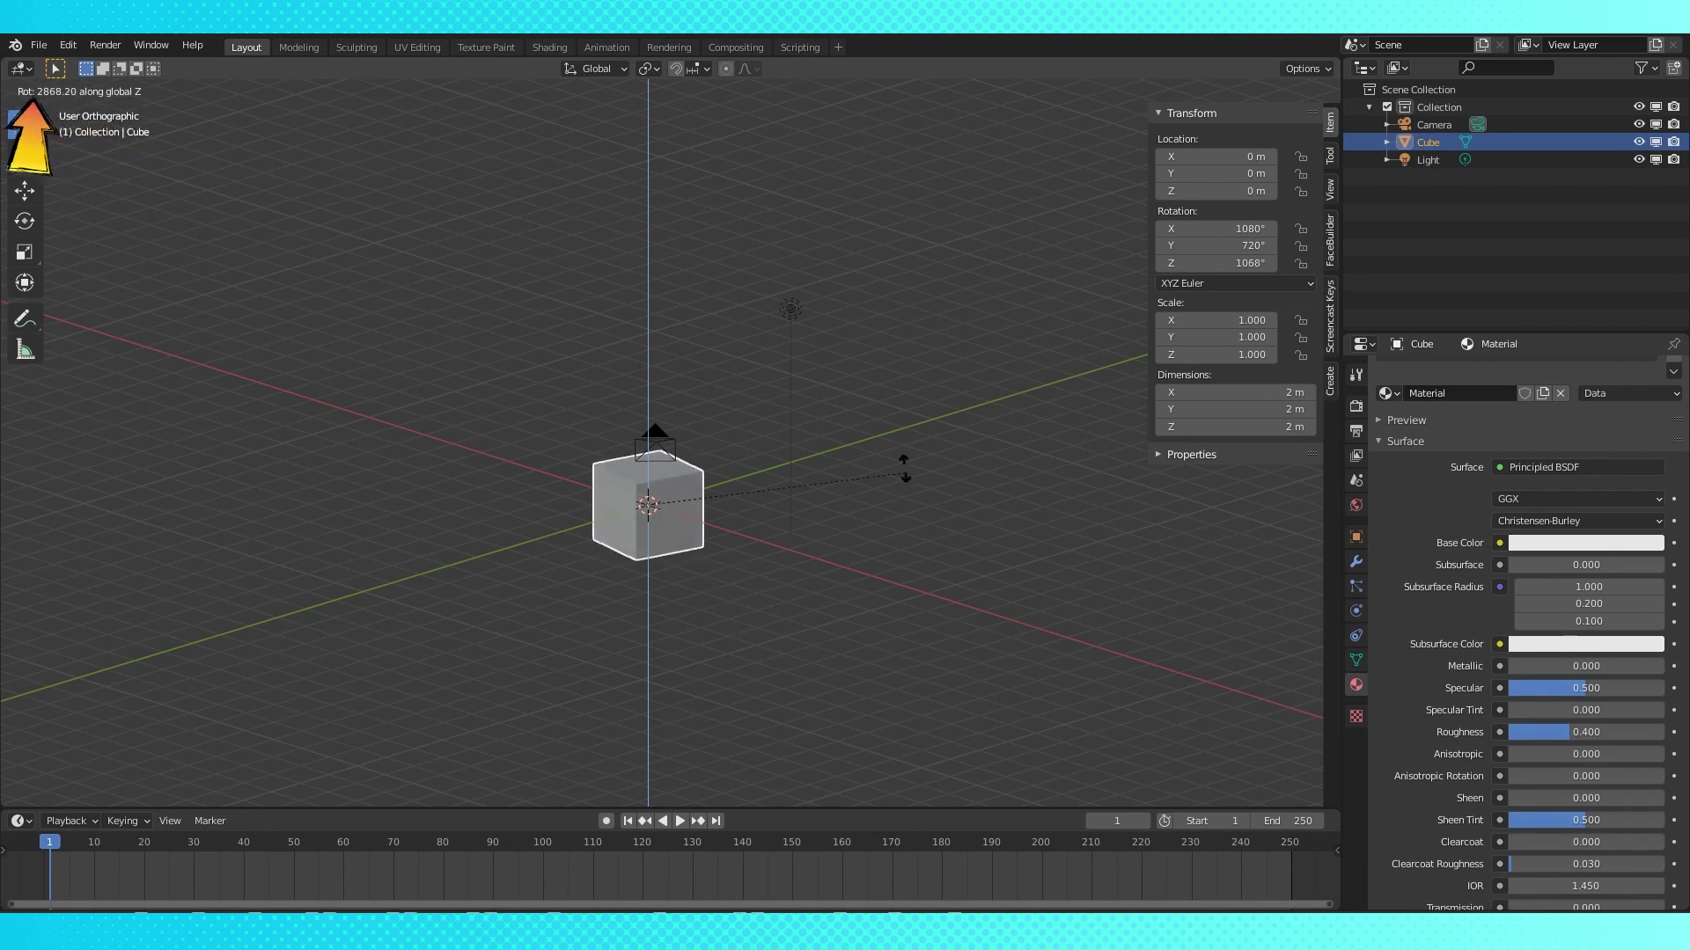
{"action": "key", "text": "Escape"}
{"action": "key", "text": "s"}
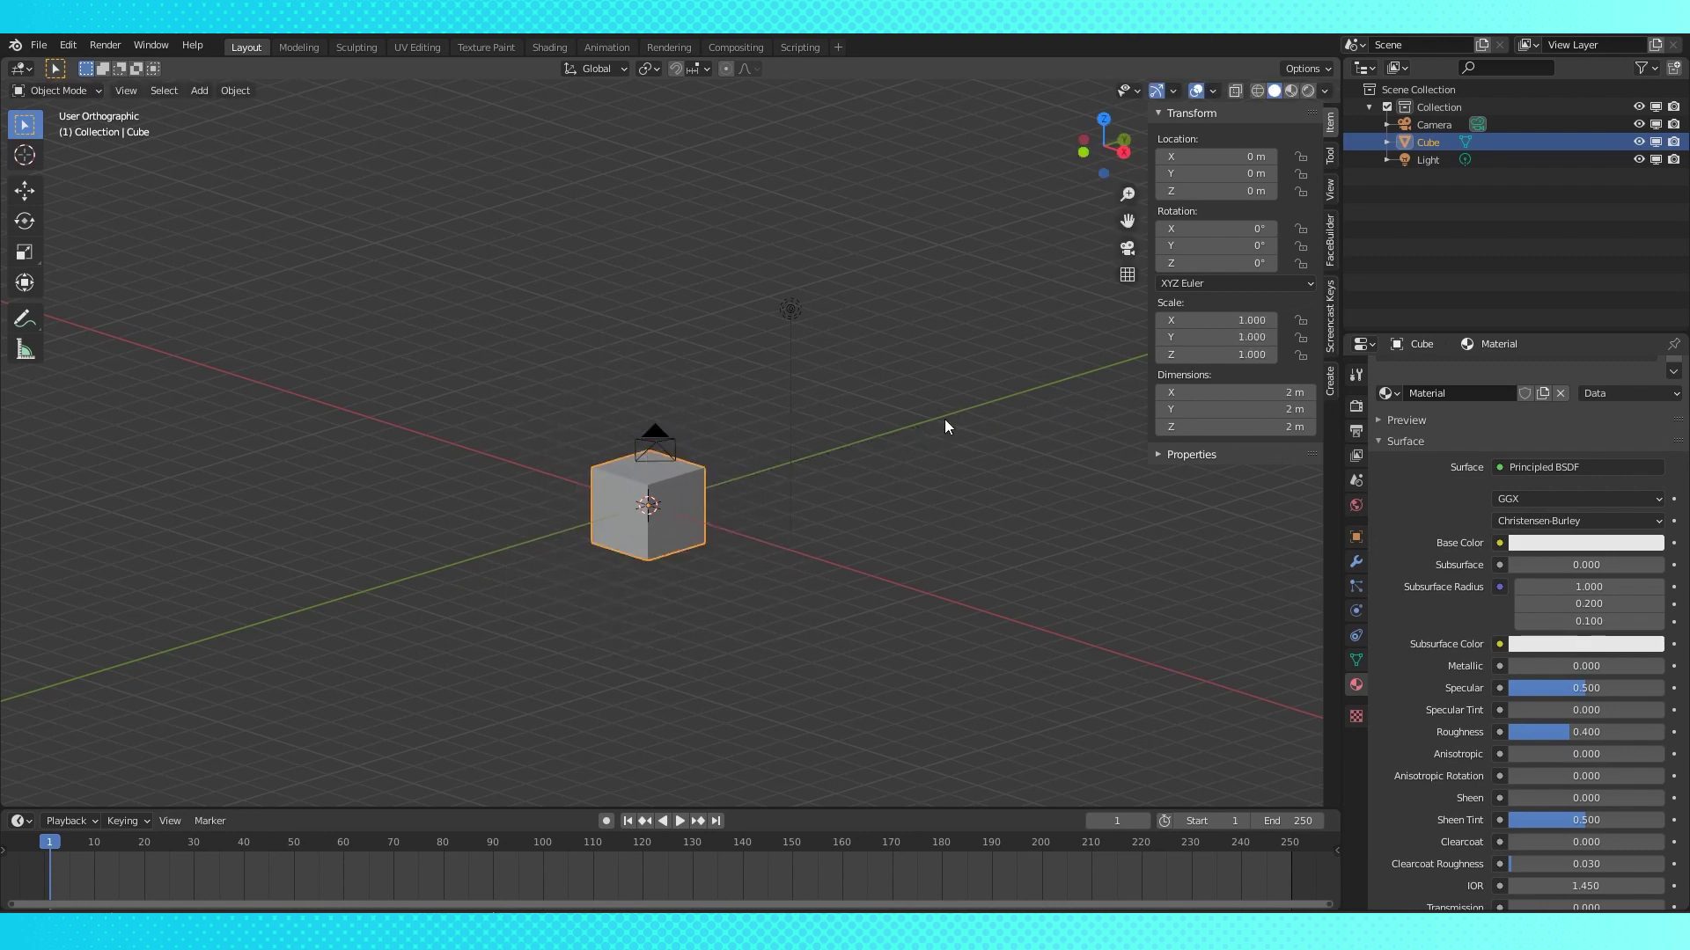
{"action": "key", "text": "z"}
{"action": "key", "text": "y"}
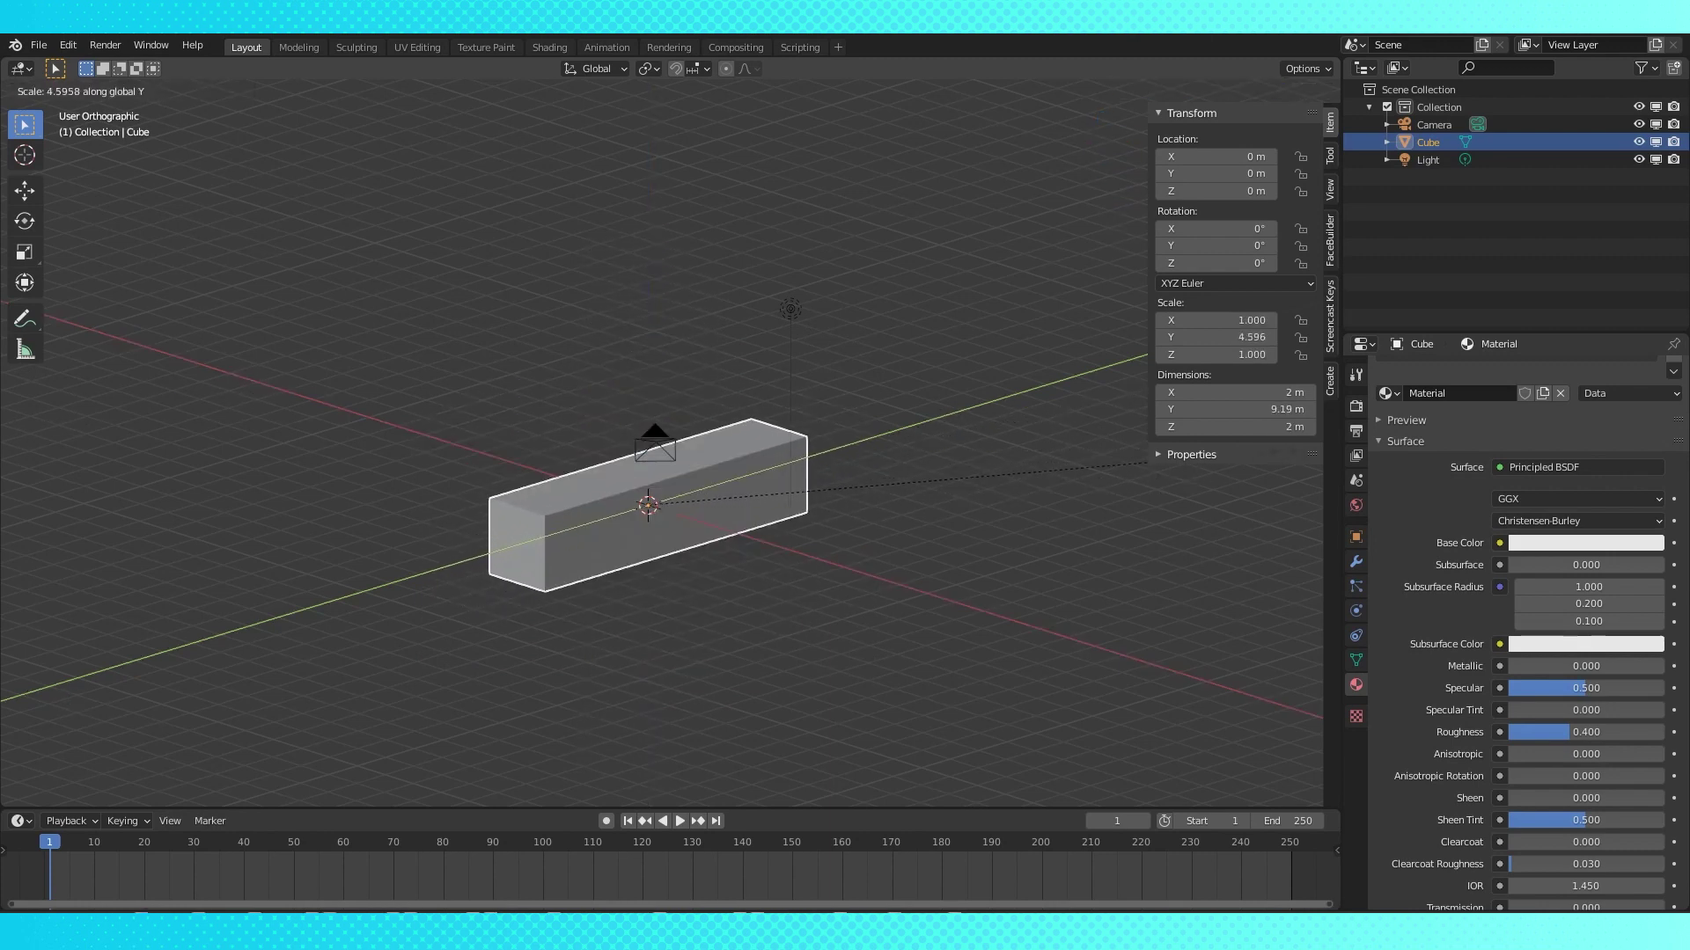
{"action": "key", "text": "Escape"}
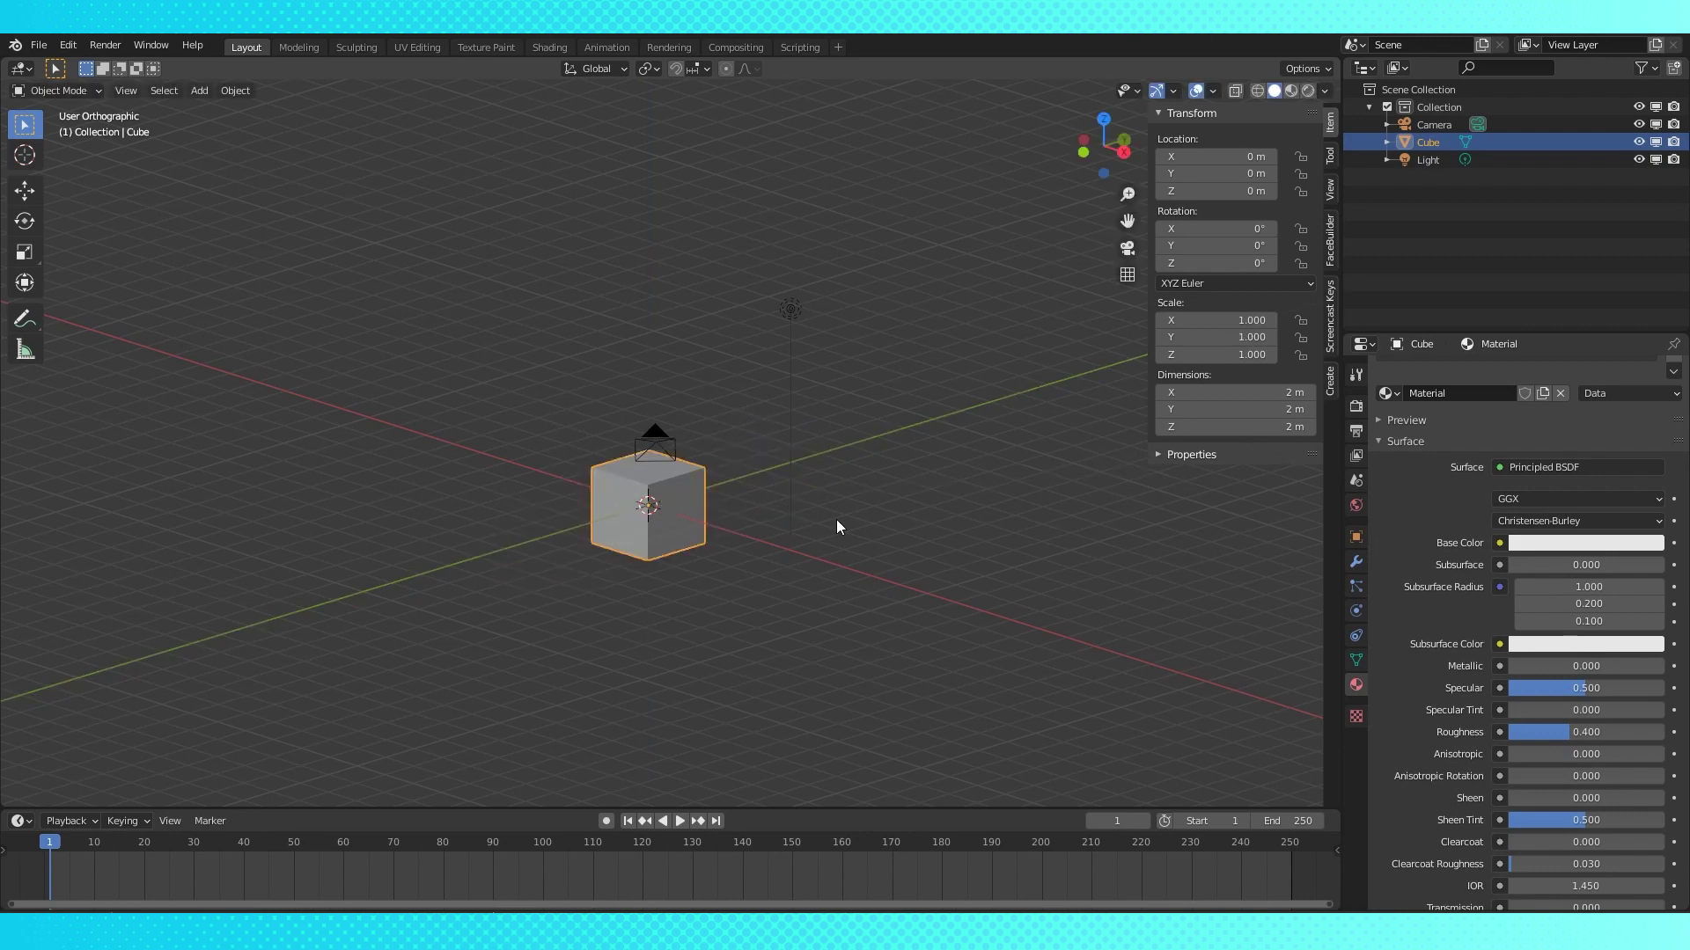
- Add a new cube, raise it along Z above the original, and shrink it into a thin pillar
{"action": "key", "text": "shift+a"}
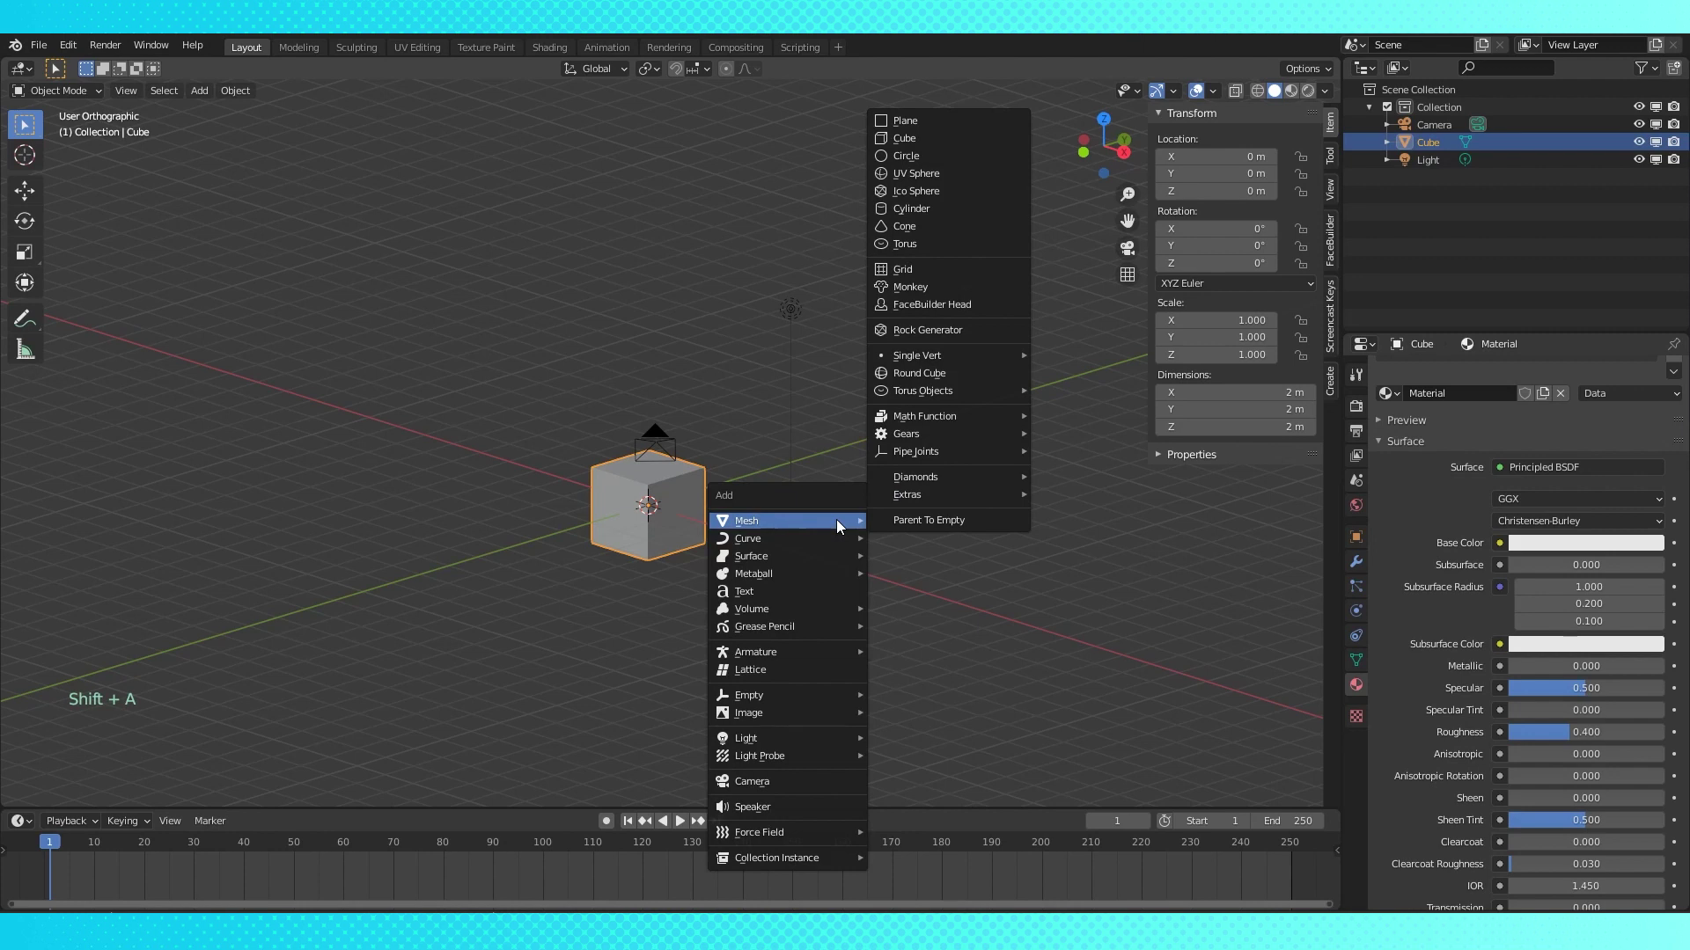
{"action": "left_click", "coordinate": [910, 139]}
{"action": "key", "text": "g"}
{"action": "key", "text": "z"}
{"action": "left_click", "coordinate": [762, 352]}
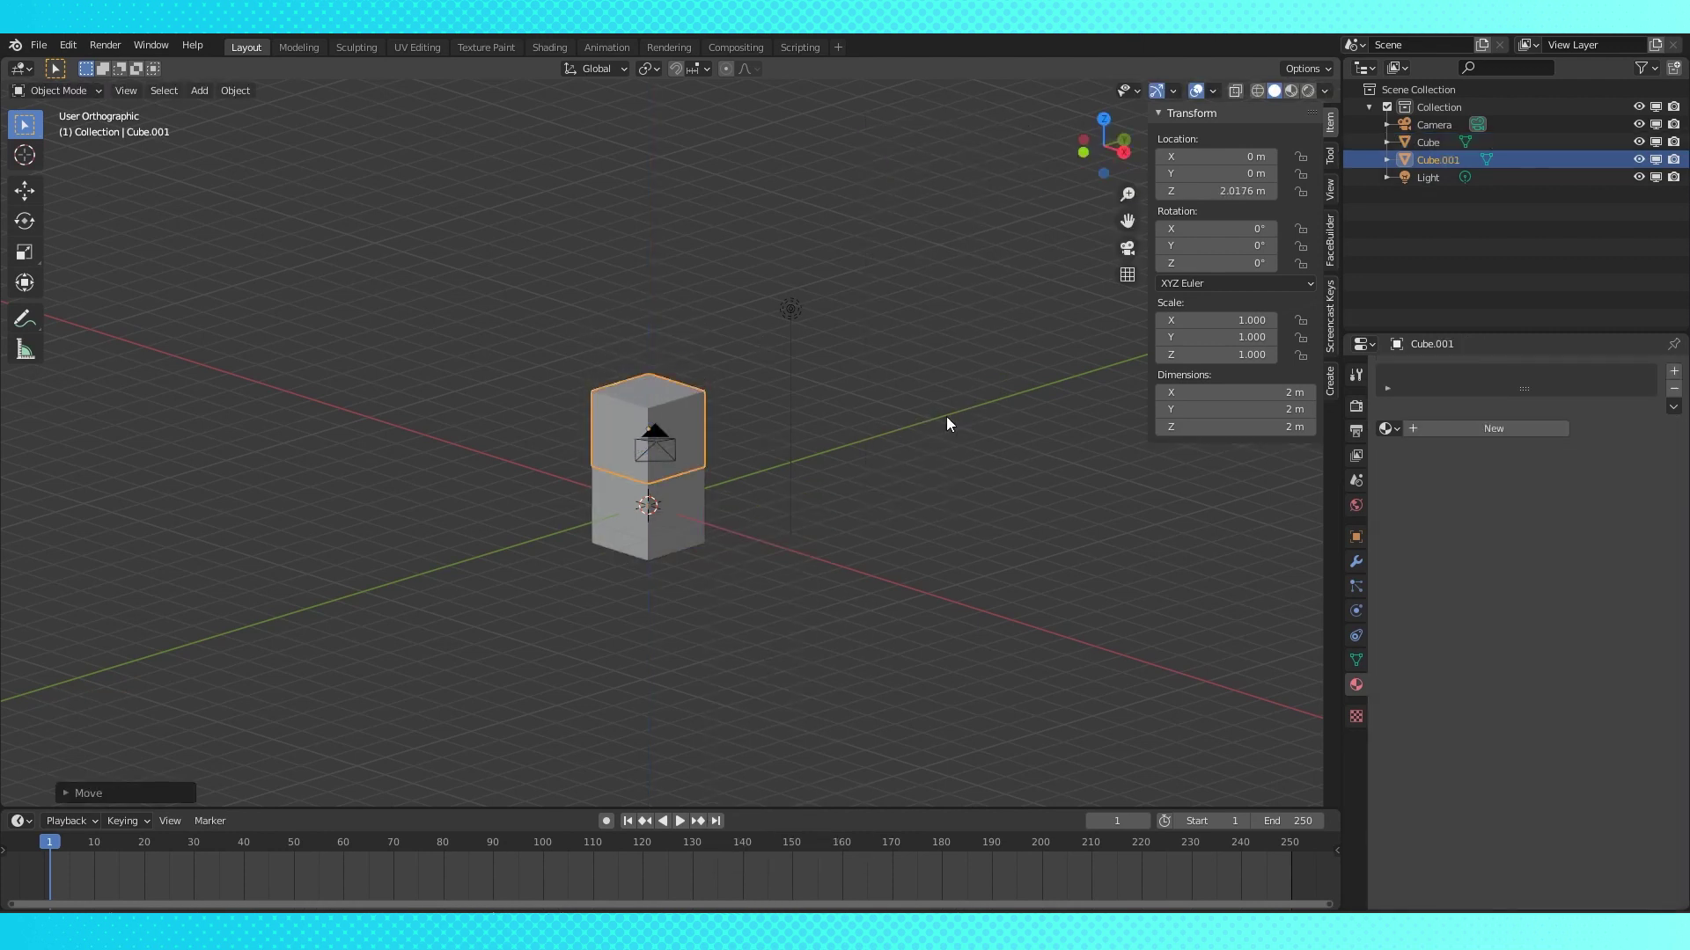
{"action": "key", "text": "s"}
{"action": "key", "text": "shift+z"}
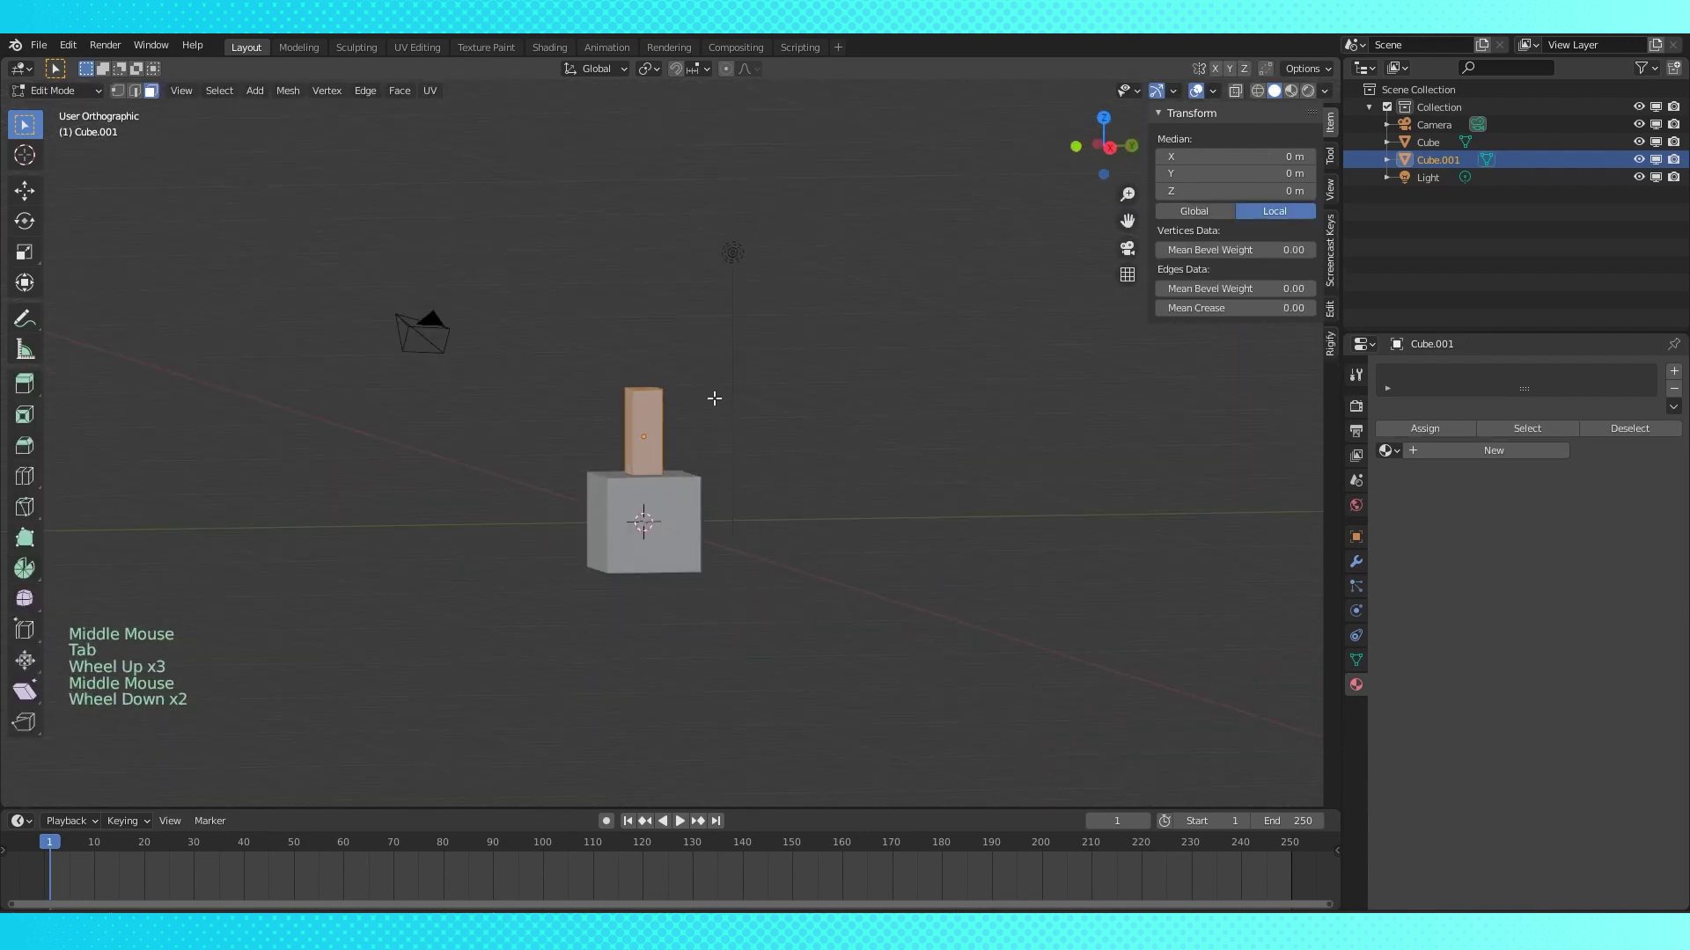
- Flatten the original cube along Z, then select both cubes and try rotating them together
{"action": "key", "text": "s"}
{"action": "key", "text": "z"}
{"action": "left_click", "coordinate": [799, 504]}
{"action": "key", "text": "g"}
{"action": "middle_click_drag", "start_coordinate": [799, 503], "coordinate": [712, 454]}
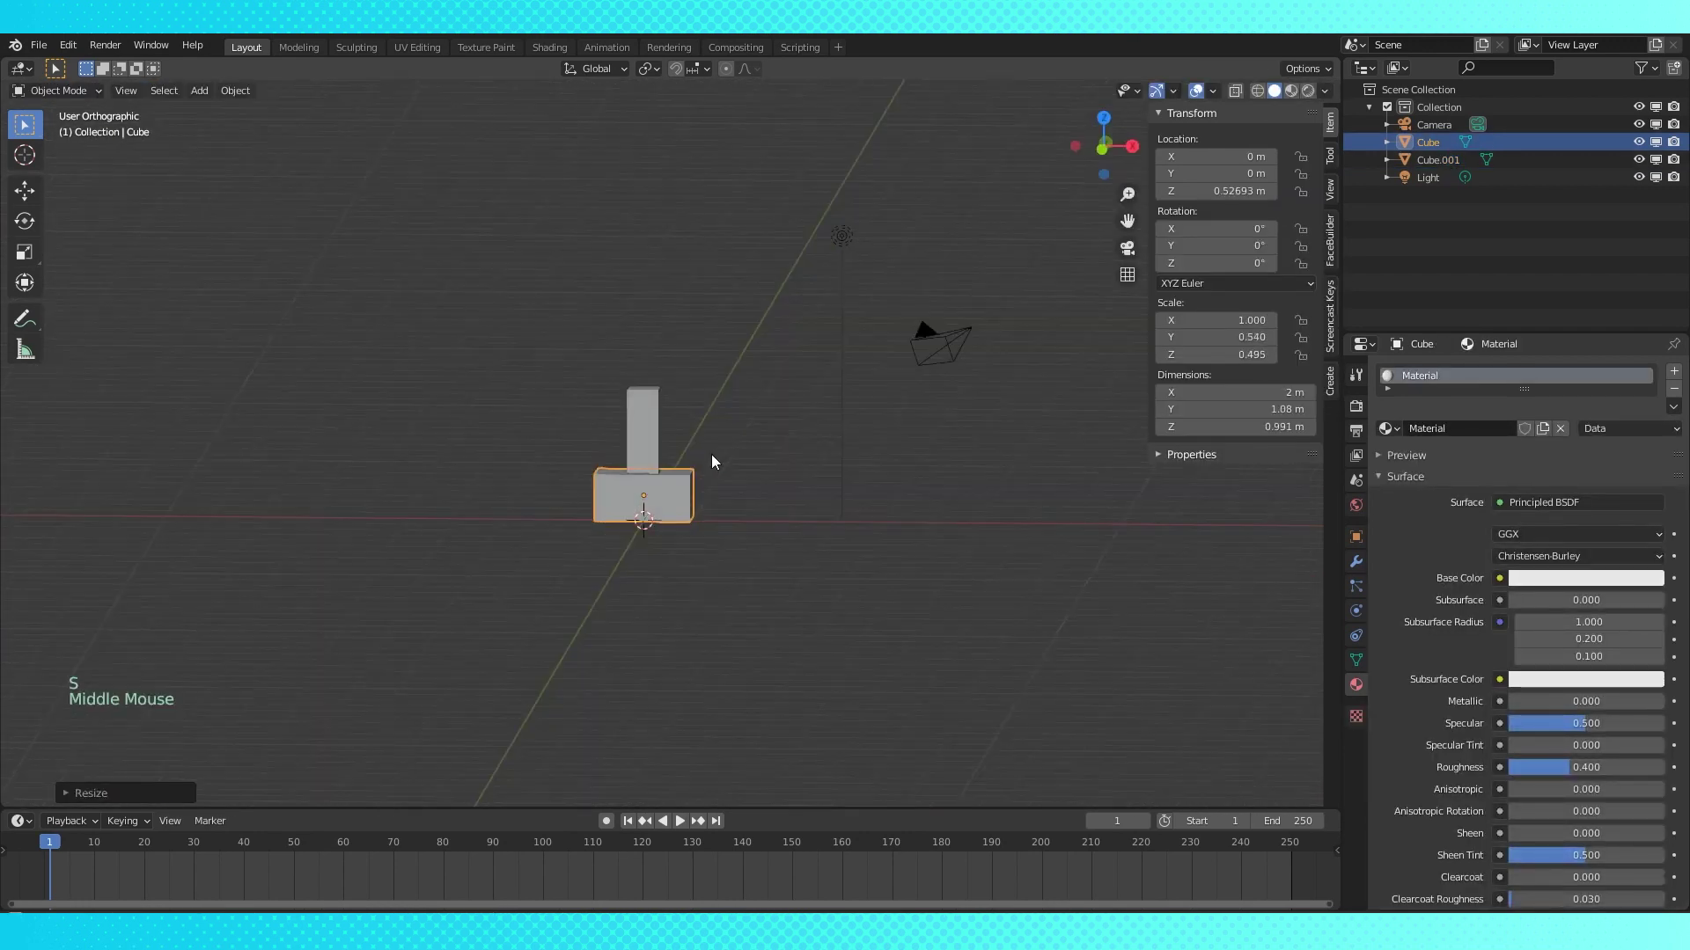
{"action": "left_click", "coordinate": [634, 416], "text": "shift"}
{"action": "key", "text": "KP_1"}
{"action": "key", "text": "r"}
{"action": "right_click", "coordinate": [614, 518]}
{"action": "middle_click_drag", "start_coordinate": [613, 518], "coordinate": [916, 611]}
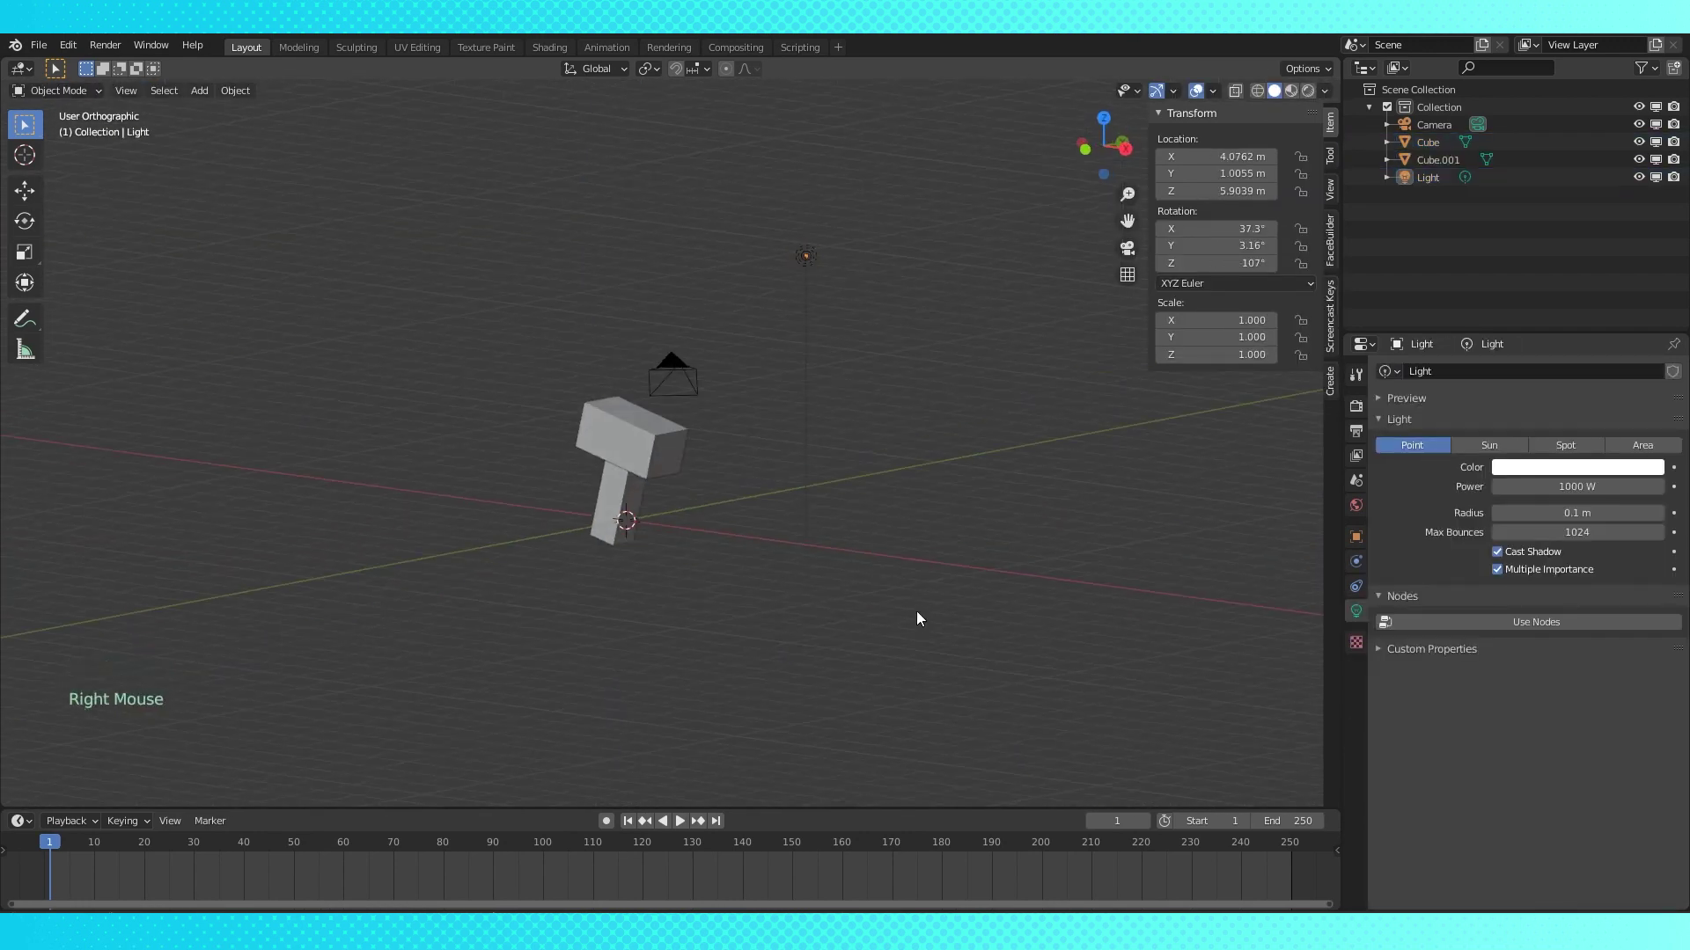
- Add a UV sphere and place it beside the cubes
{"action": "key", "text": "shift+a"}
{"action": "left_click", "coordinate": [889, 457]}
{"action": "scroll", "coordinate": [889, 466], "scroll_direction": "up", "scroll_amount": 3}
{"action": "key", "text": "KP_1"}
{"action": "key", "text": "g"}
{"action": "left_click", "coordinate": [880, 492]}
{"action": "middle_click_drag", "start_coordinate": [880, 492], "coordinate": [917, 508]}
{"action": "scroll", "coordinate": [917, 509], "scroll_direction": "down", "scroll_amount": 3}
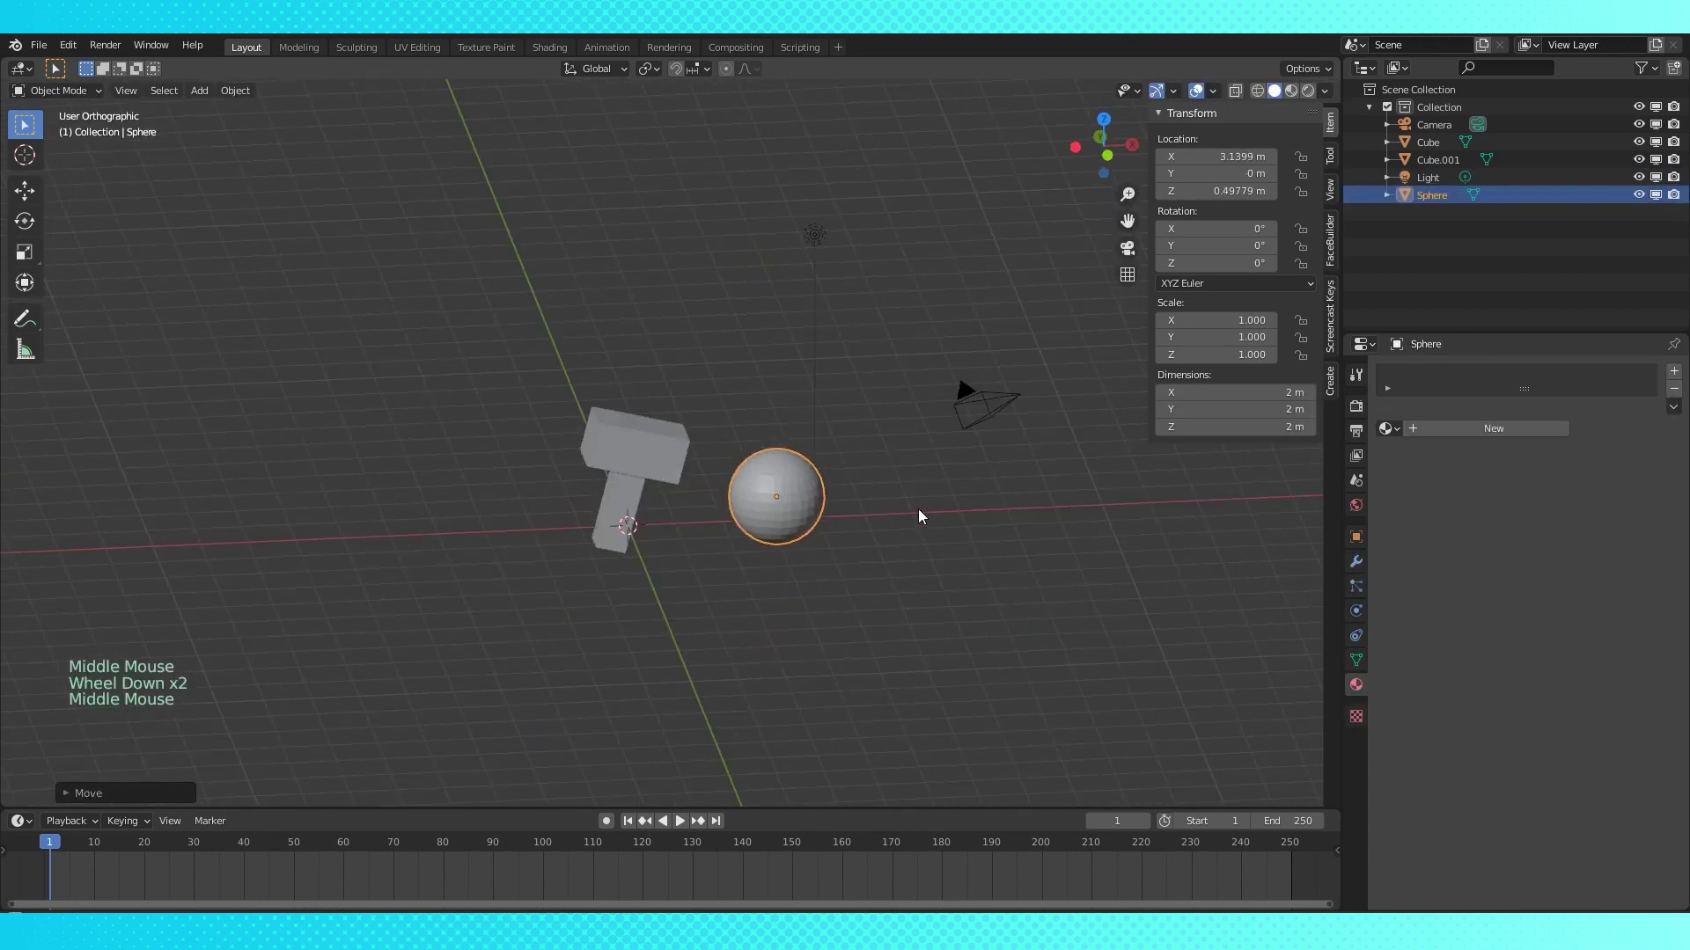
- Add a cone, scale it to 0.7, lift it above the cubes and tilt it
{"action": "key", "text": "shift+a"}
{"action": "left_click", "coordinate": [1016, 198]}
{"action": "key", "text": "KP_1"}
{"action": "key", "text": "s"}
{"action": "key", "text": "g"}
{"action": "left_click", "coordinate": [678, 377]}
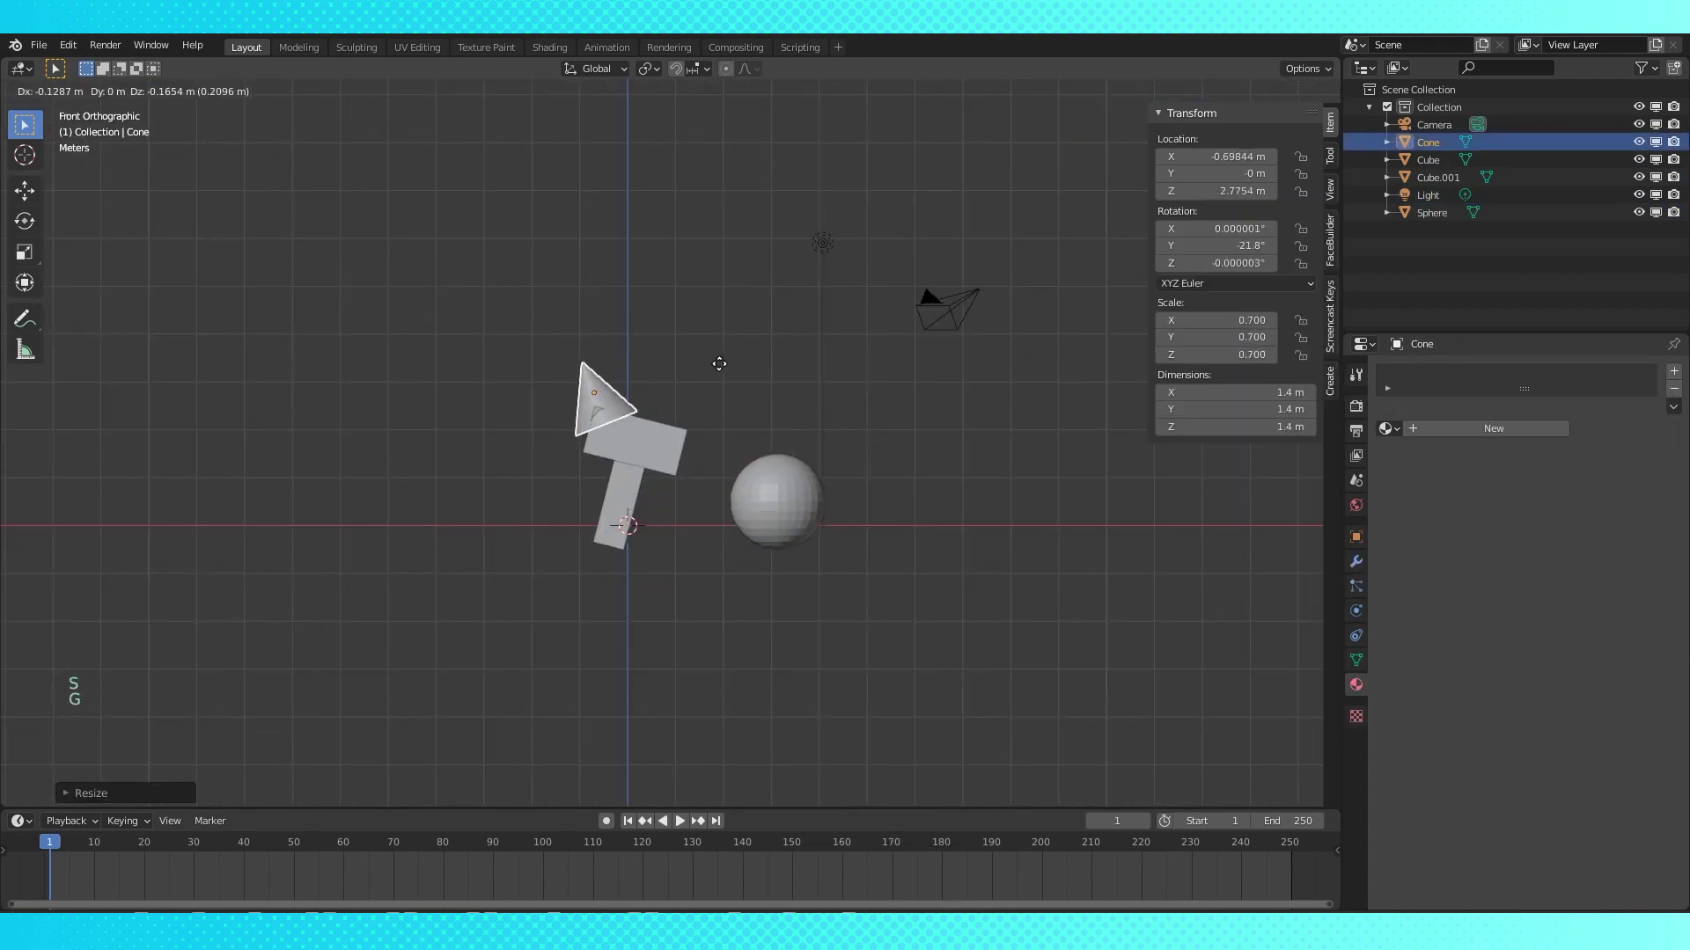
{"action": "key", "text": "KP_7"}
{"action": "key", "text": "r"}
{"action": "key", "text": "KP_1"}
{"action": "key", "text": "r"}
- Add a torus and place it beneath the sphere
{"action": "key", "text": "shift+a"}
{"action": "left_click", "coordinate": [884, 524]}
{"action": "key", "text": "g"}
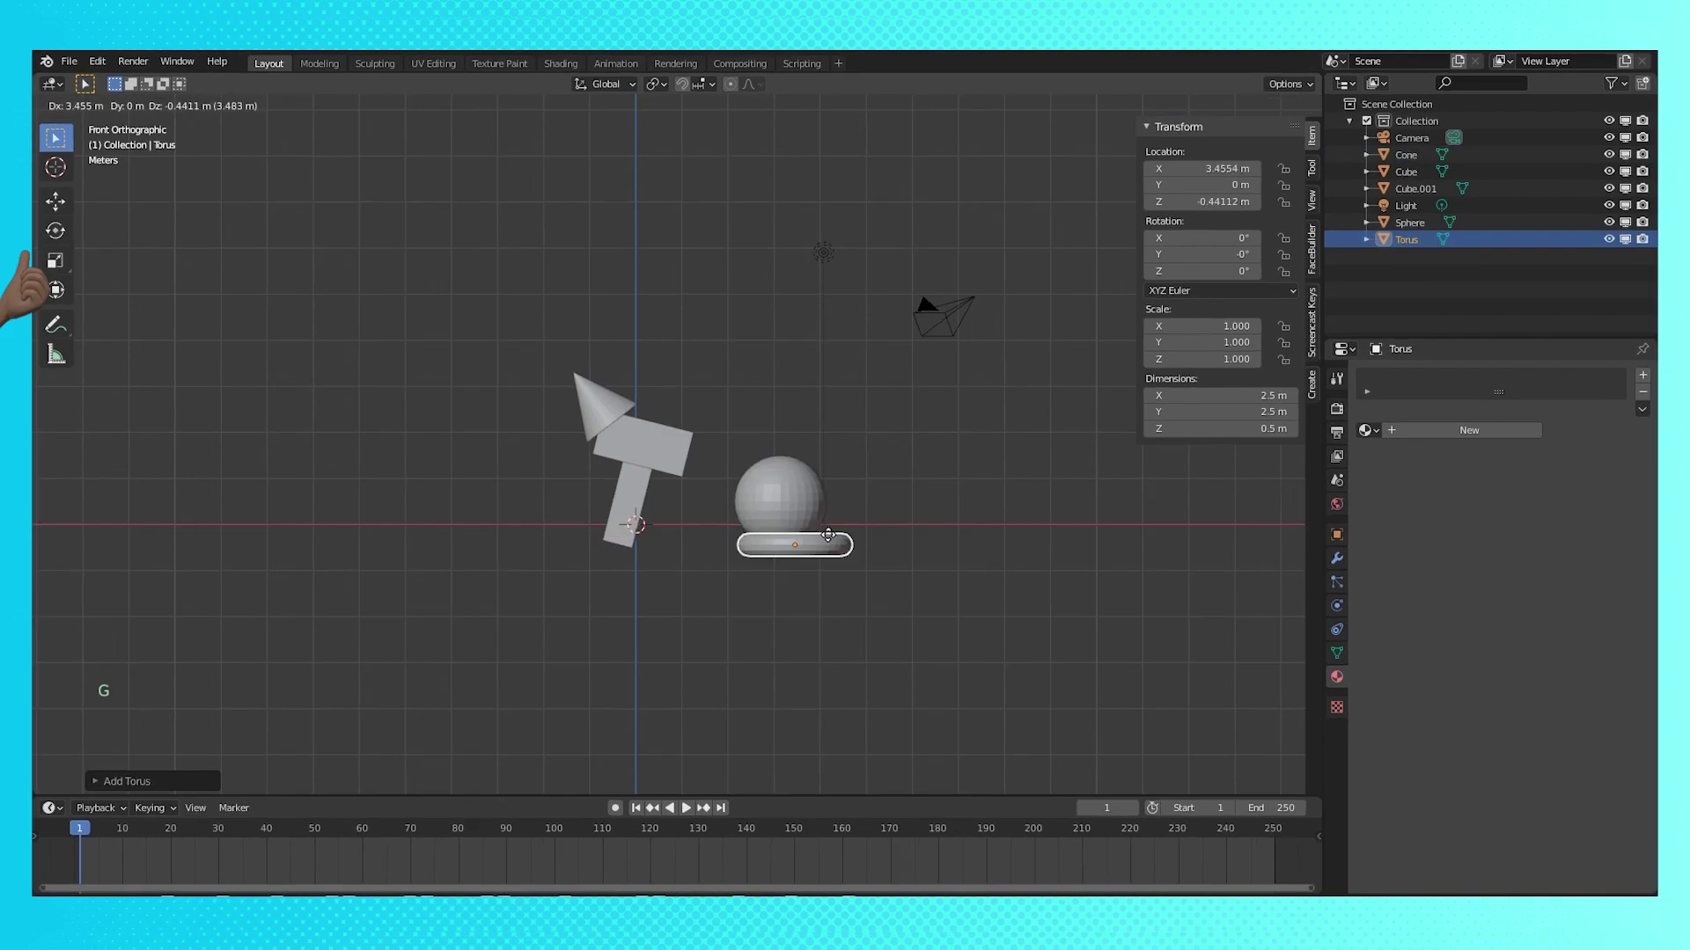
{"action": "middle_click_drag", "start_coordinate": [795, 500], "coordinate": [648, 351]}
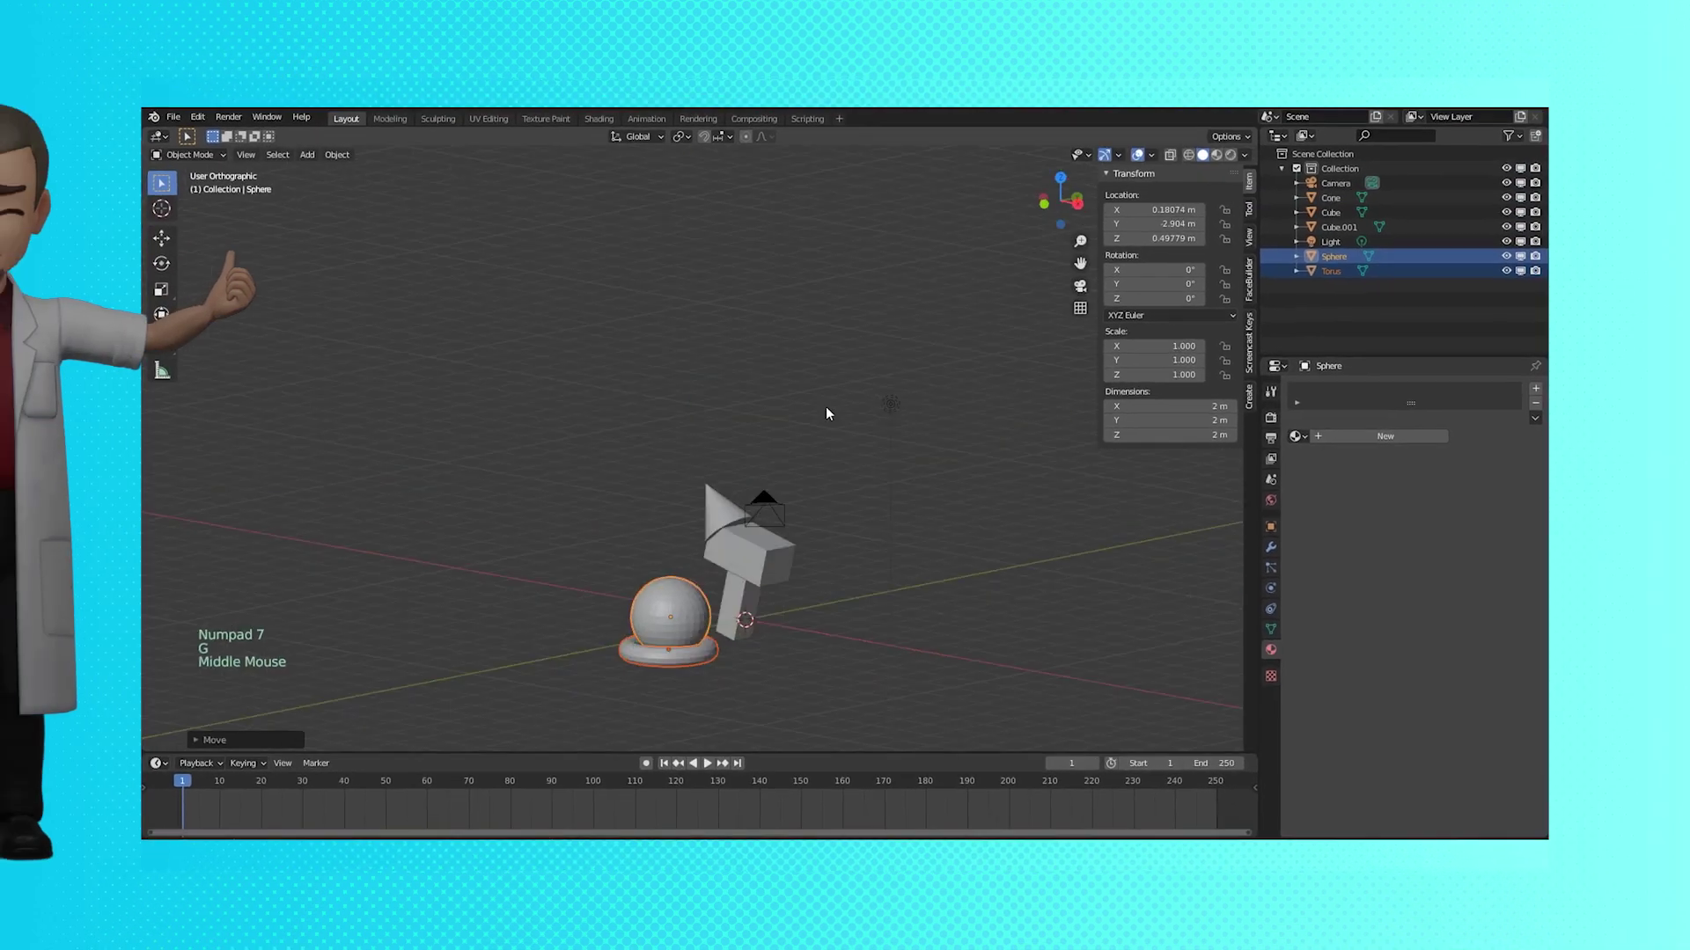
{"action": "right_click", "coordinate": [825, 412]}
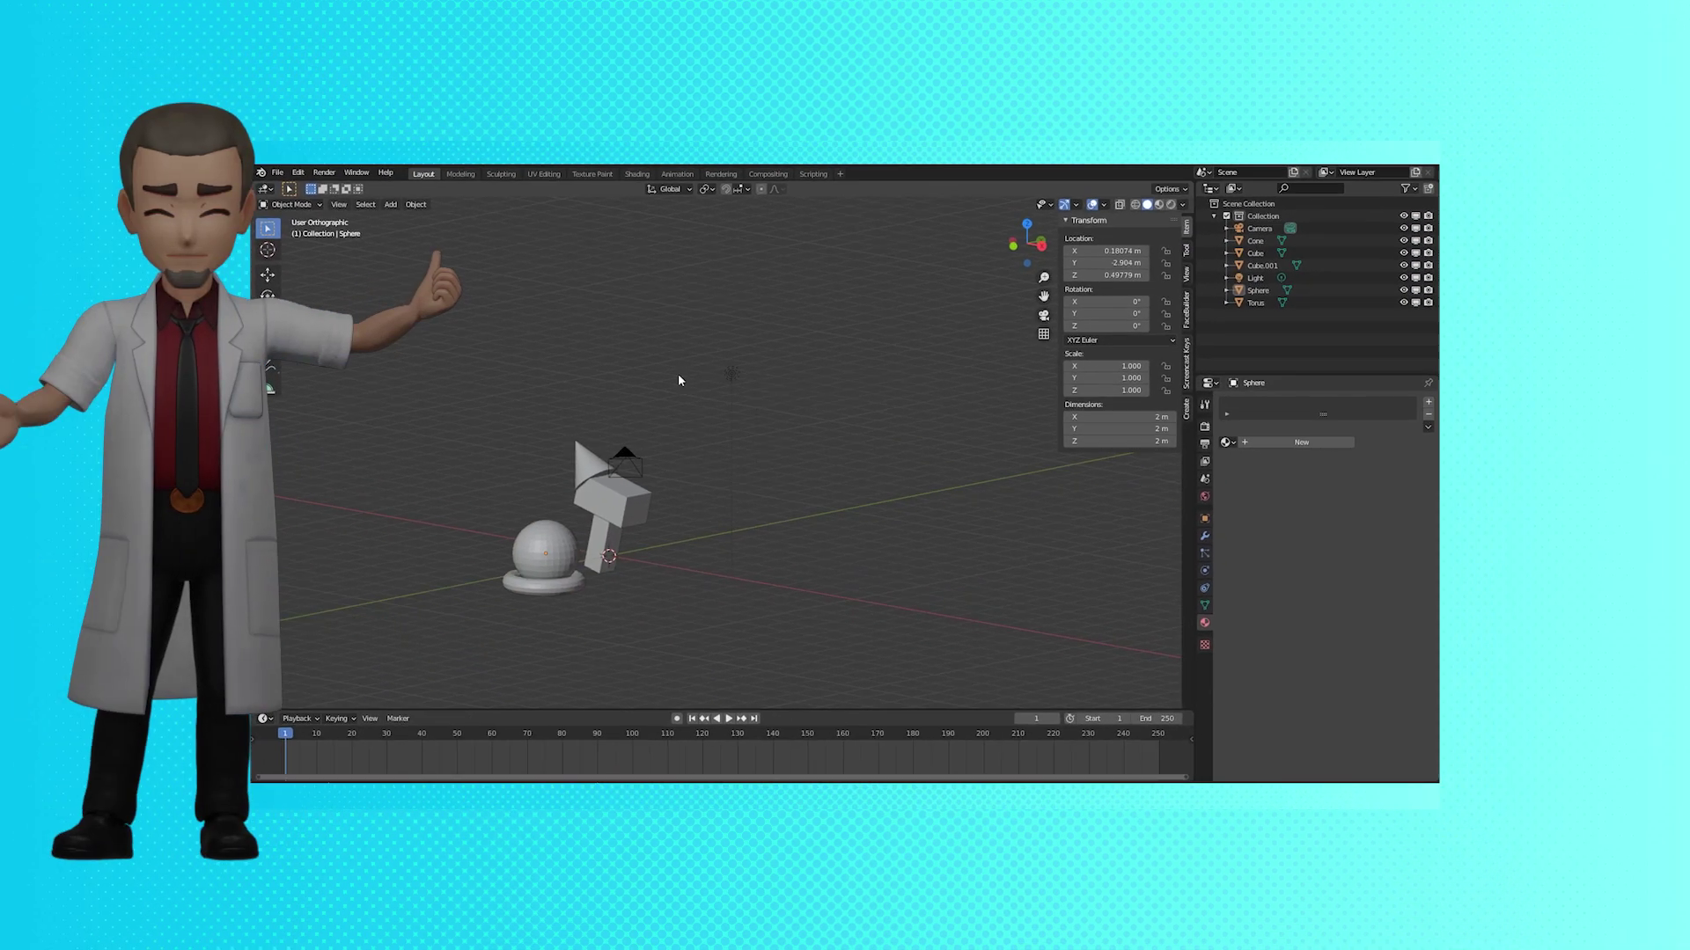